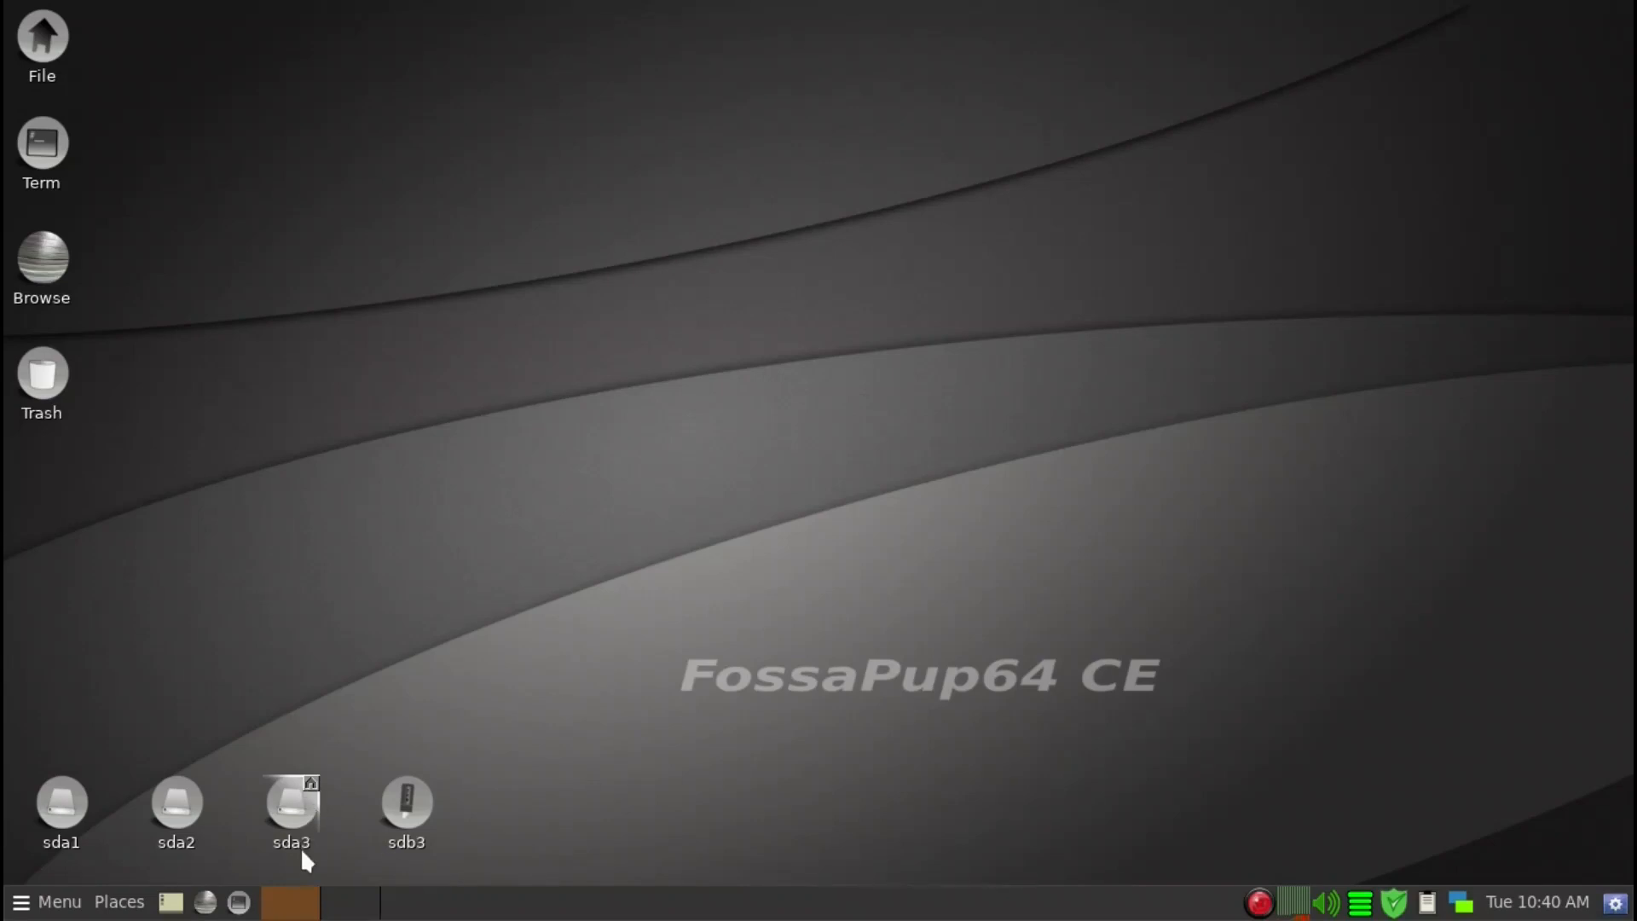
- Examine the save folder on the sda3 partition, with its file window moved clear, and close the window
{"action": "left_click", "coordinate": [299, 819]}
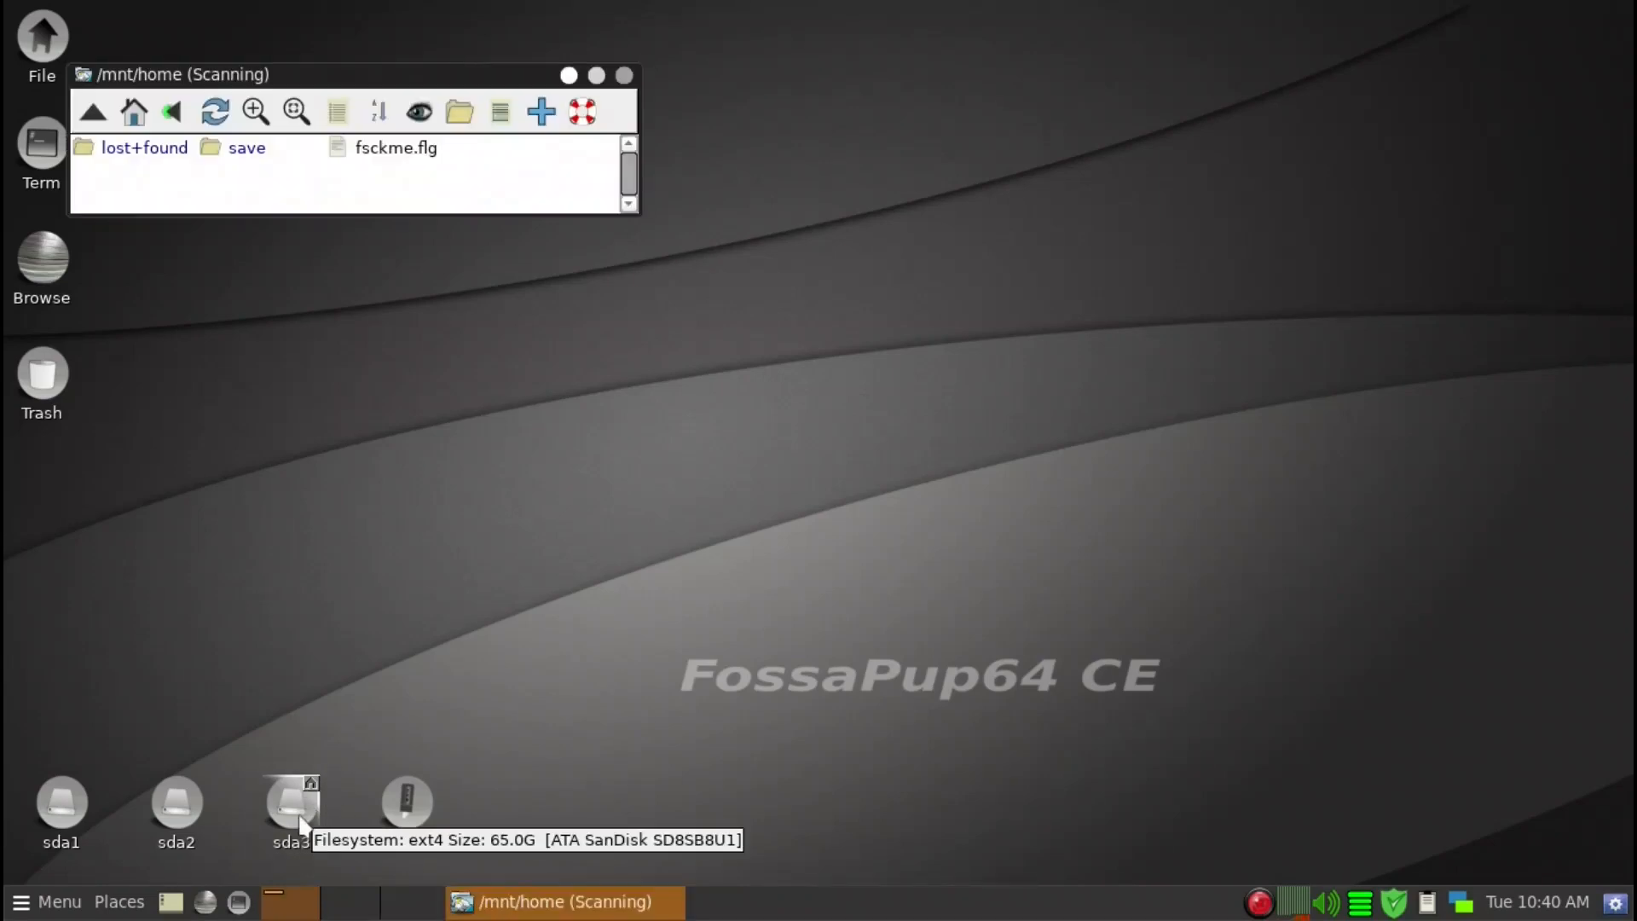
{"action": "left_click", "coordinate": [234, 153]}
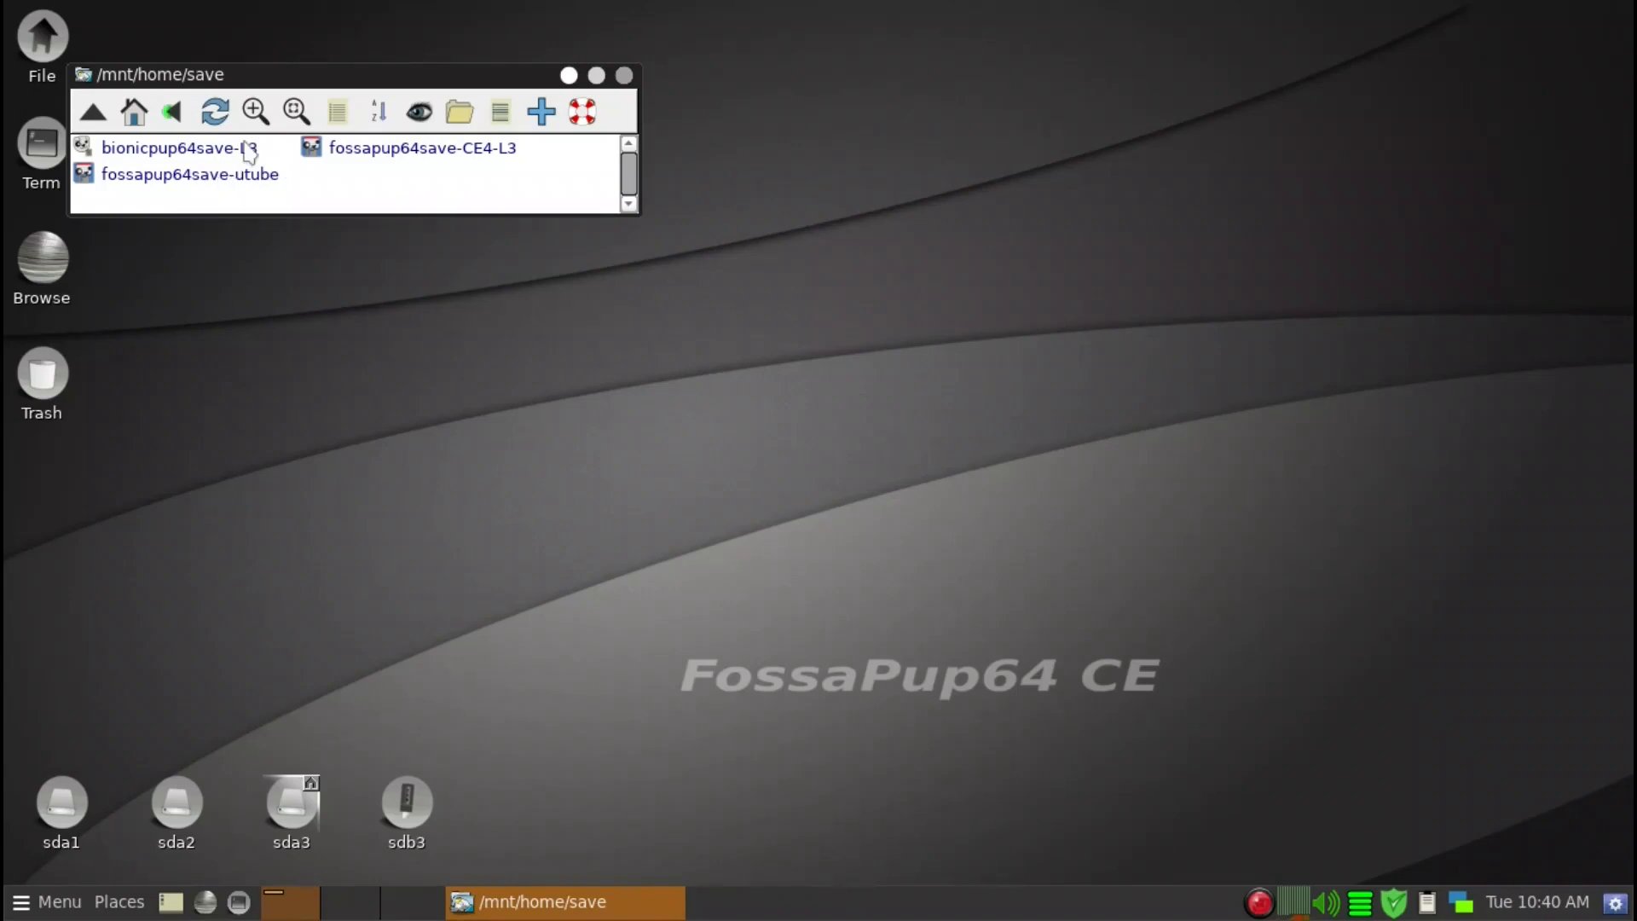
{"action": "left_click_drag", "start_coordinate": [251, 83], "coordinate": [321, 194]}
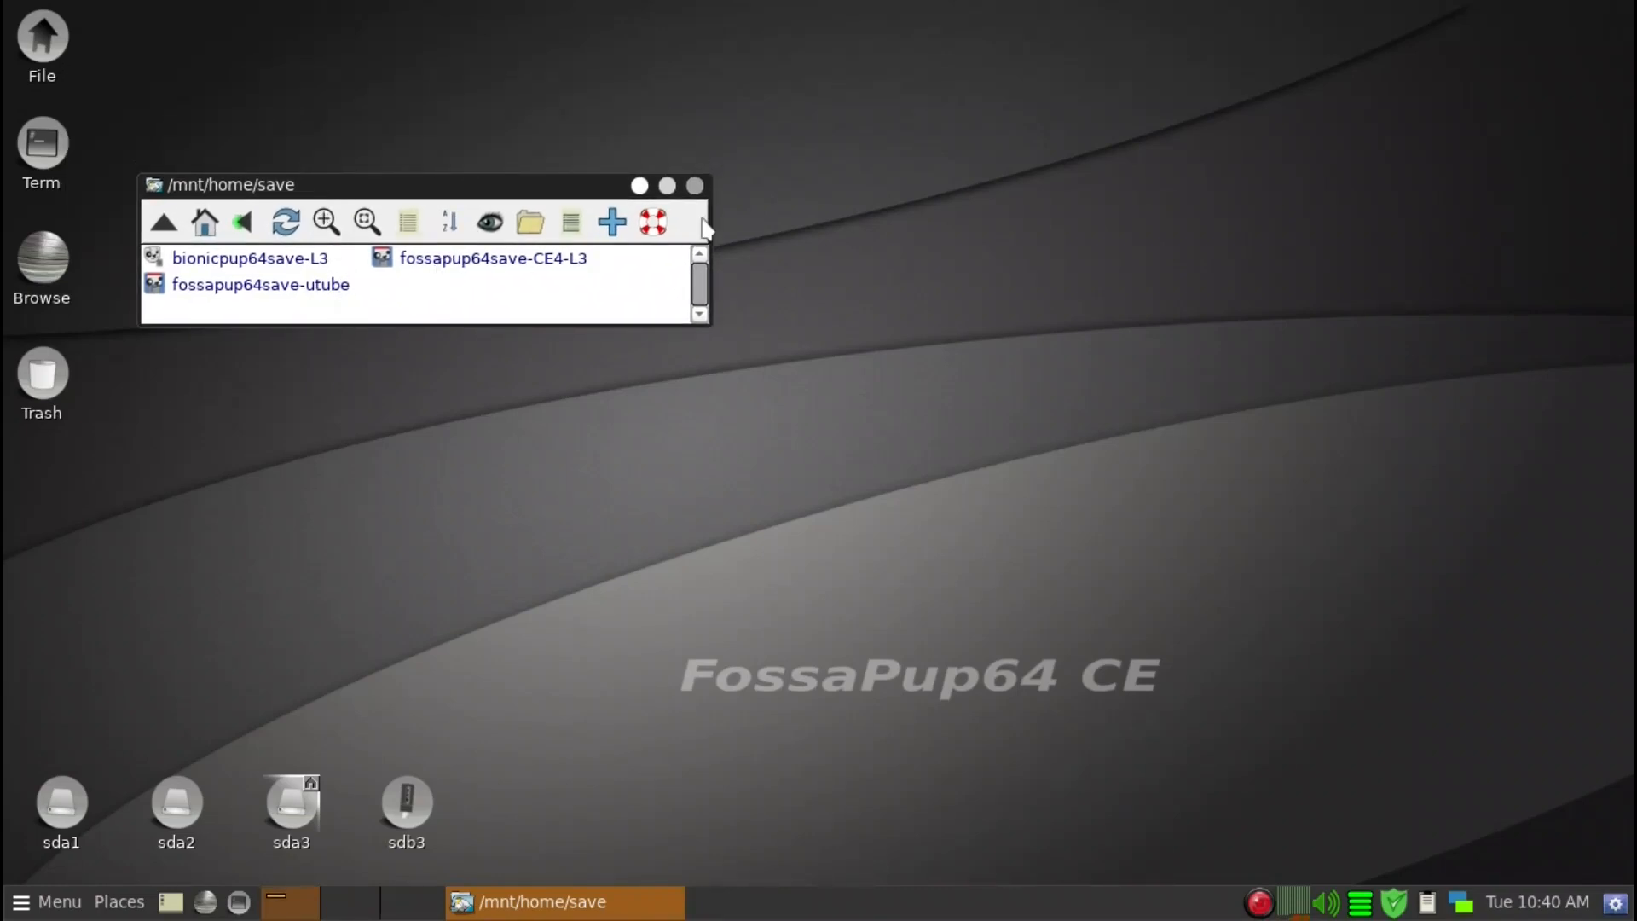
{"action": "left_click", "coordinate": [695, 186]}
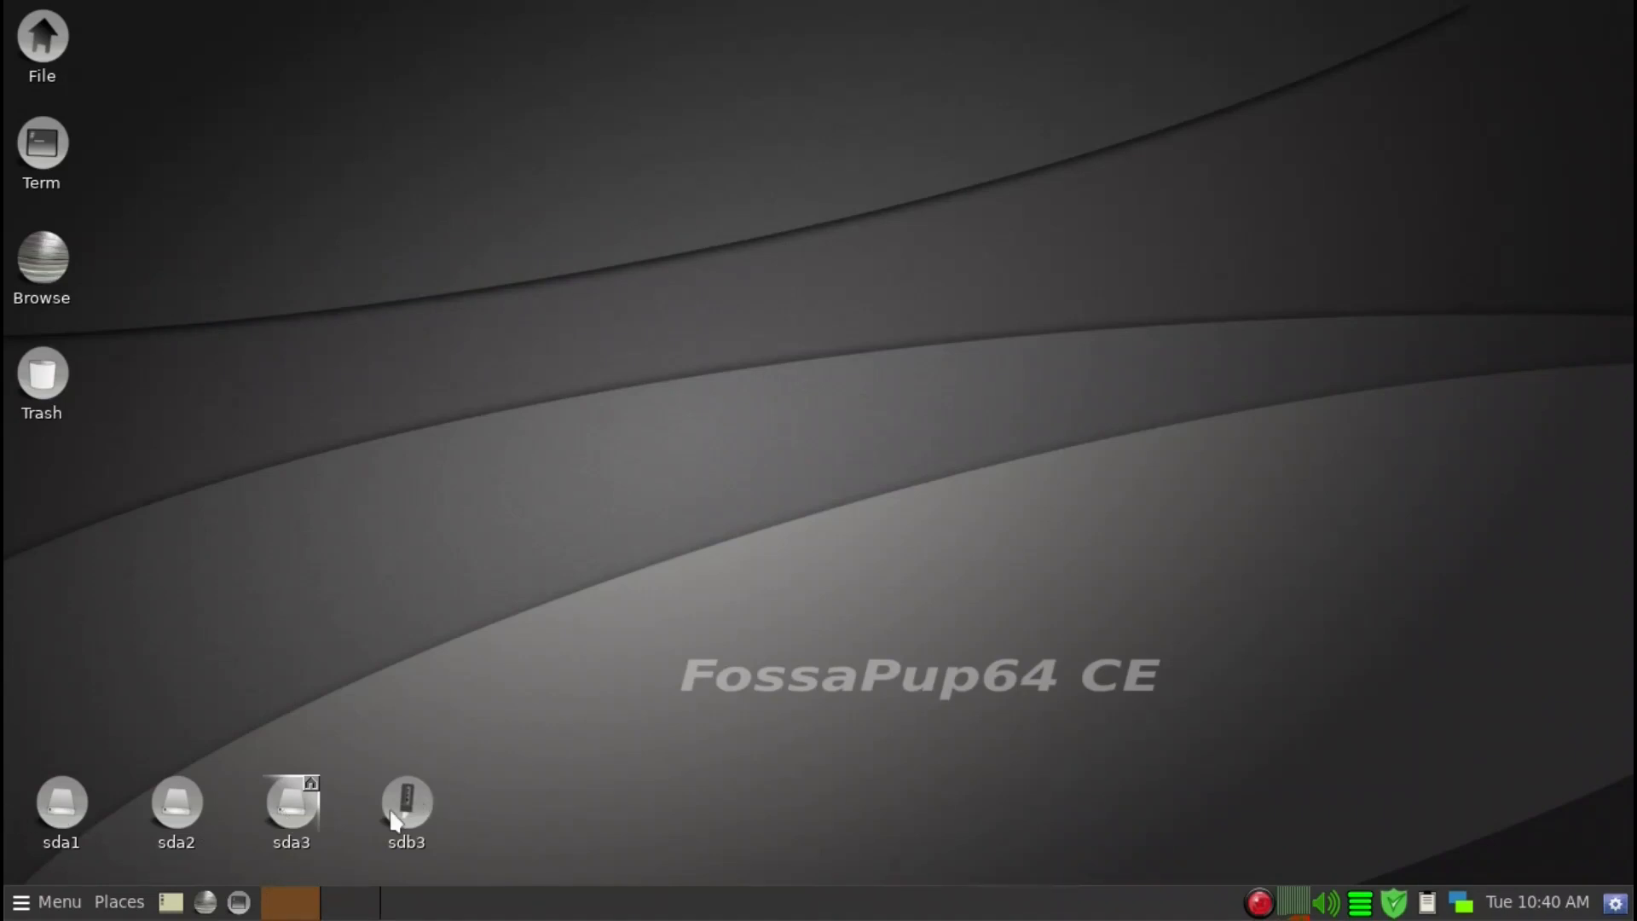
- Run the Pmount drive mounter for the sdb3 drive and set the sdb3 partition to mount at boot
{"action": "mouse_move", "coordinate": [412, 821]}
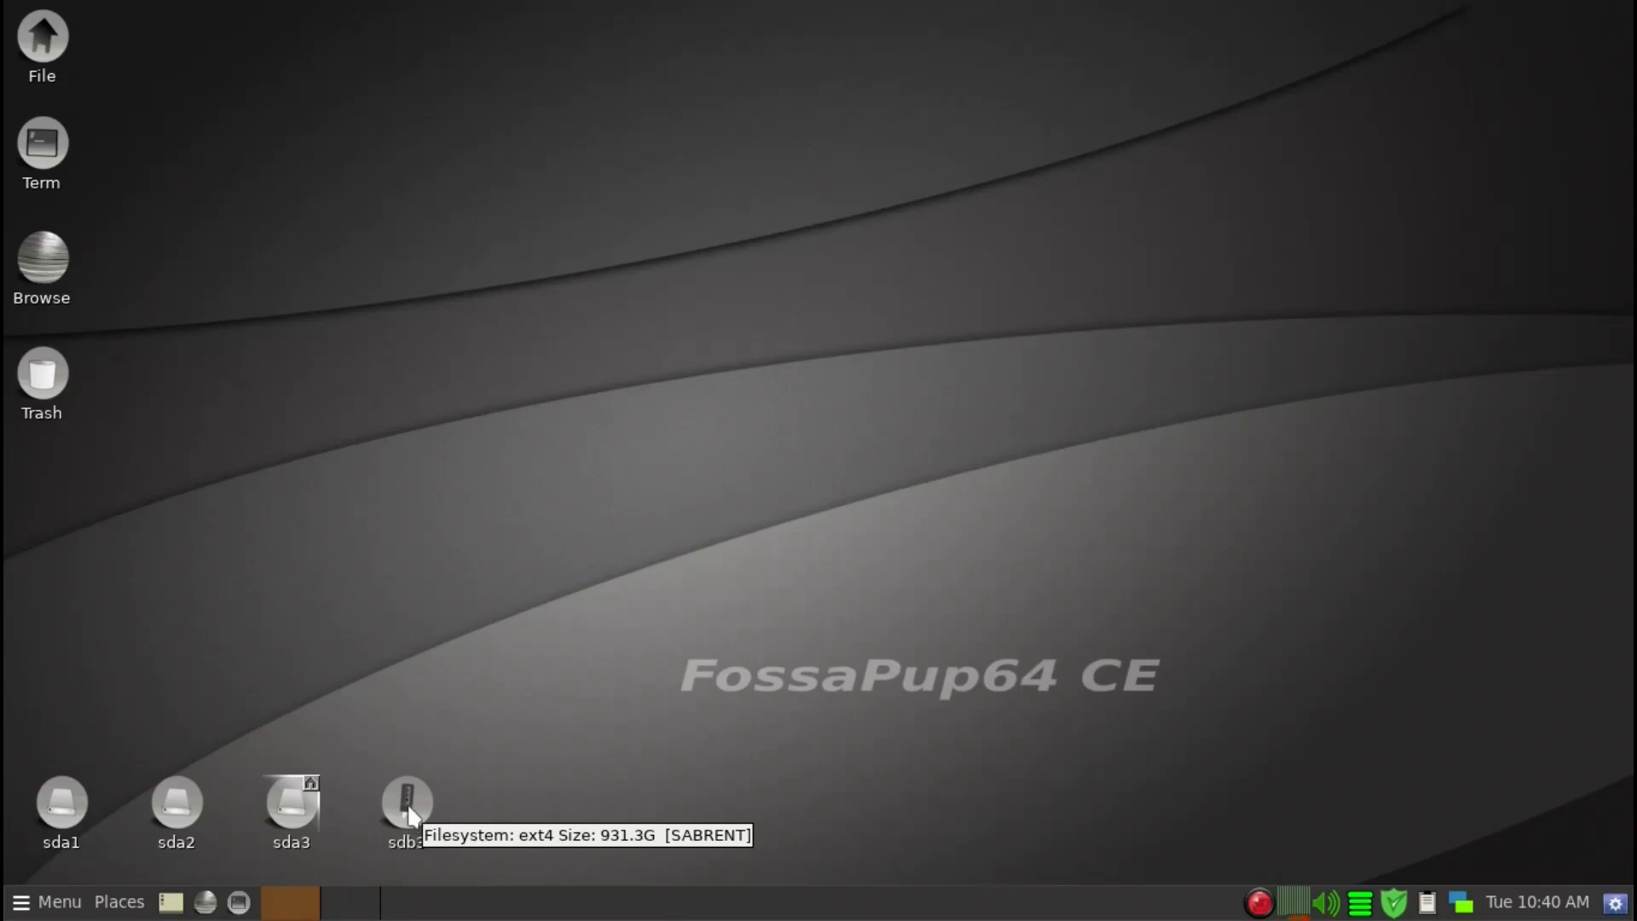
{"action": "right_click", "coordinate": [409, 815]}
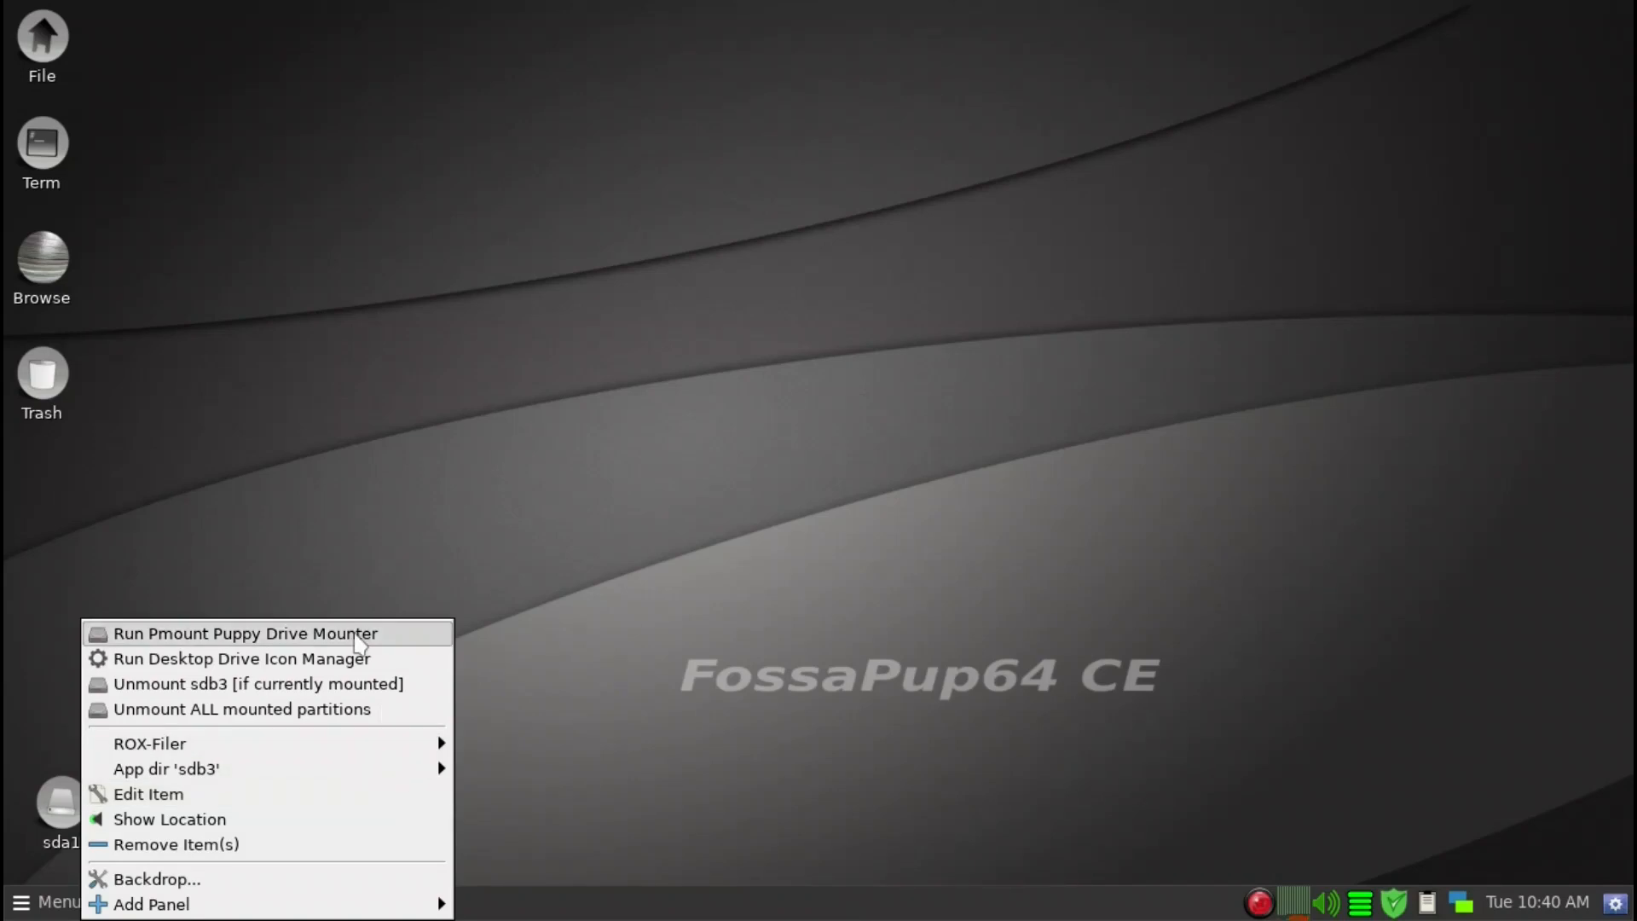
{"action": "left_click", "coordinate": [357, 636]}
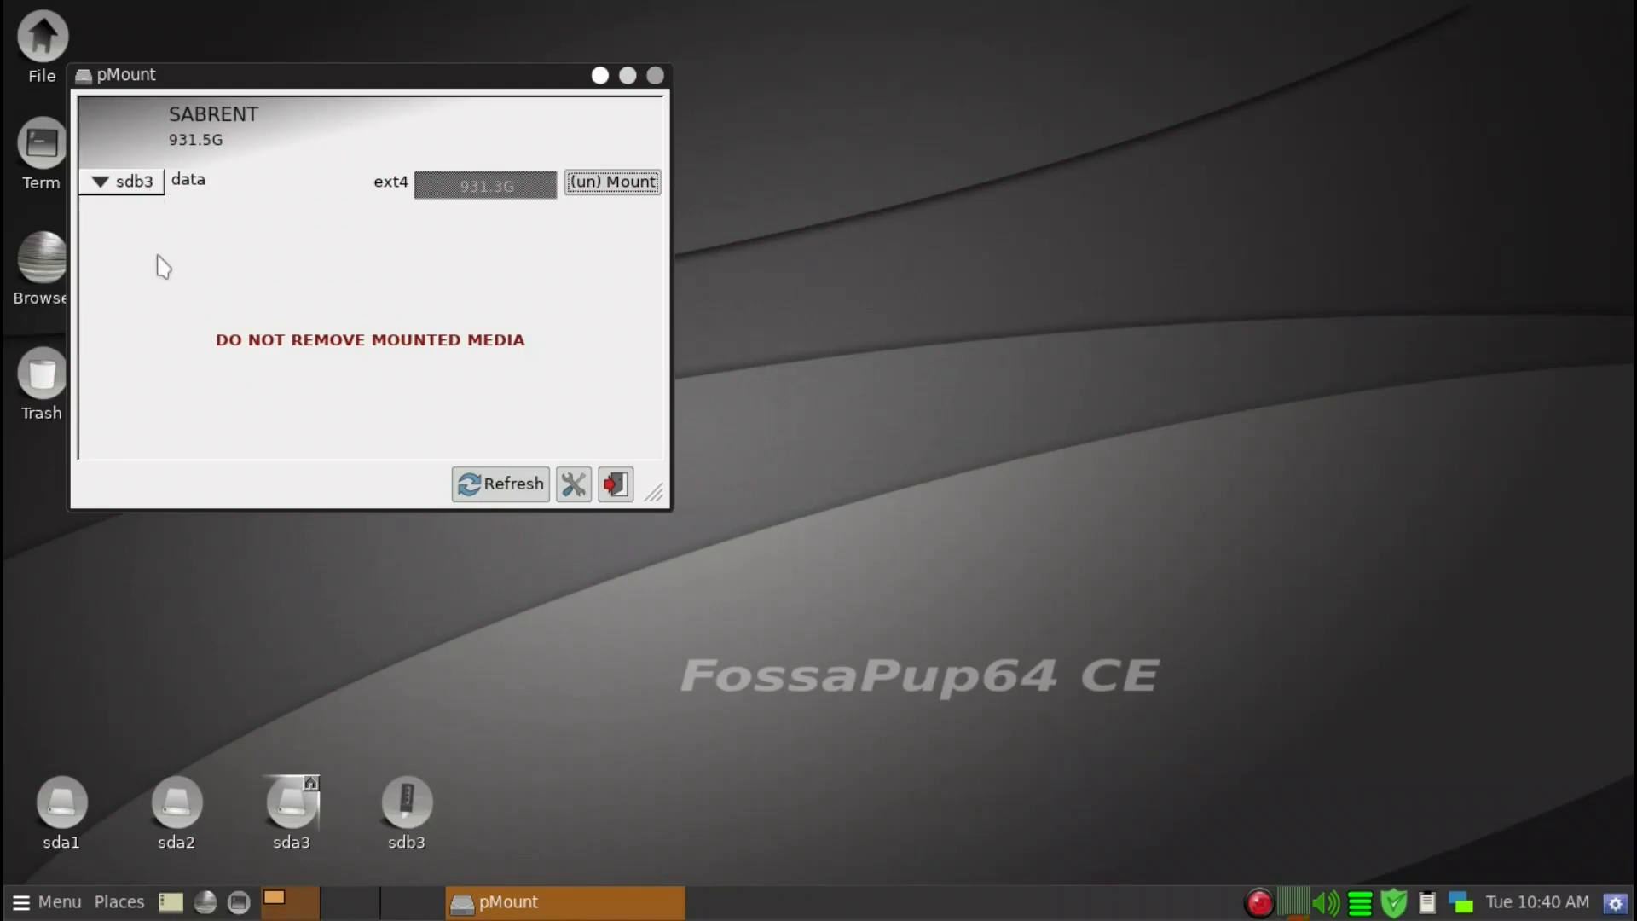
{"action": "left_click", "coordinate": [111, 185]}
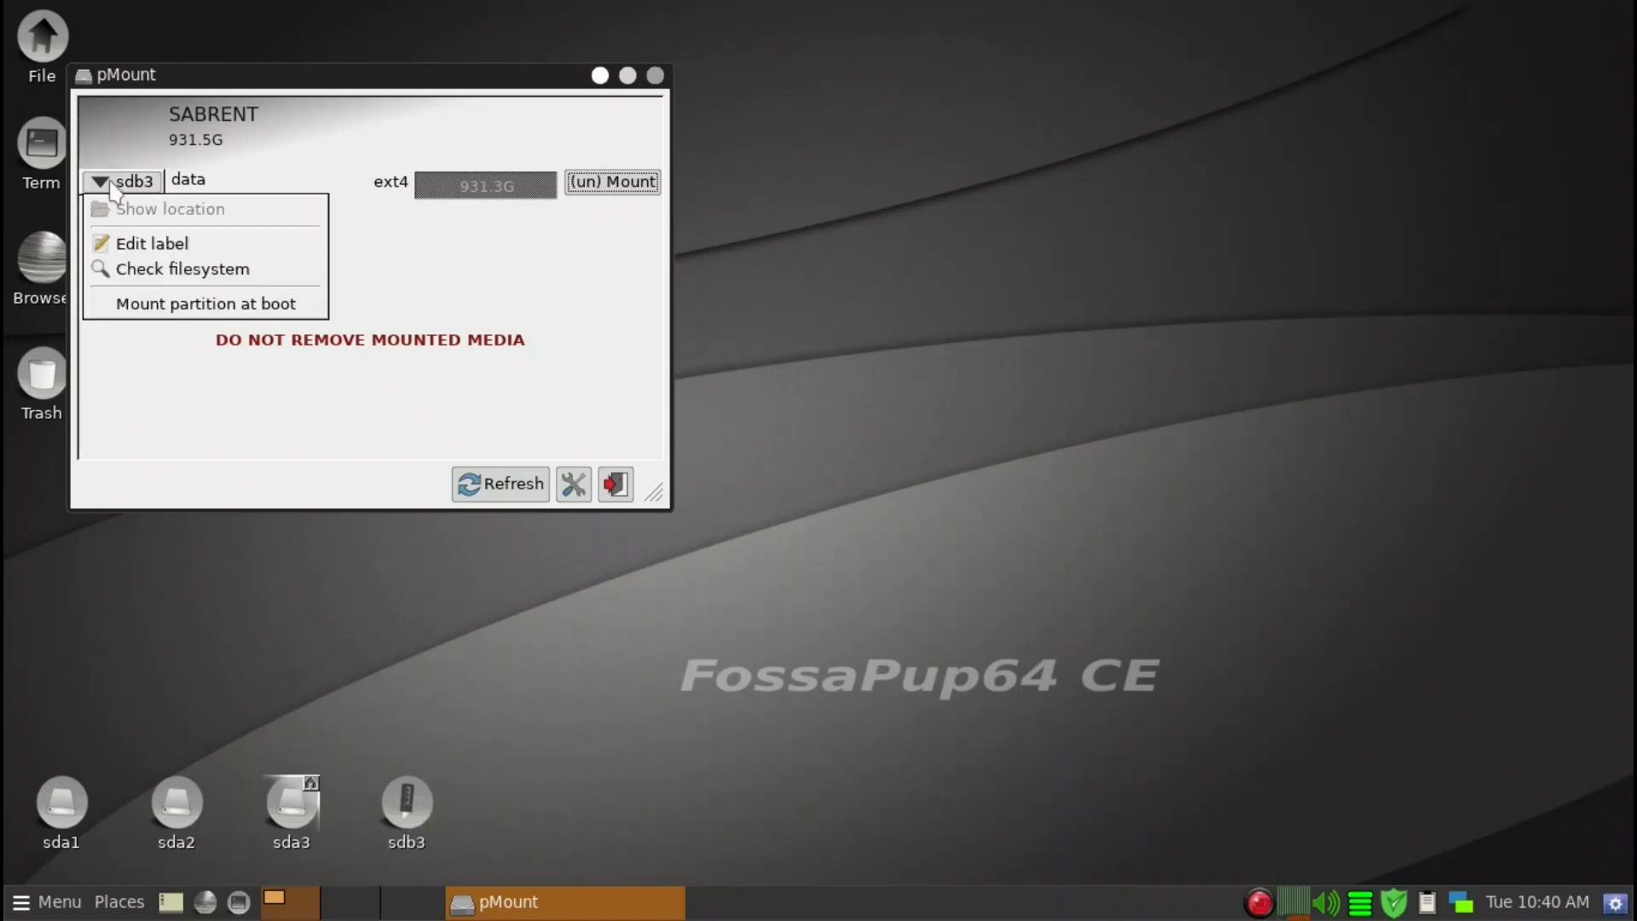
{"action": "left_click", "coordinate": [106, 304]}
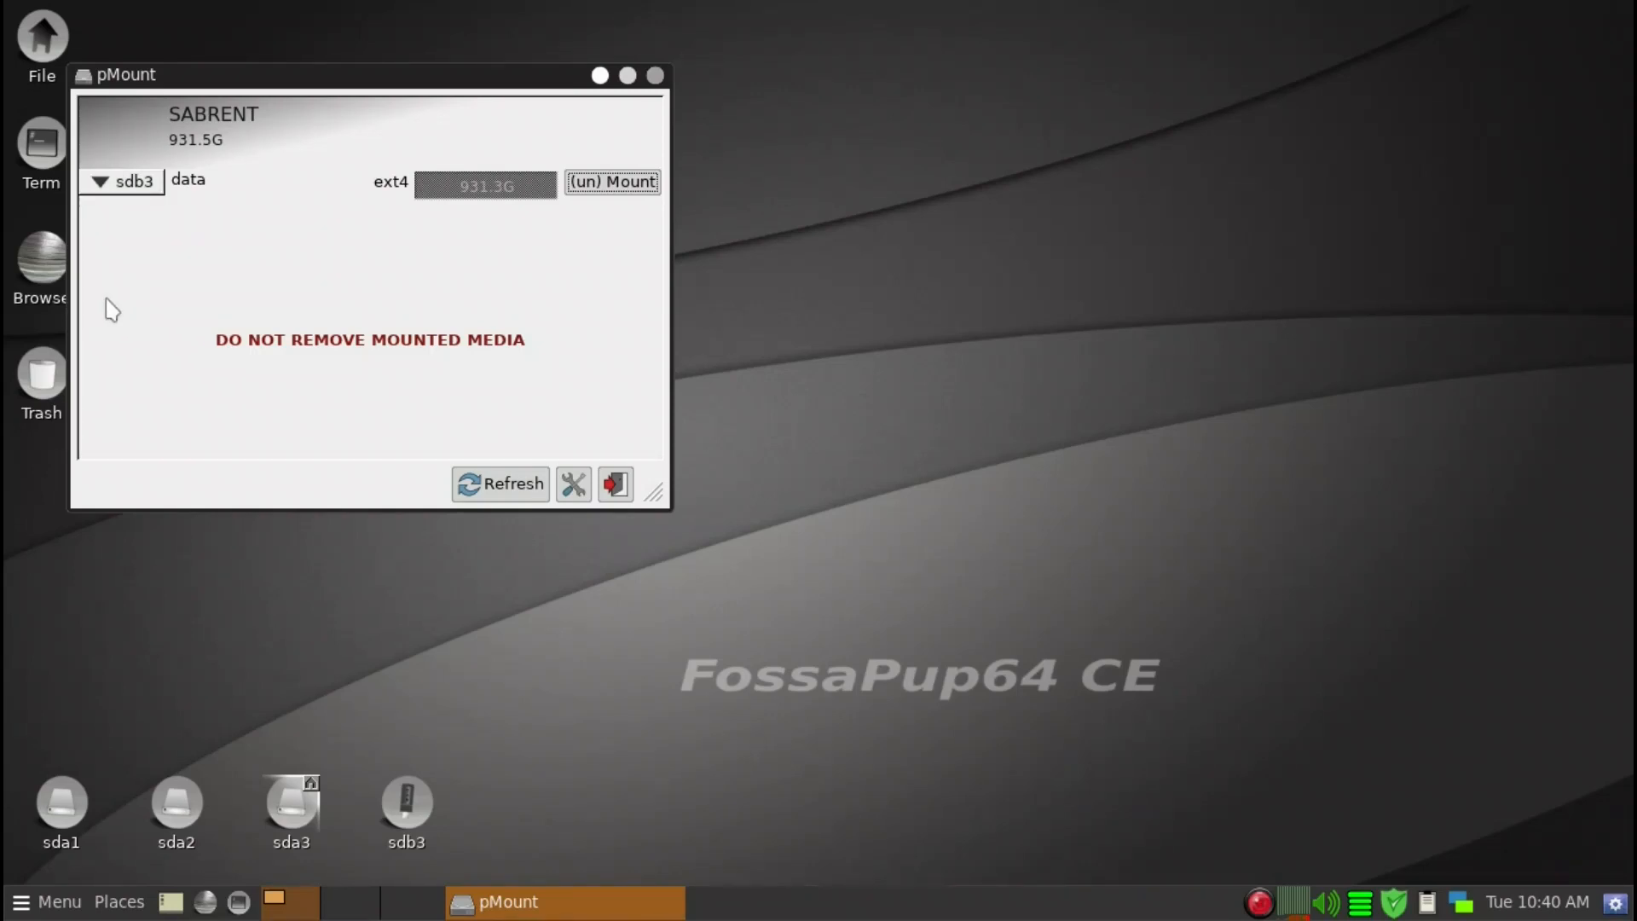
- Refresh the drive list, set the sda1 and sda2 partitions to mount at boot, and close the drive mounter
{"action": "left_click", "coordinate": [532, 484]}
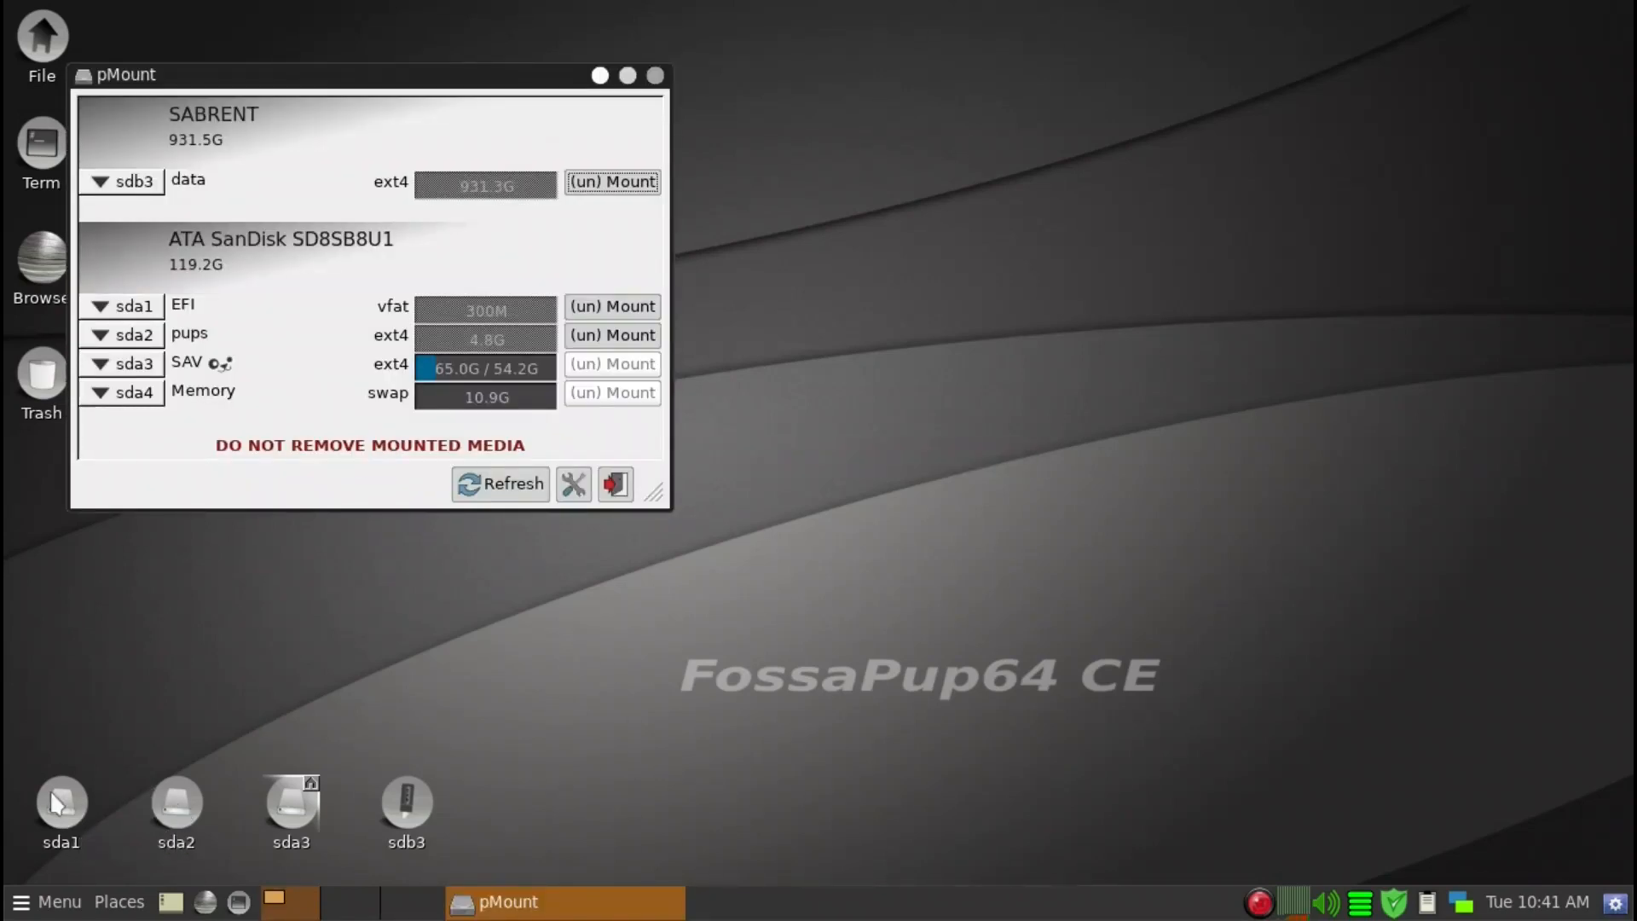
{"action": "left_click", "coordinate": [100, 305]}
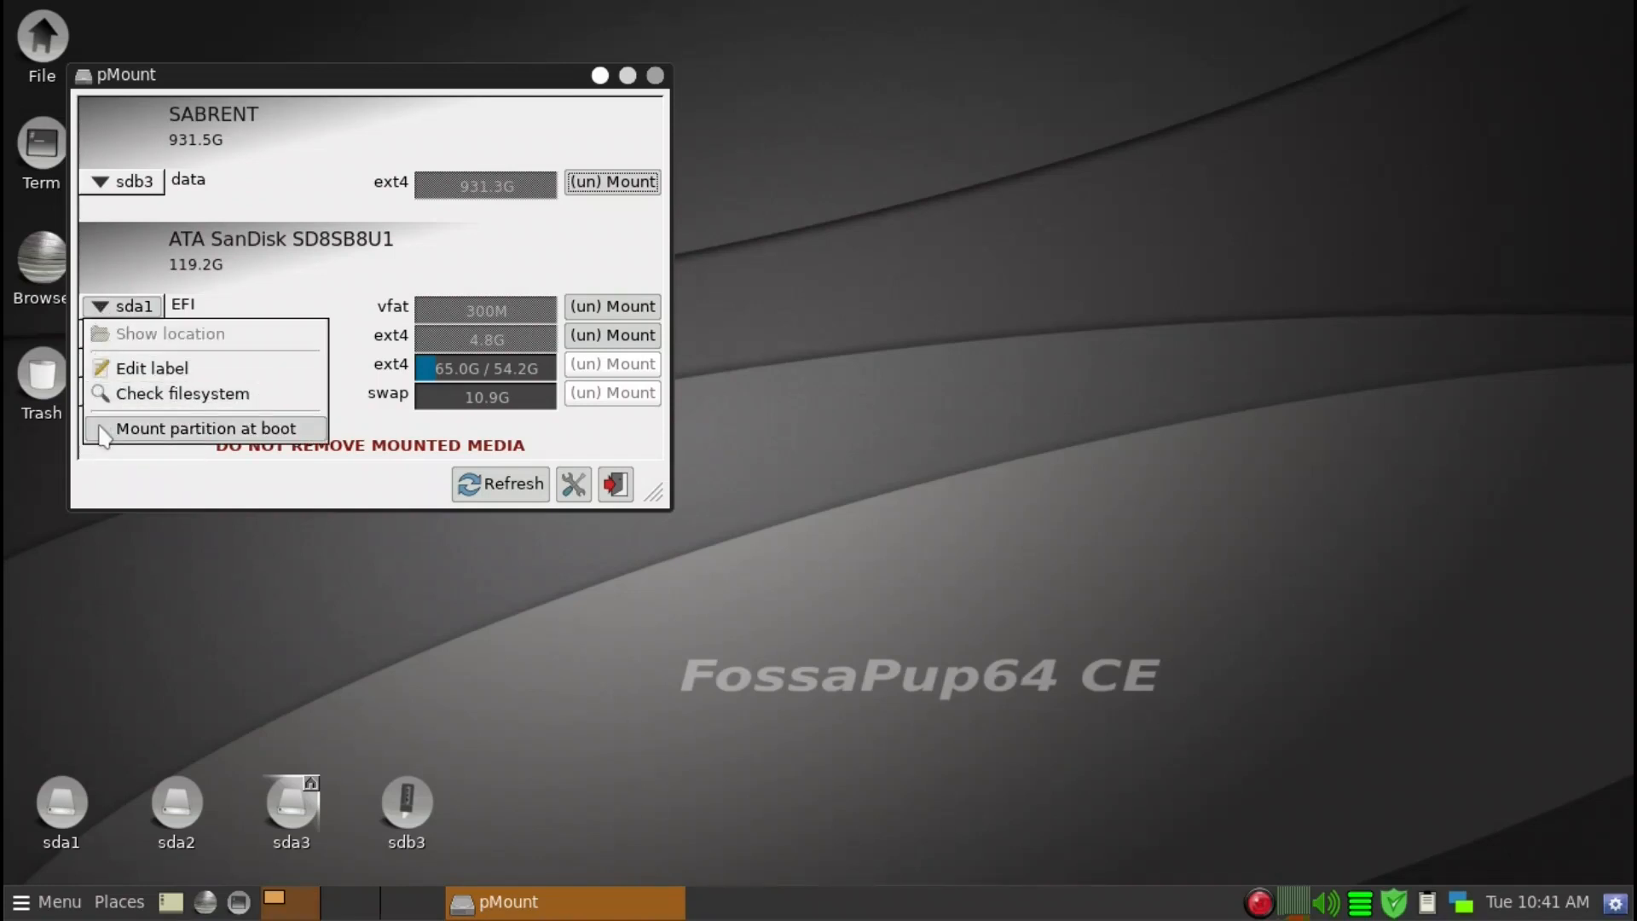
{"action": "left_click", "coordinate": [103, 433]}
{"action": "left_click", "coordinate": [99, 334]}
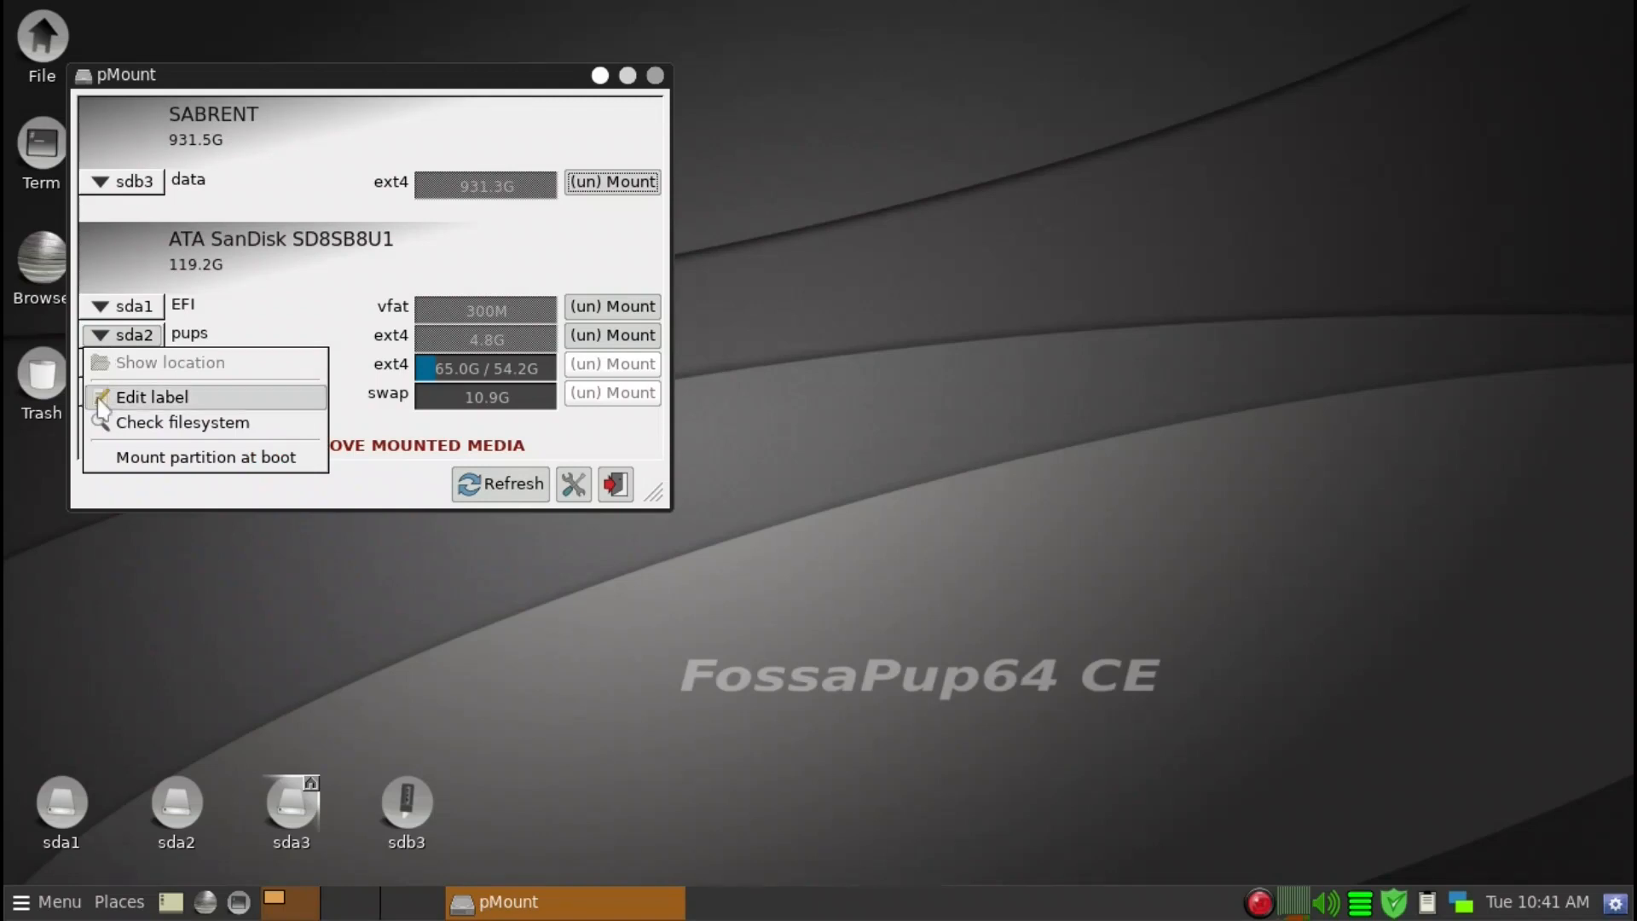
{"action": "left_click", "coordinate": [103, 458]}
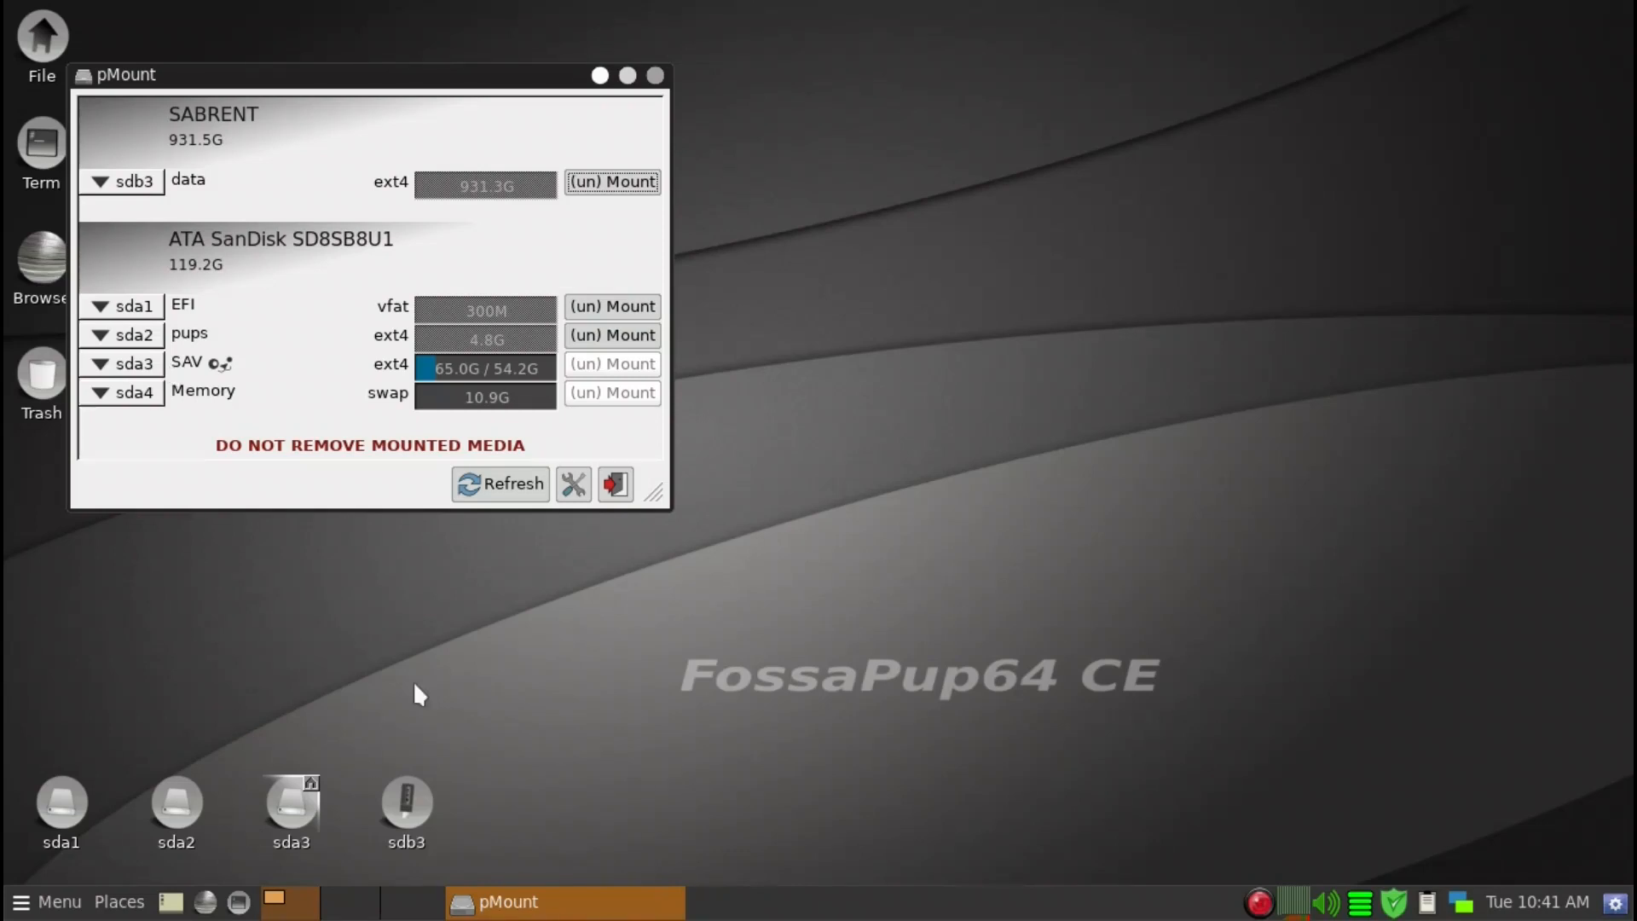
{"action": "left_click", "coordinate": [617, 484]}
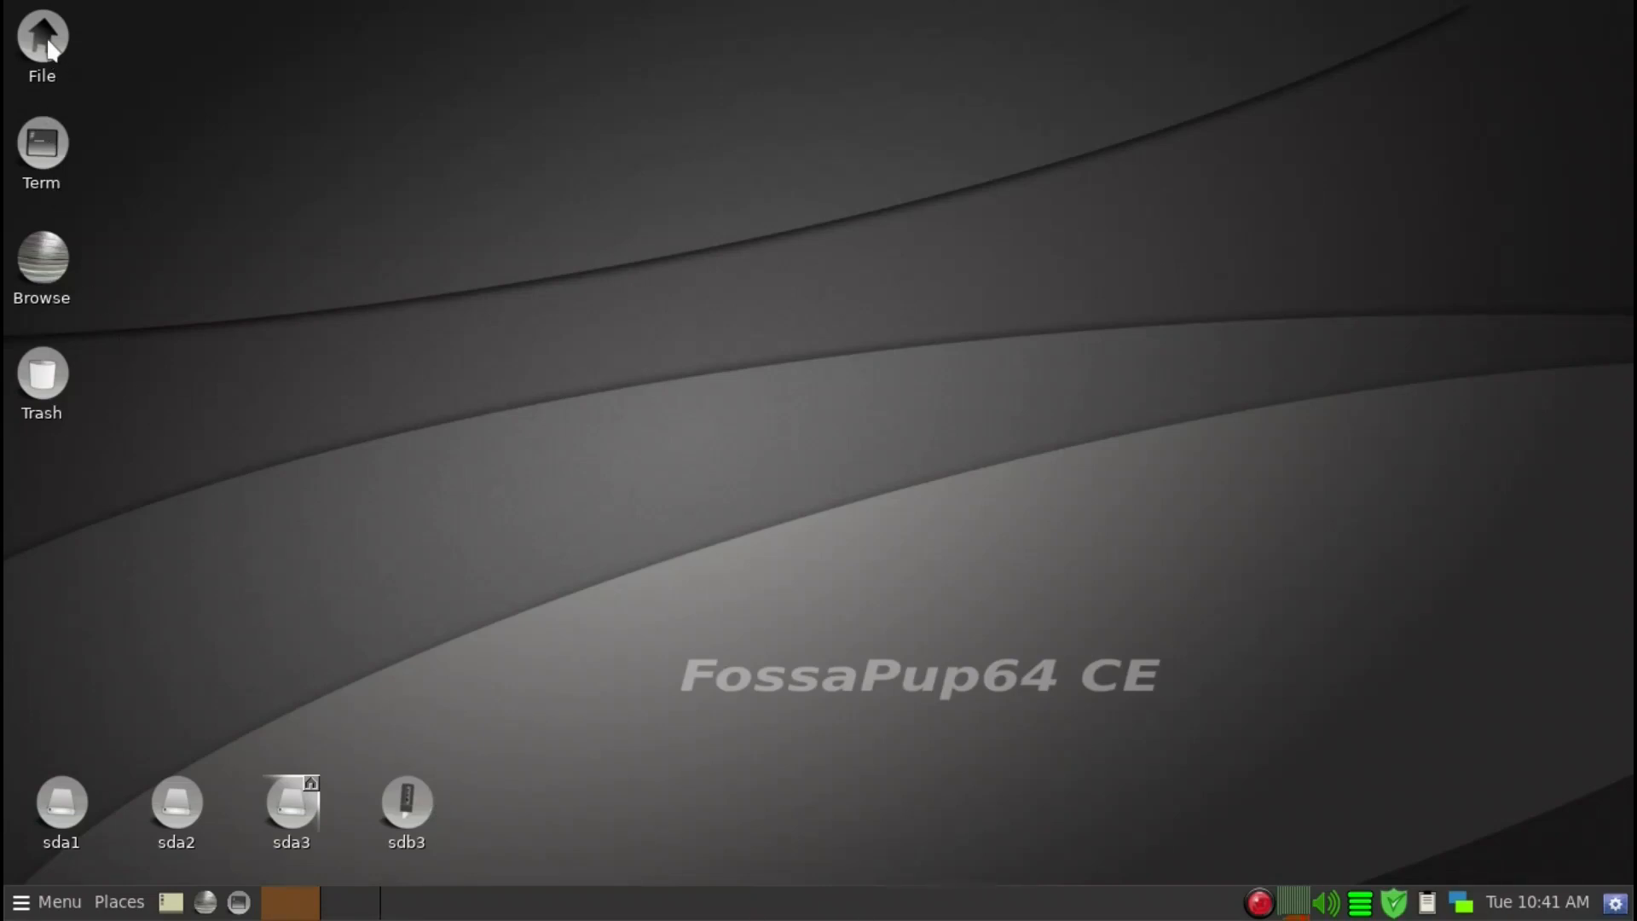
- Remove the Trash, Browse, Term and File icons from the desktop
{"action": "right_click", "coordinate": [48, 384]}
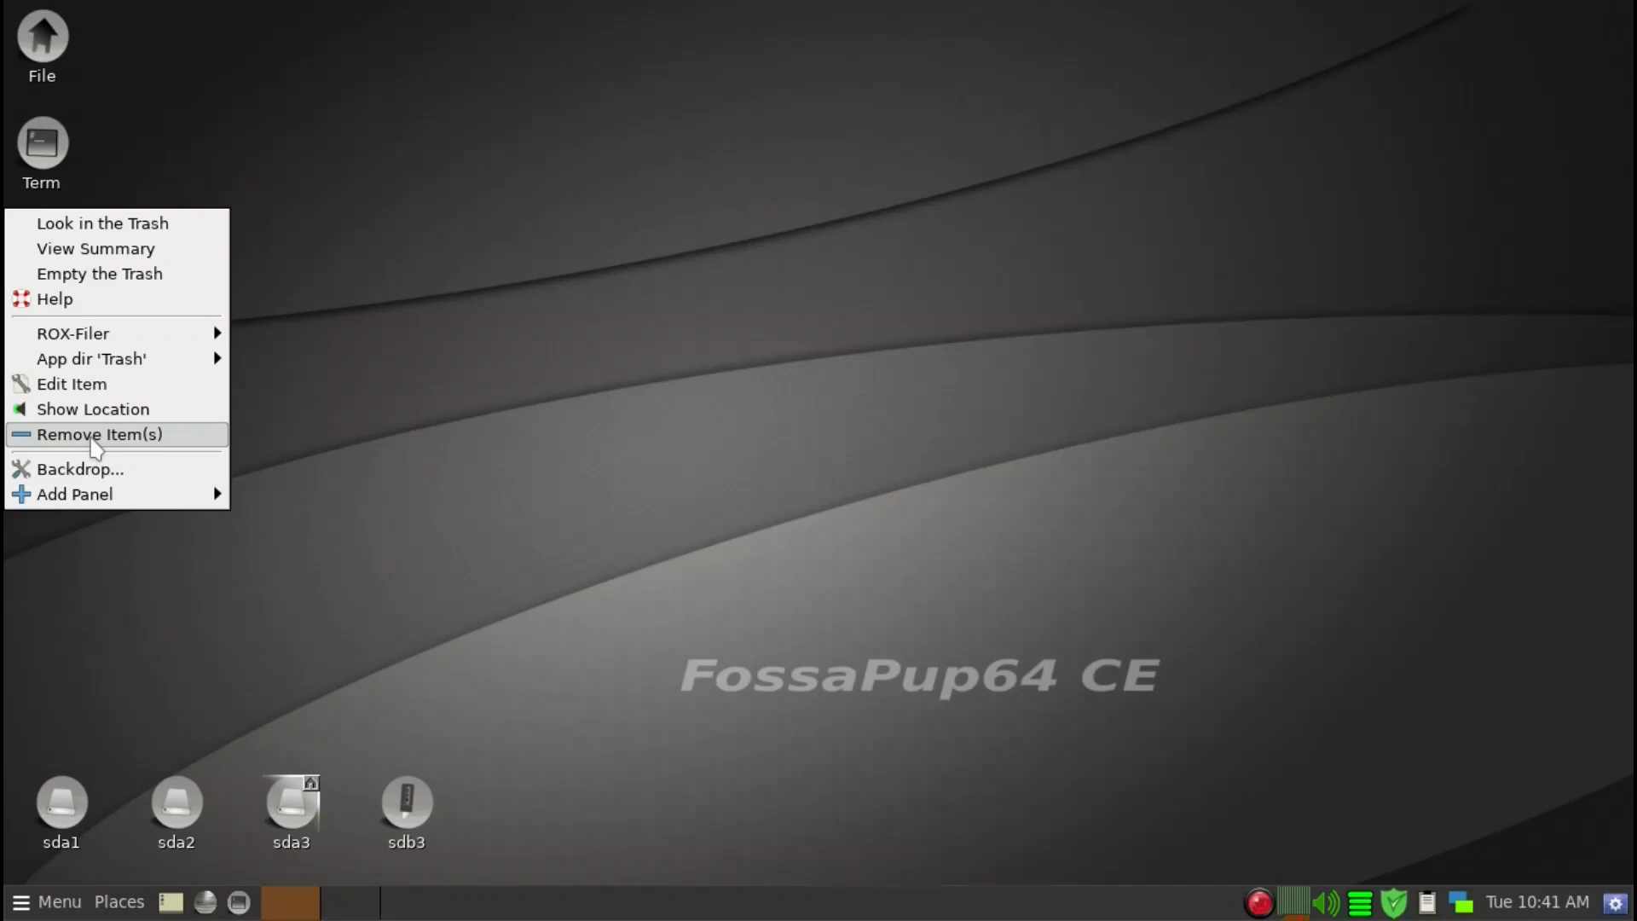
{"action": "left_click", "coordinate": [94, 435]}
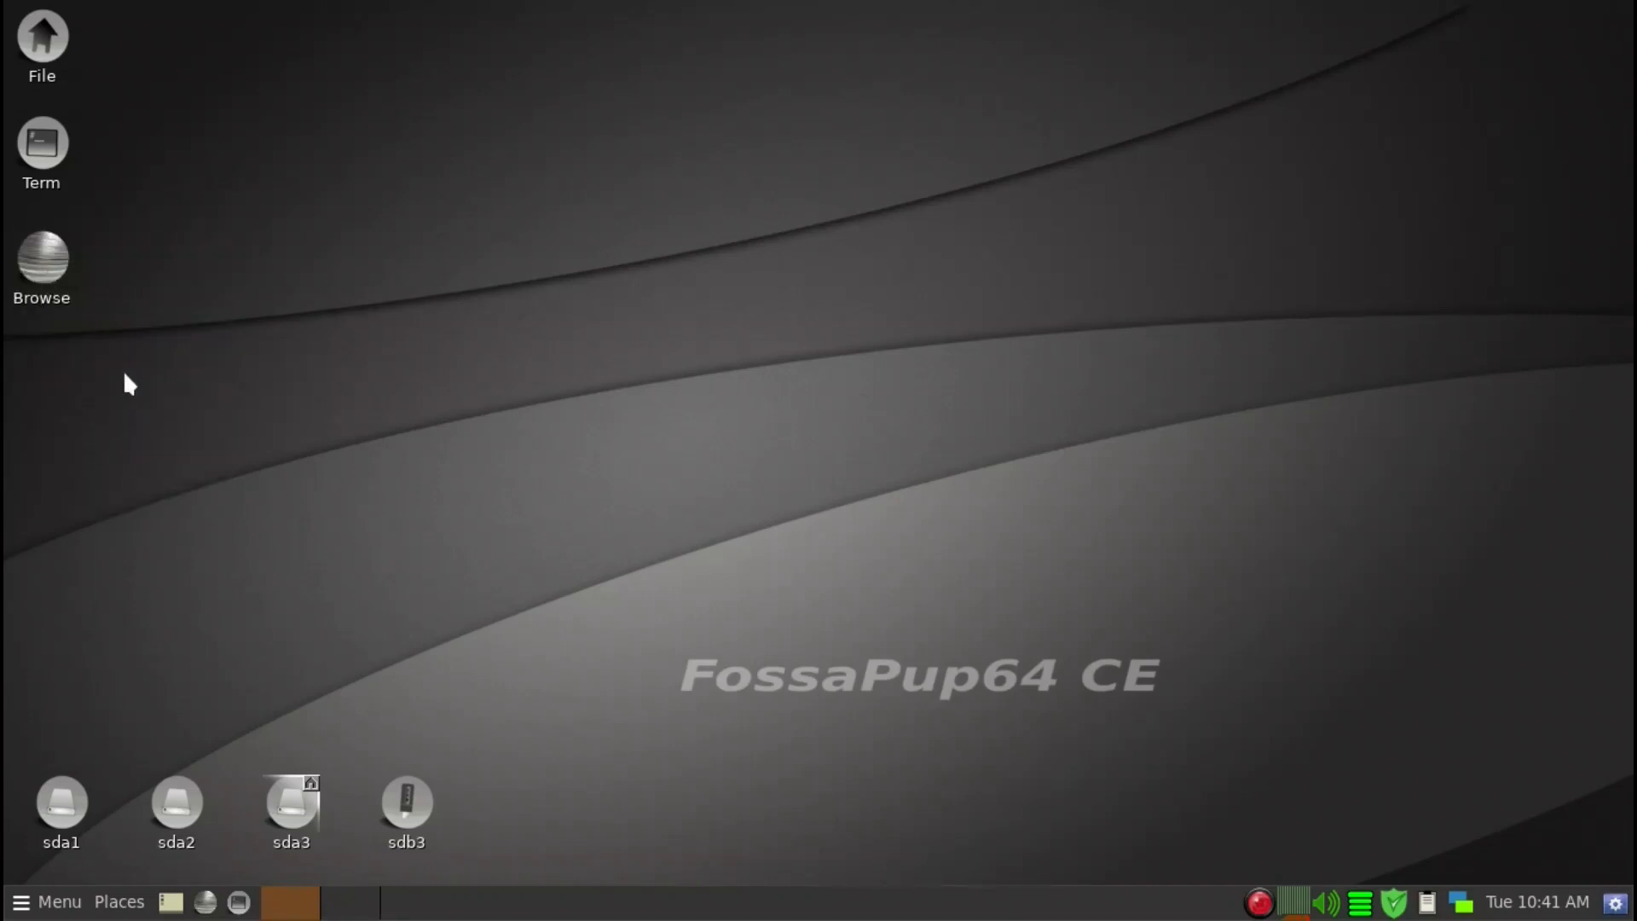
{"action": "left_click", "coordinate": [42, 266], "text": "ctrl"}
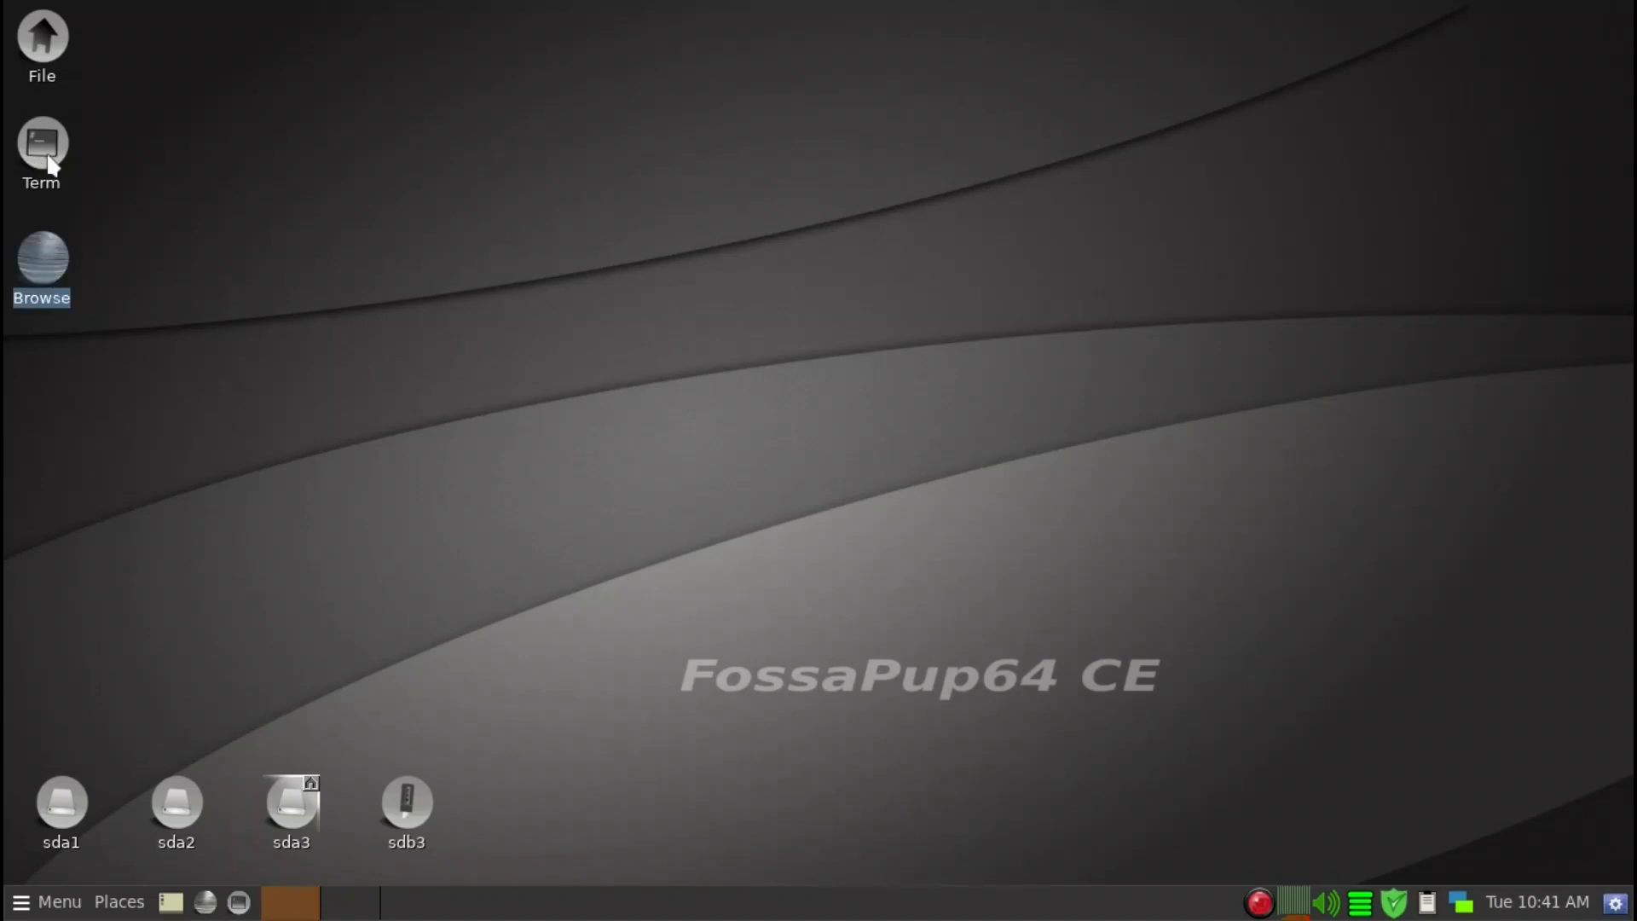
{"action": "left_click", "coordinate": [48, 144], "text": "ctrl"}
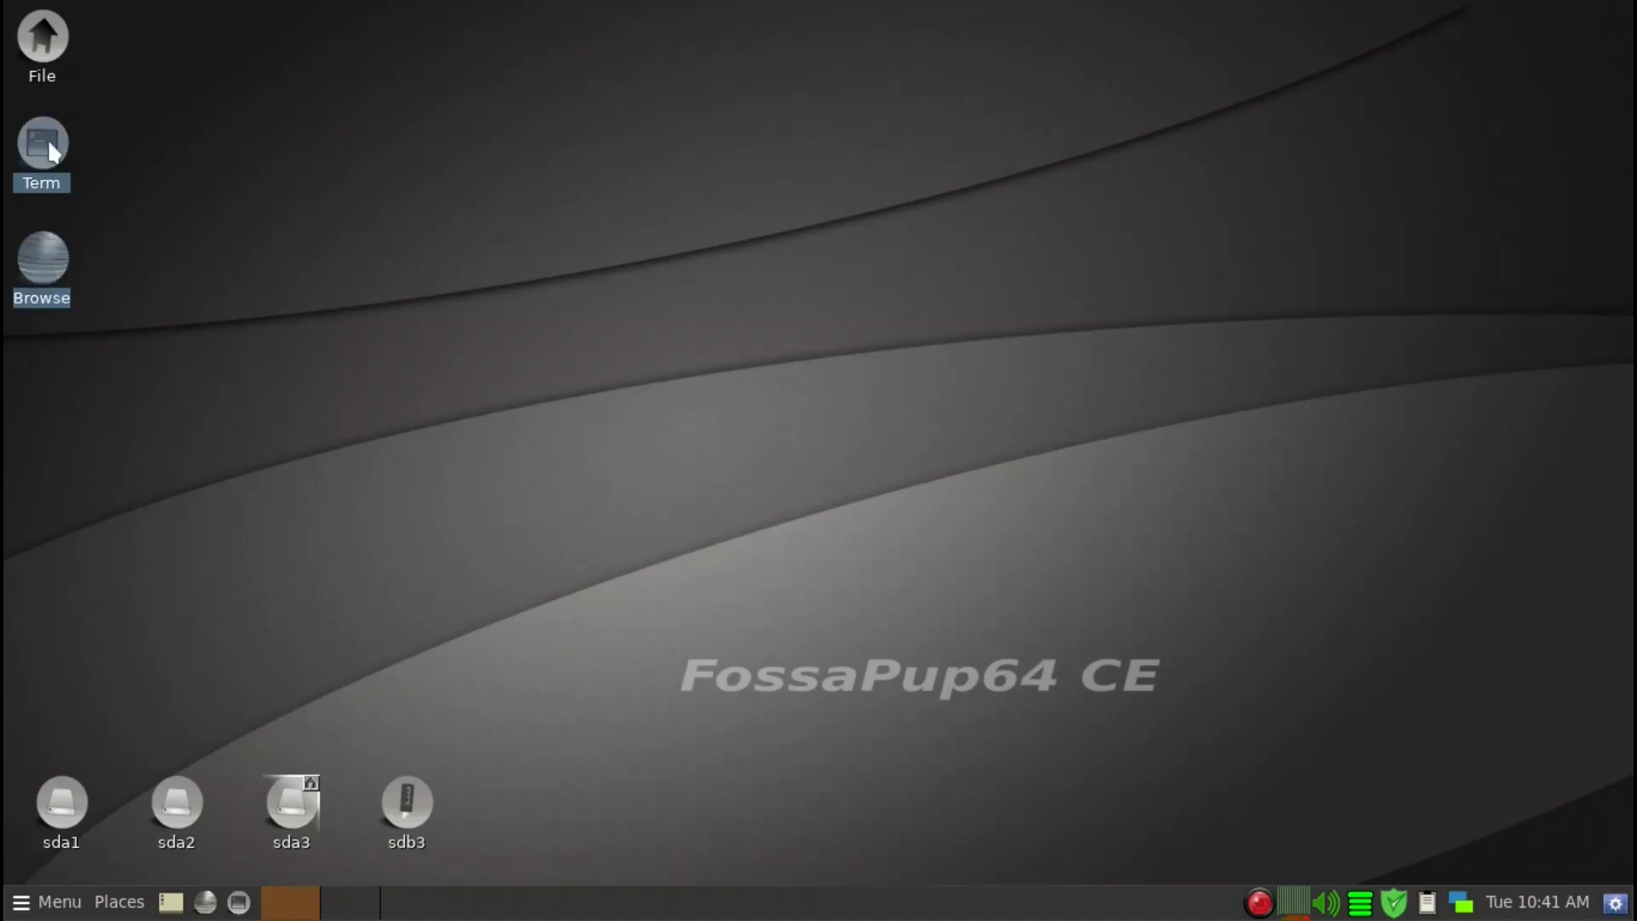
{"action": "right_click", "coordinate": [53, 42]}
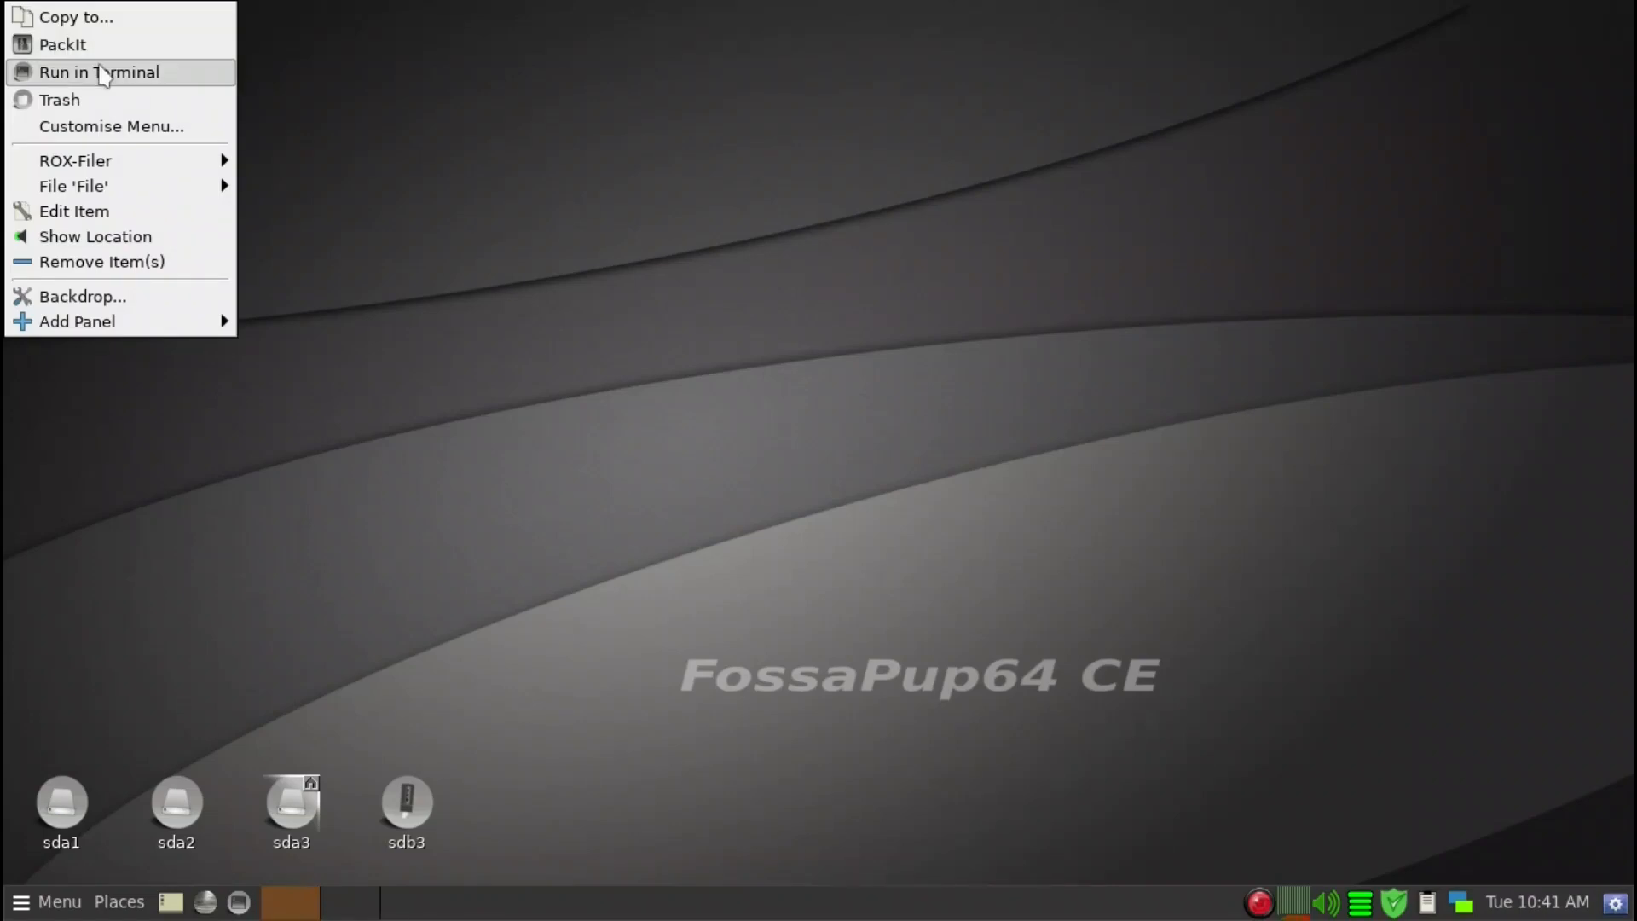
{"action": "left_click", "coordinate": [118, 264]}
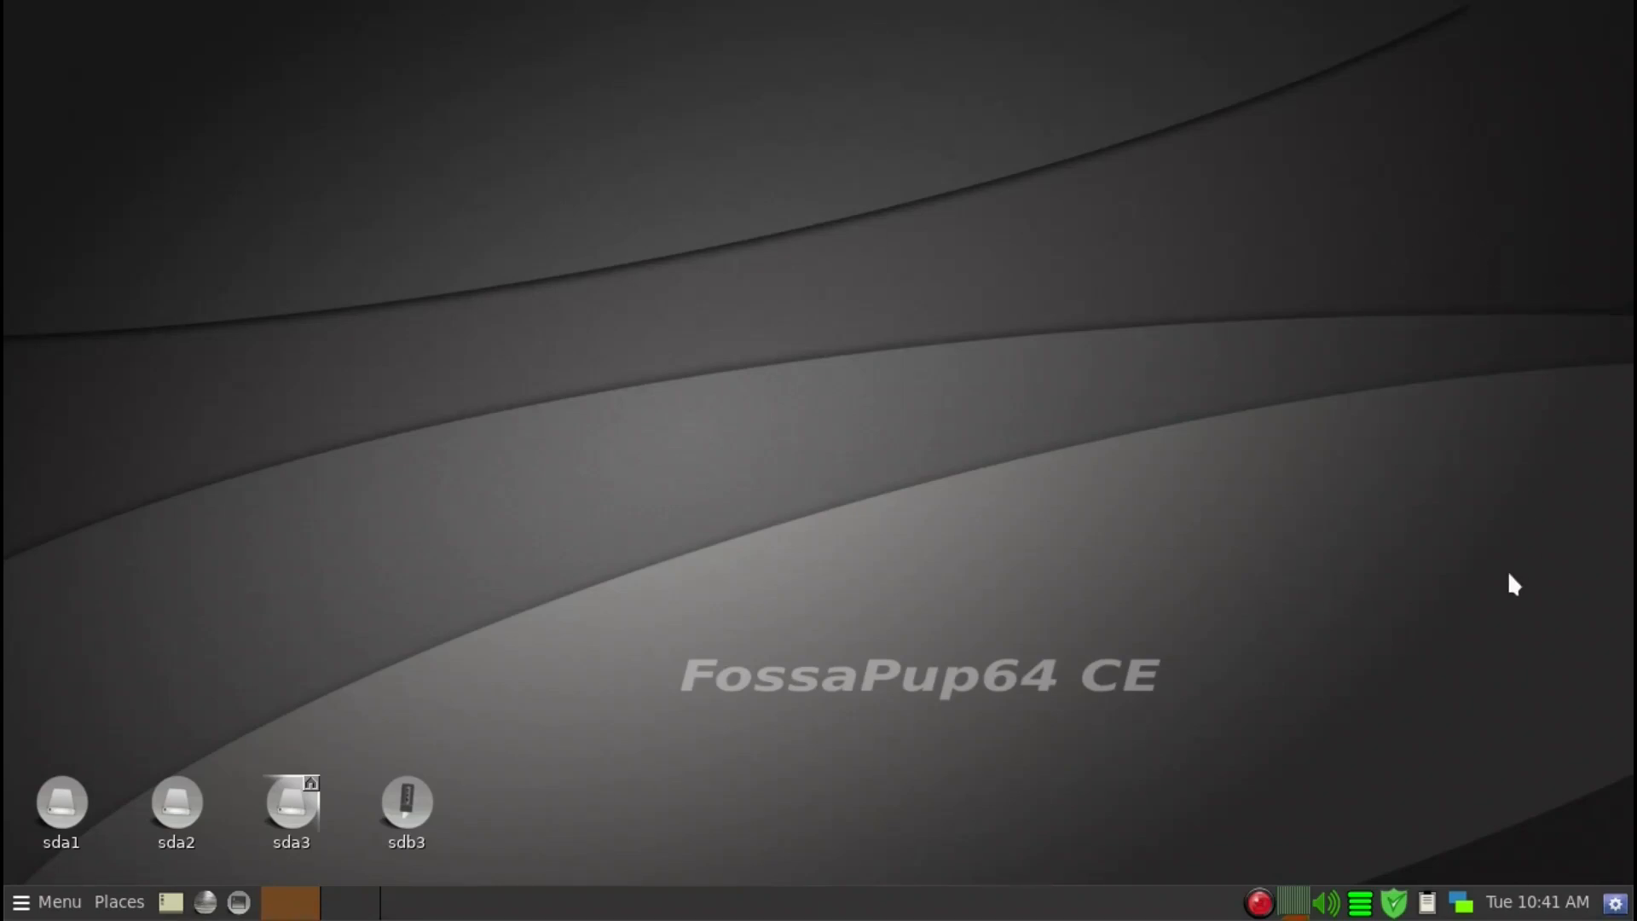
- Mount and open the sdb3 drive, switch its file window to the home directory and show the hidden files
{"action": "left_click", "coordinate": [407, 806]}
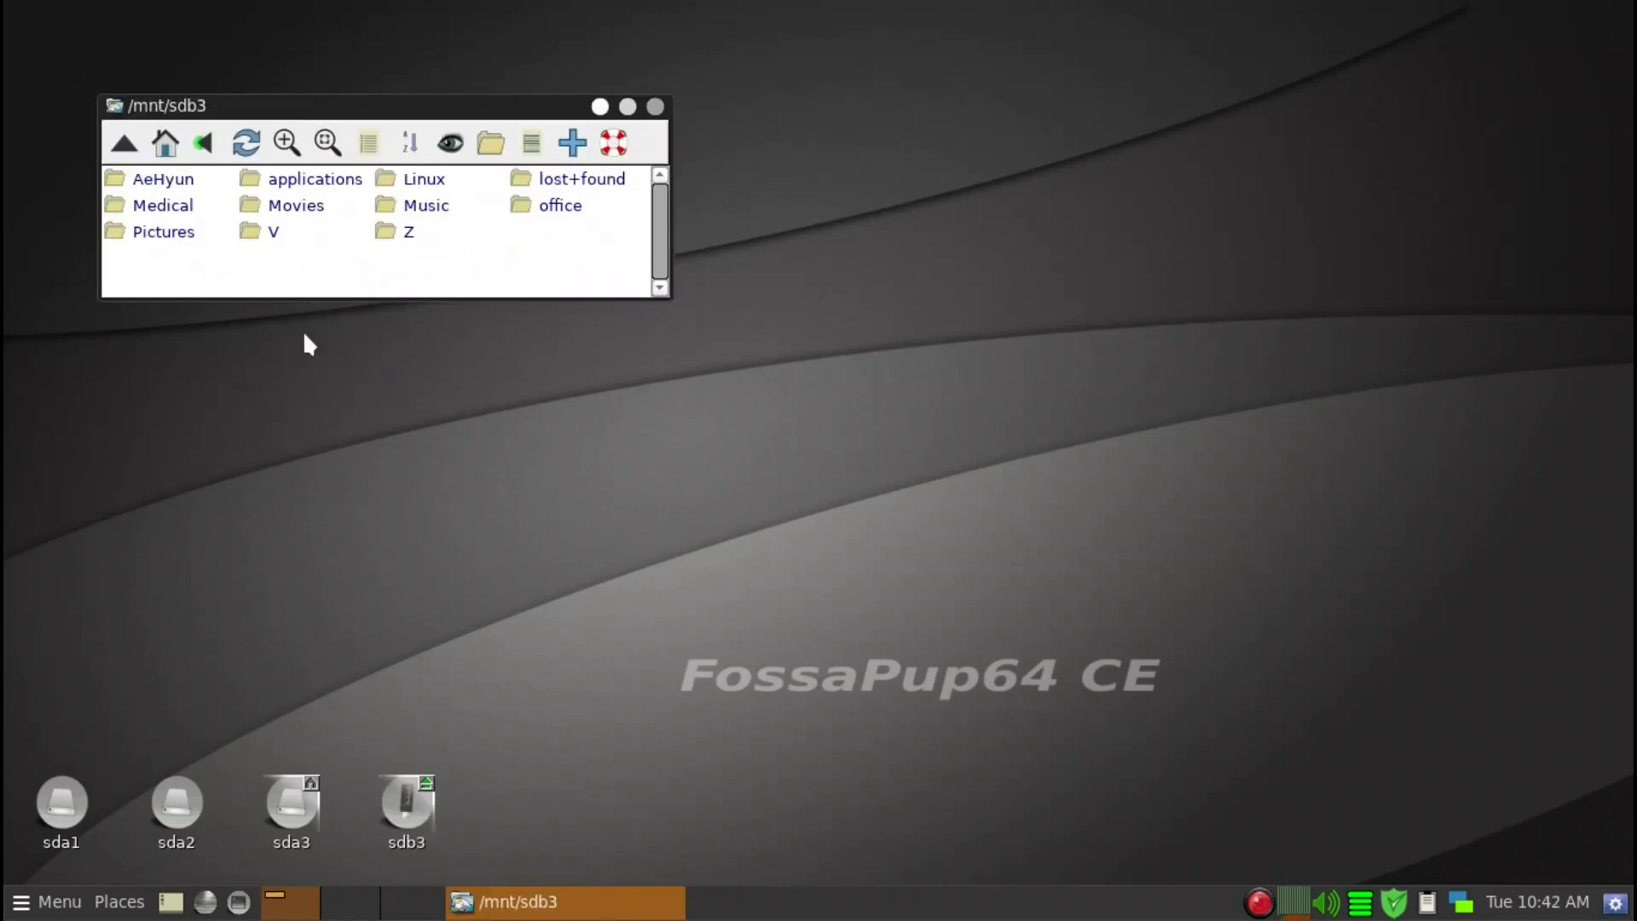
{"action": "left_click", "coordinate": [166, 147]}
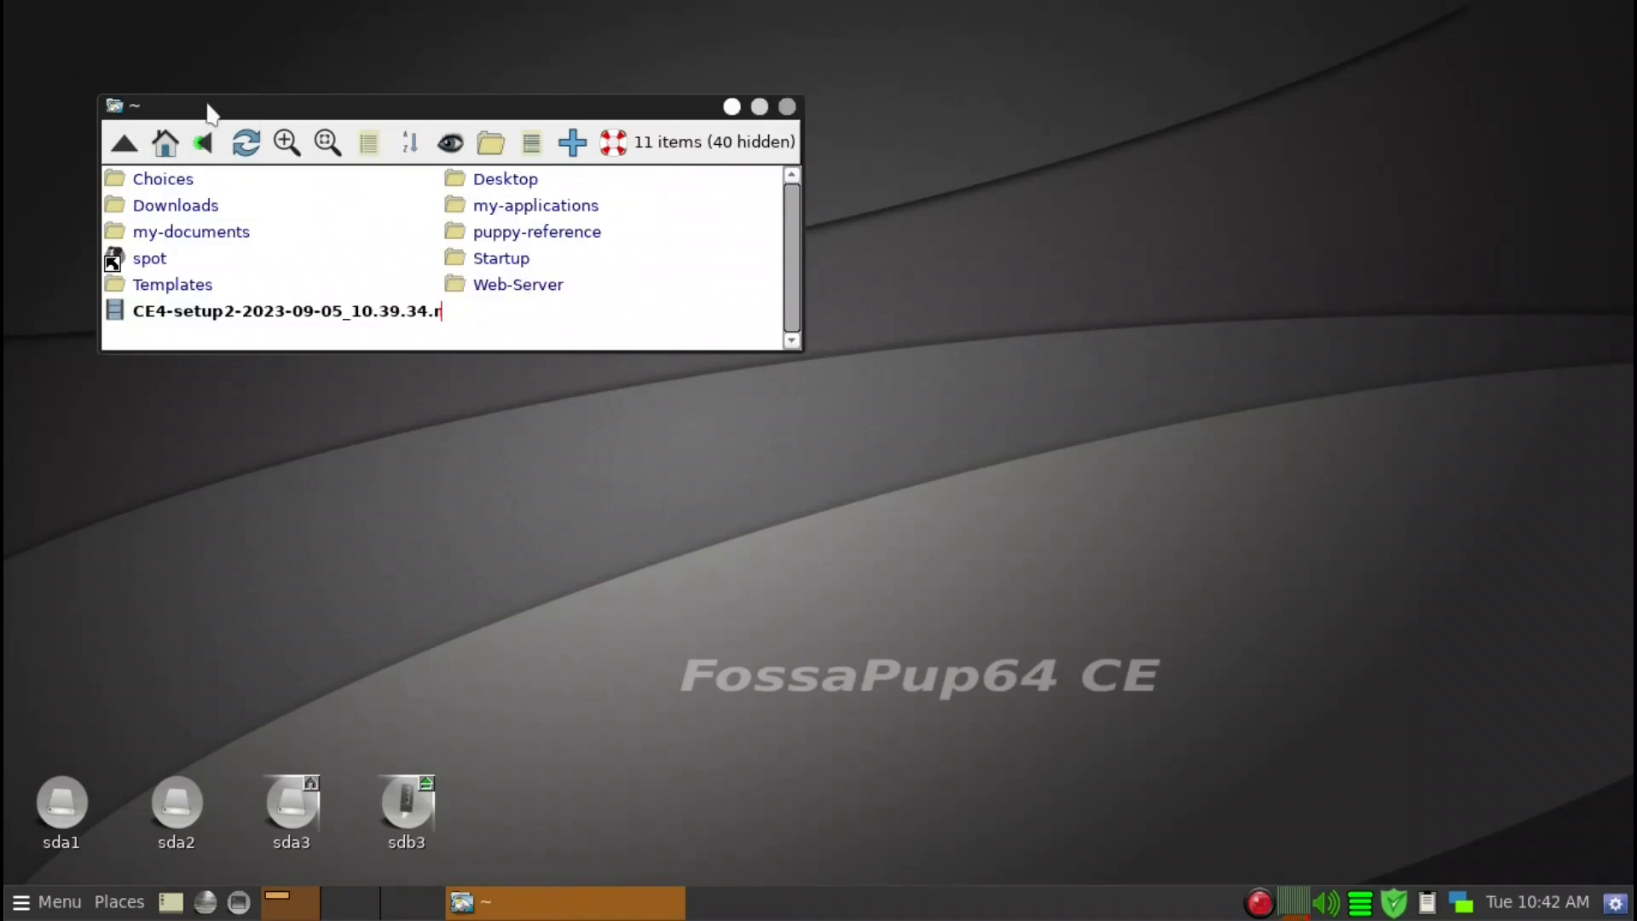
{"action": "left_click_drag", "start_coordinate": [208, 104], "coordinate": [313, 312]}
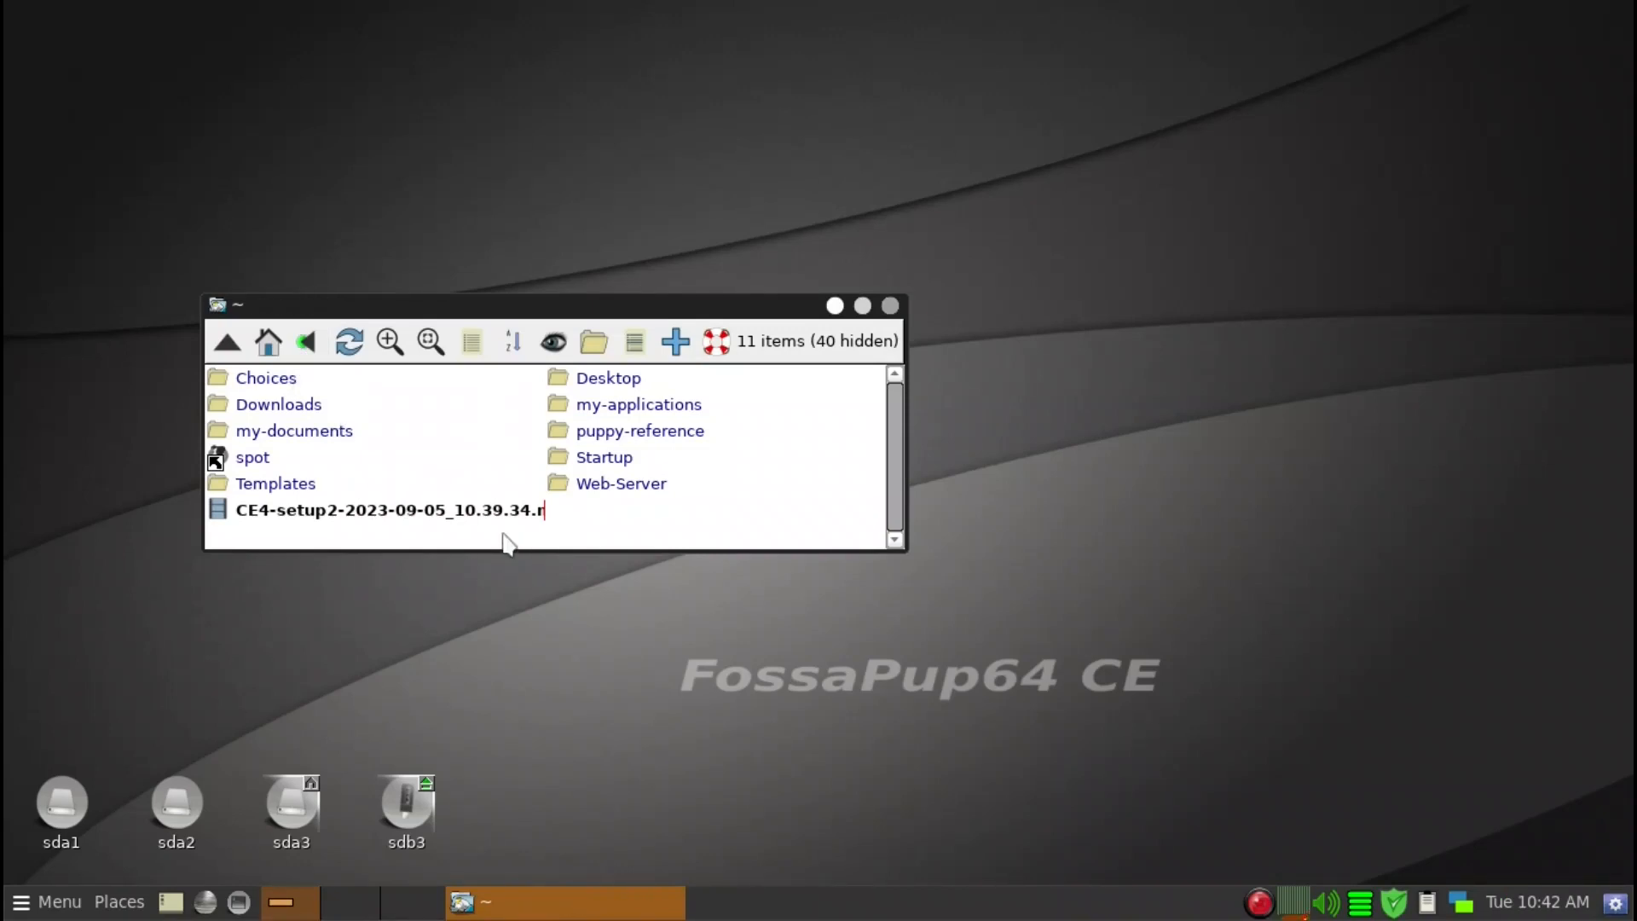
{"action": "key", "text": "ctrl+h"}
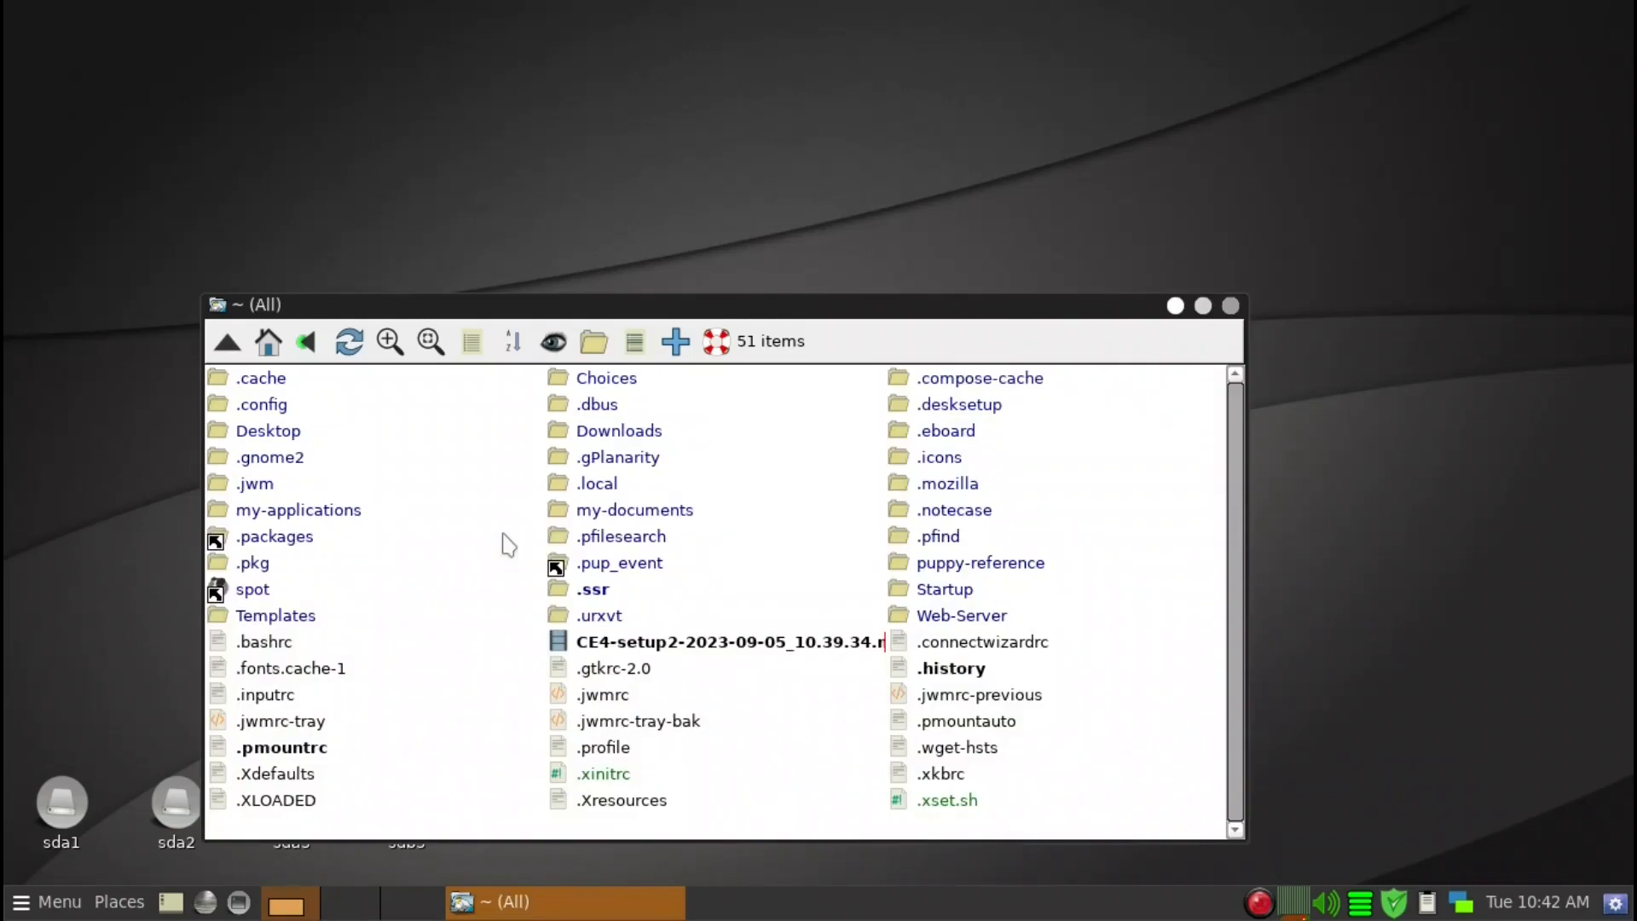
{"action": "left_click_drag", "start_coordinate": [520, 292], "coordinate": [555, 154]}
- Open the Startup folder in the home directory and move its README.txt file to the trash
{"action": "key", "text": "slash"}
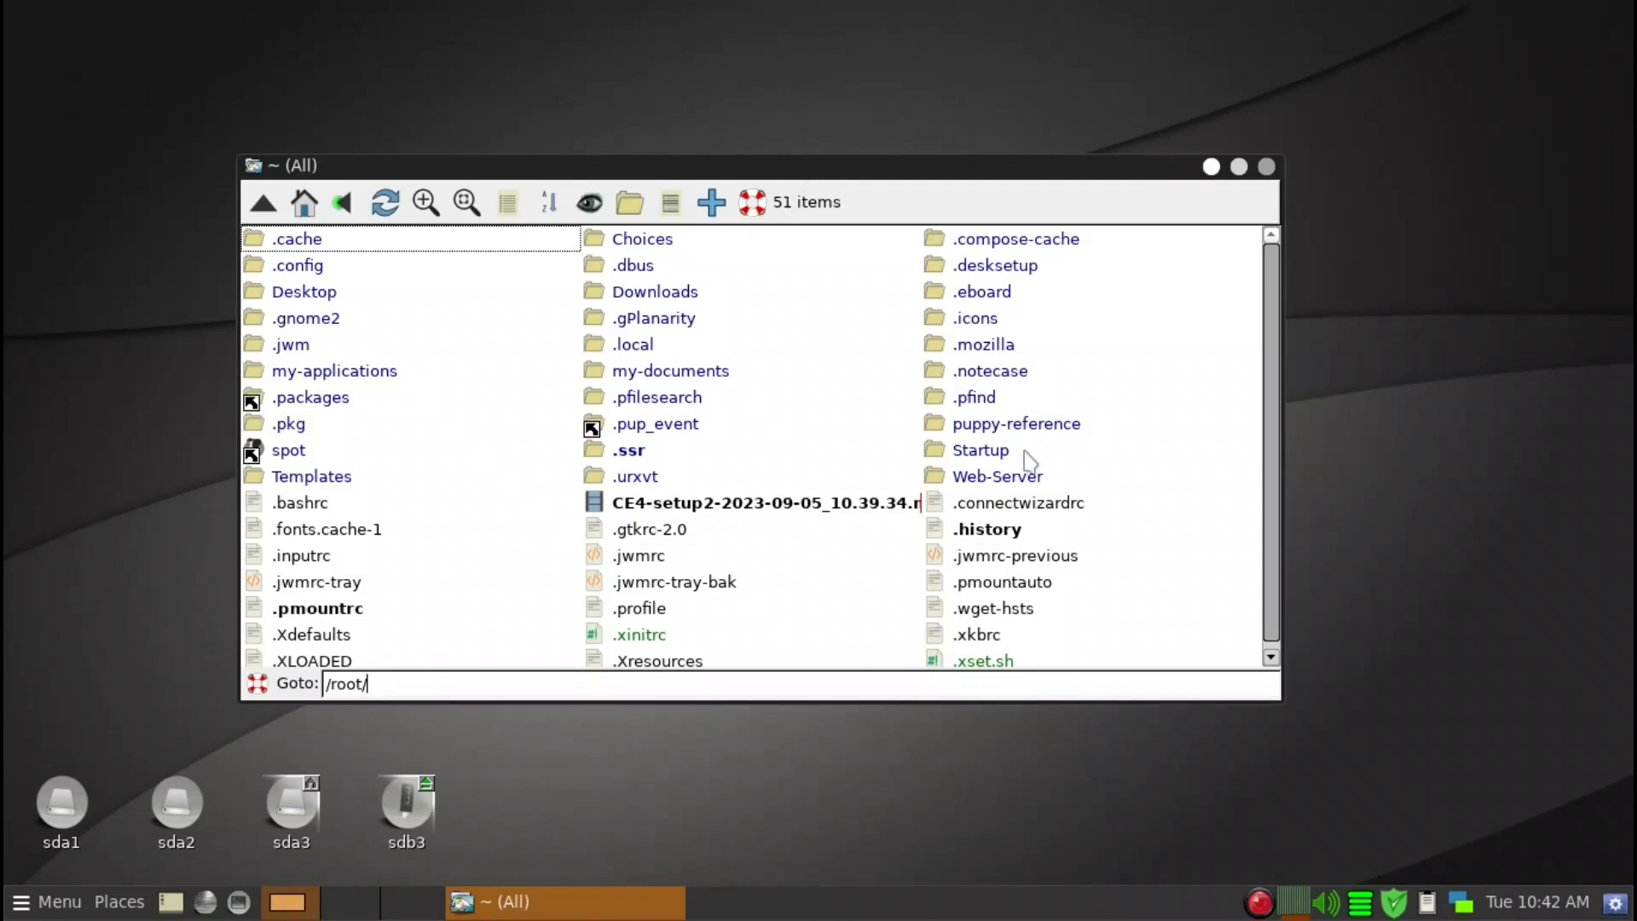
{"action": "left_click", "coordinate": [979, 451]}
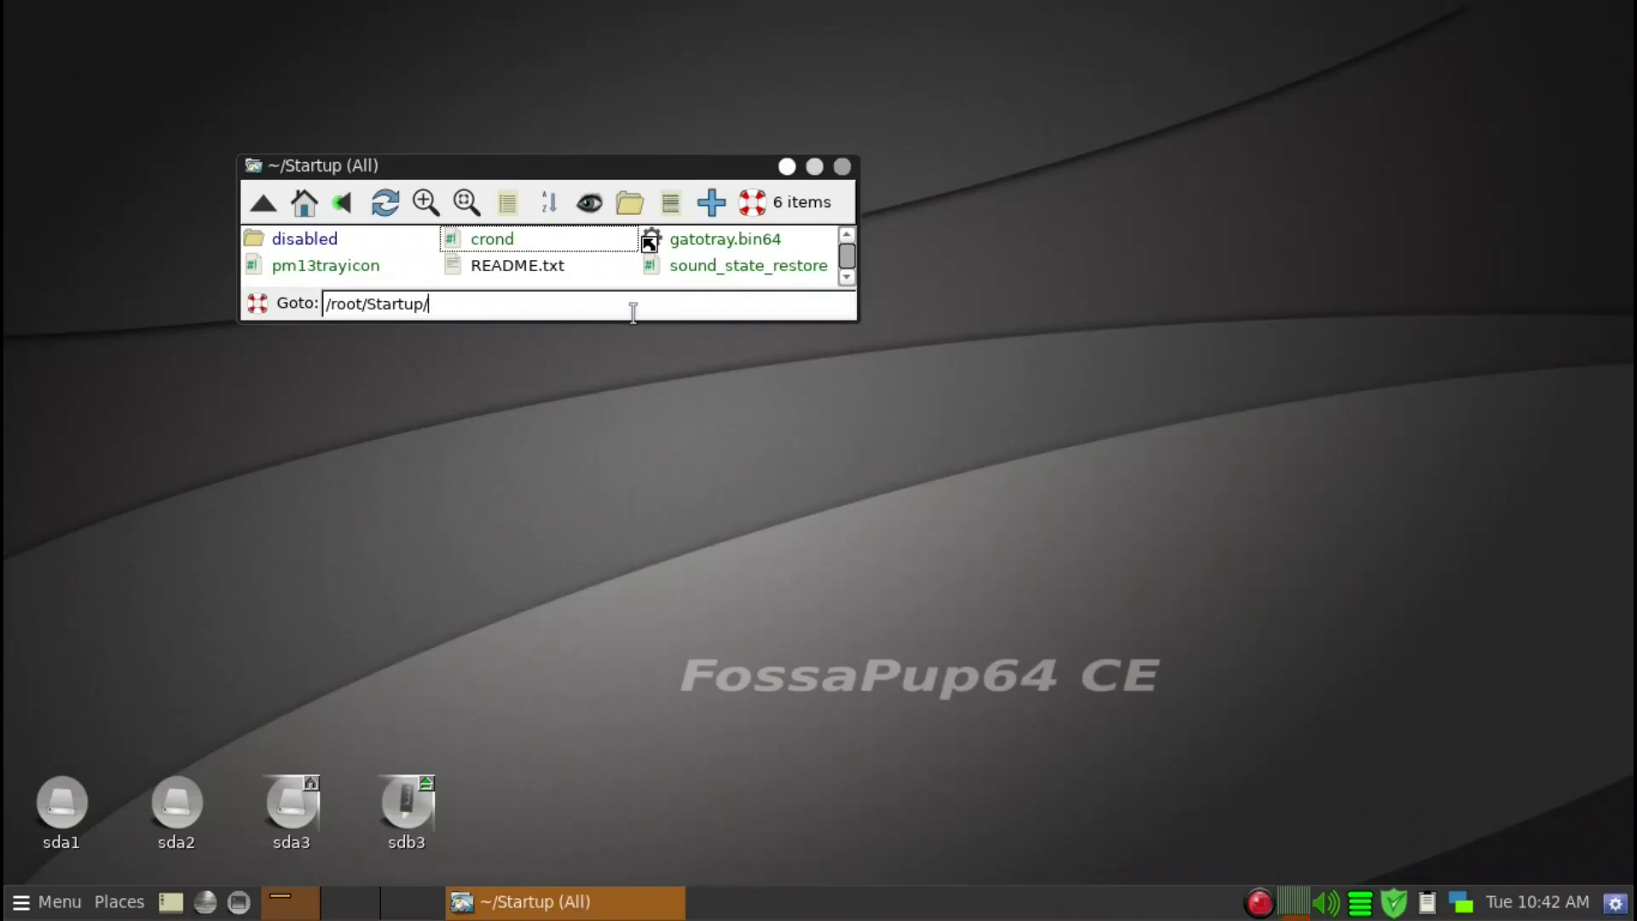
{"action": "key", "text": "Escape"}
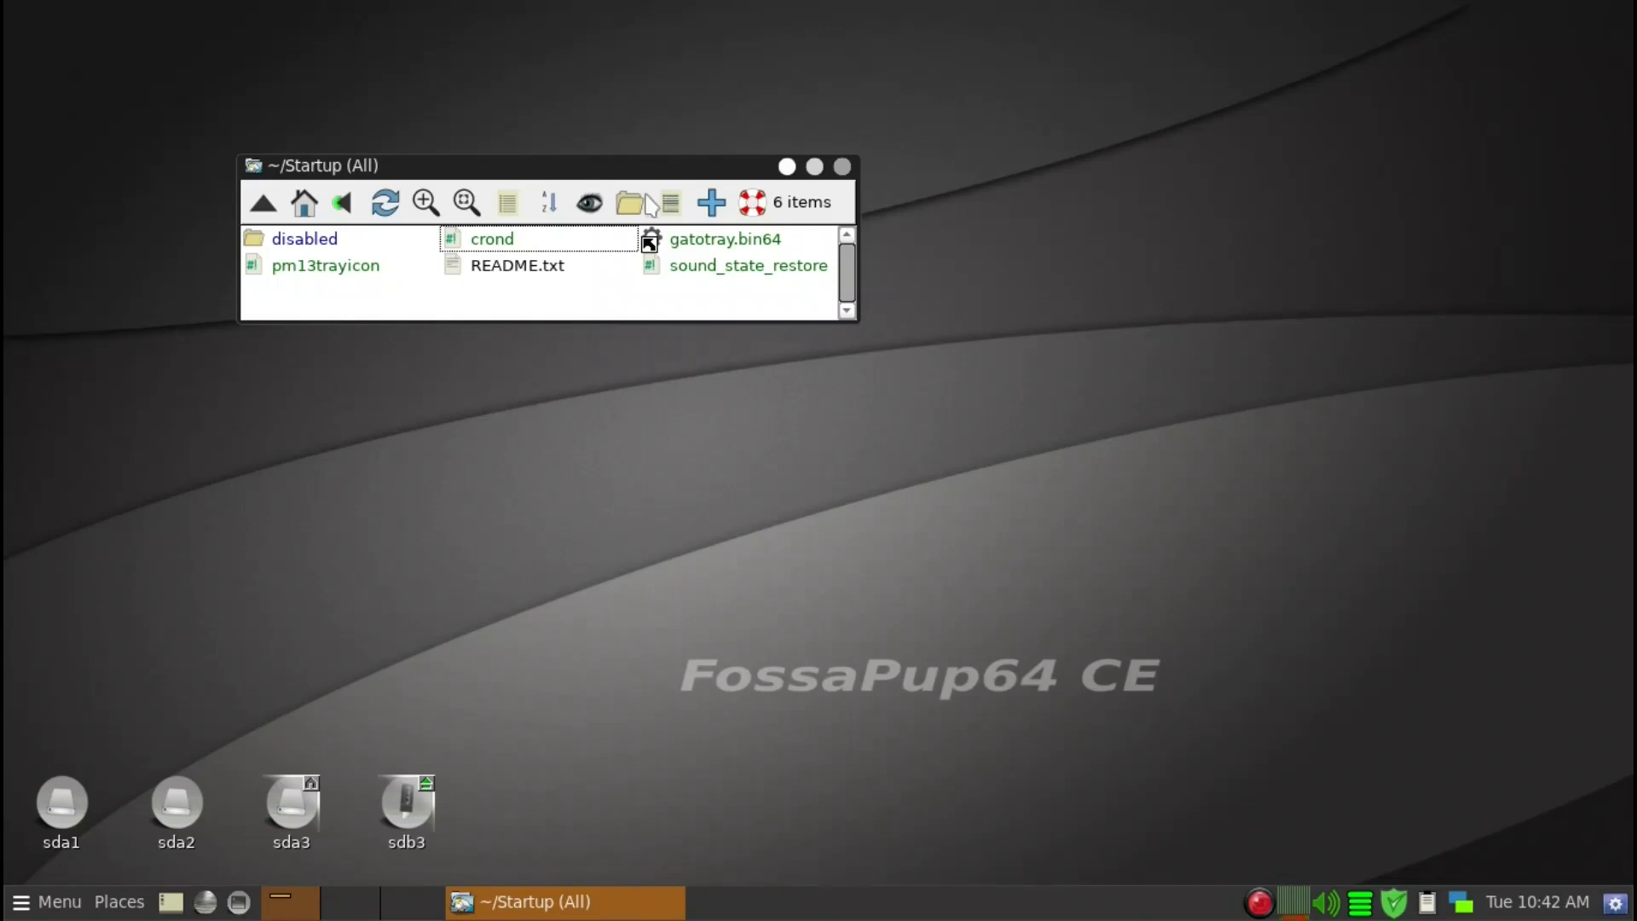
{"action": "right_click", "coordinate": [510, 274]}
{"action": "mouse_move", "coordinate": [510, 272]}
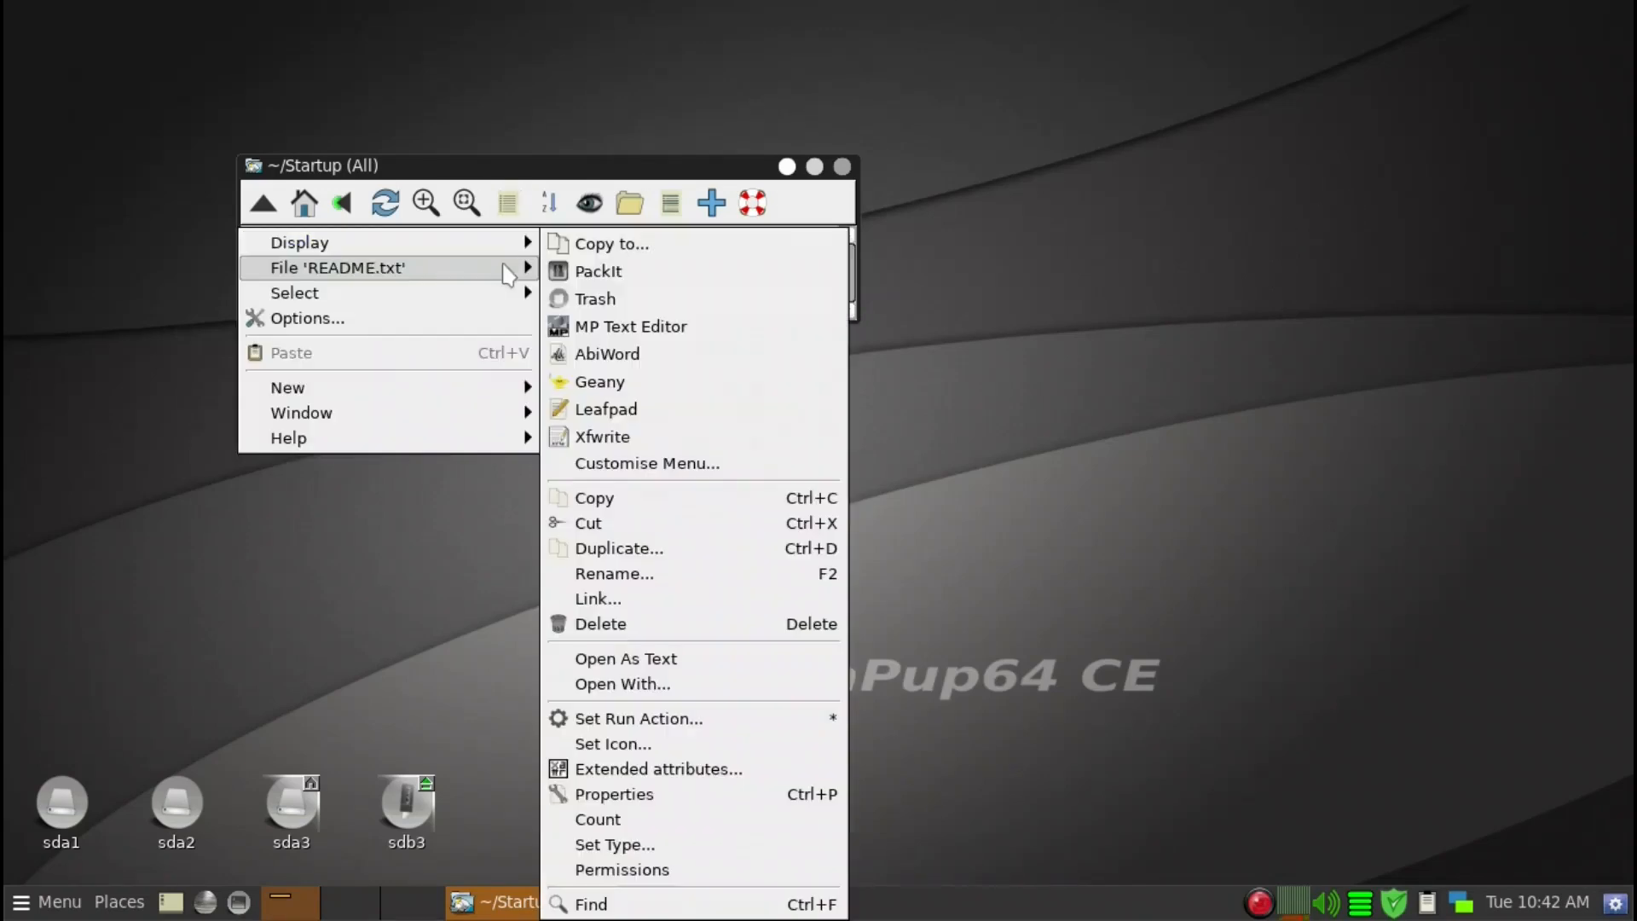
{"action": "left_click", "coordinate": [599, 301]}
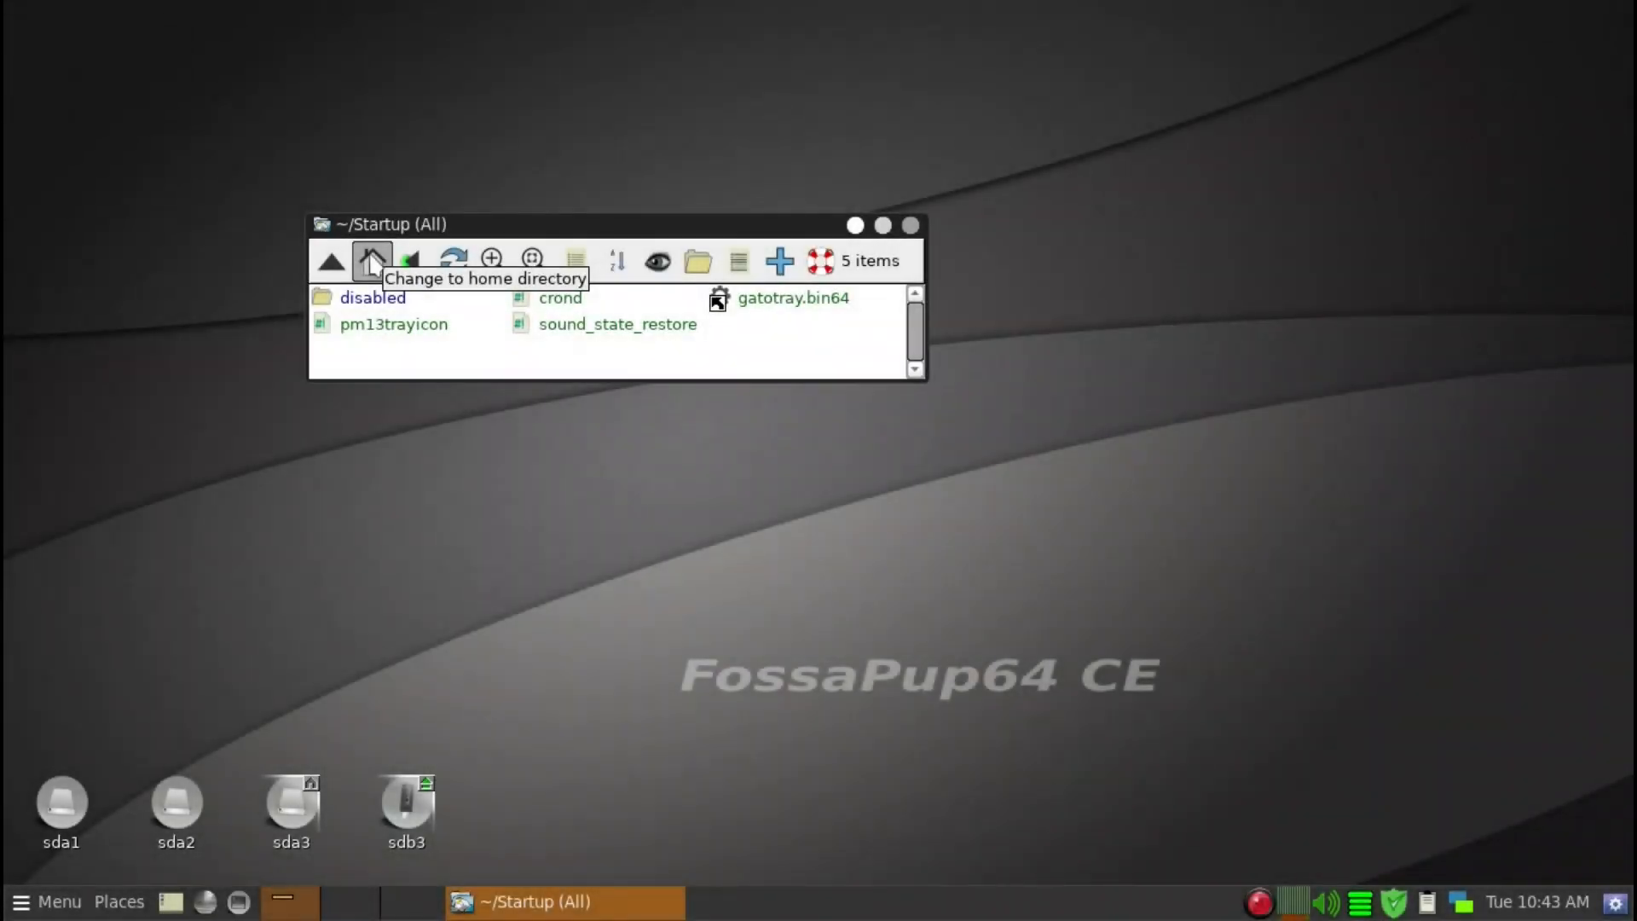
- Return to the home directory and open the autostart folder inside .config
{"action": "left_click", "coordinate": [371, 262]}
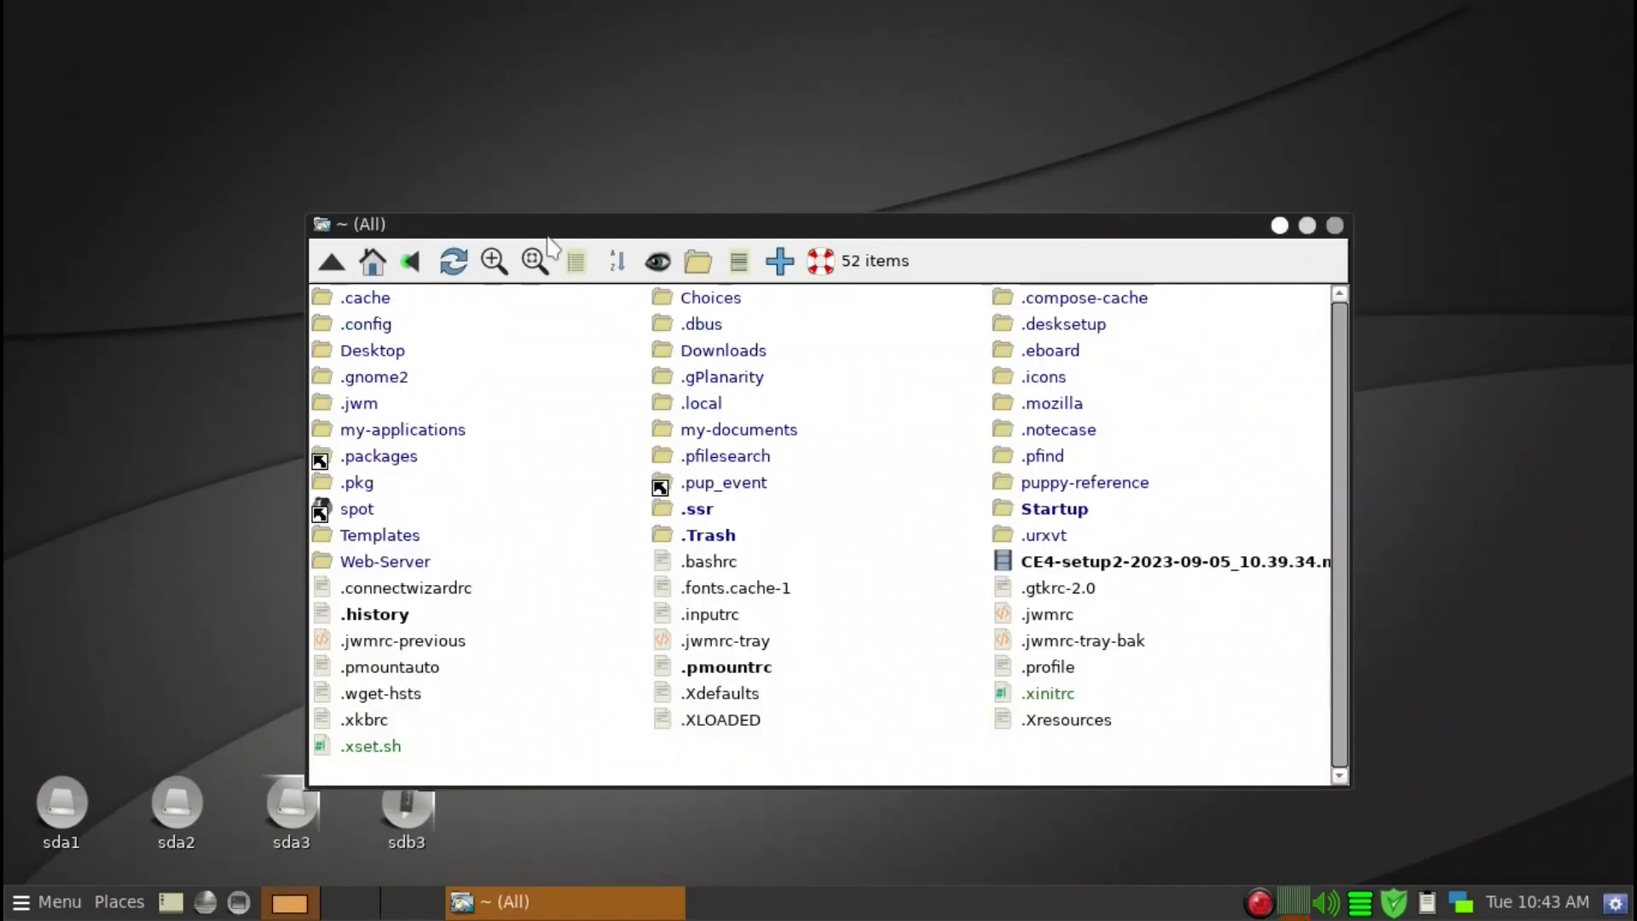
{"action": "left_click_drag", "start_coordinate": [555, 224], "coordinate": [558, 133]}
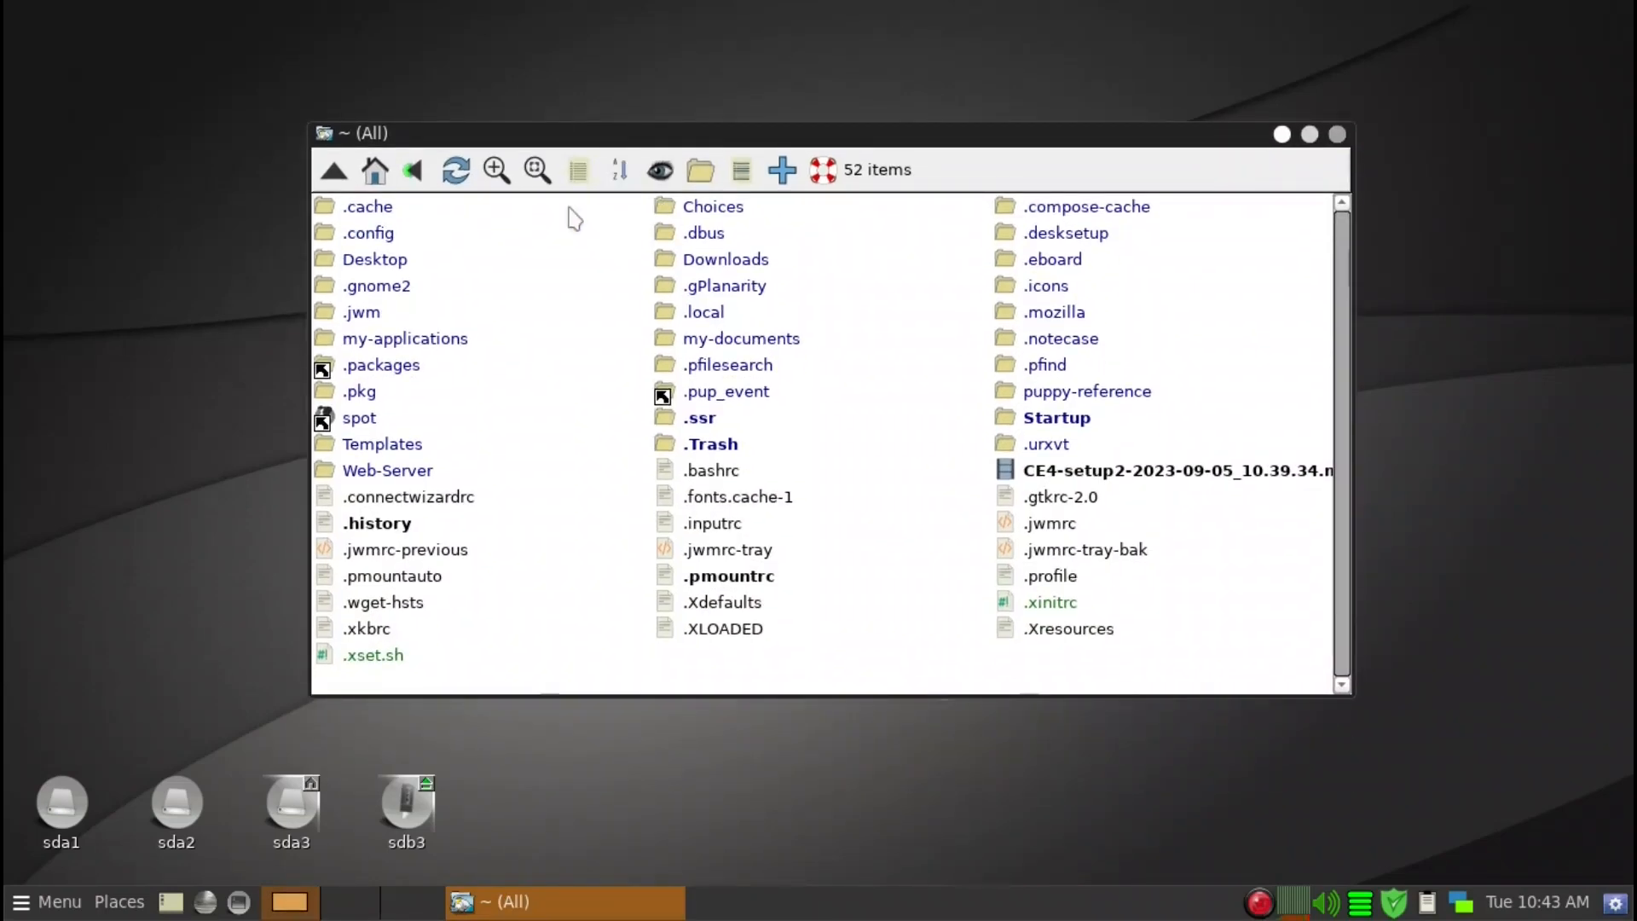
{"action": "left_click", "coordinate": [382, 234]}
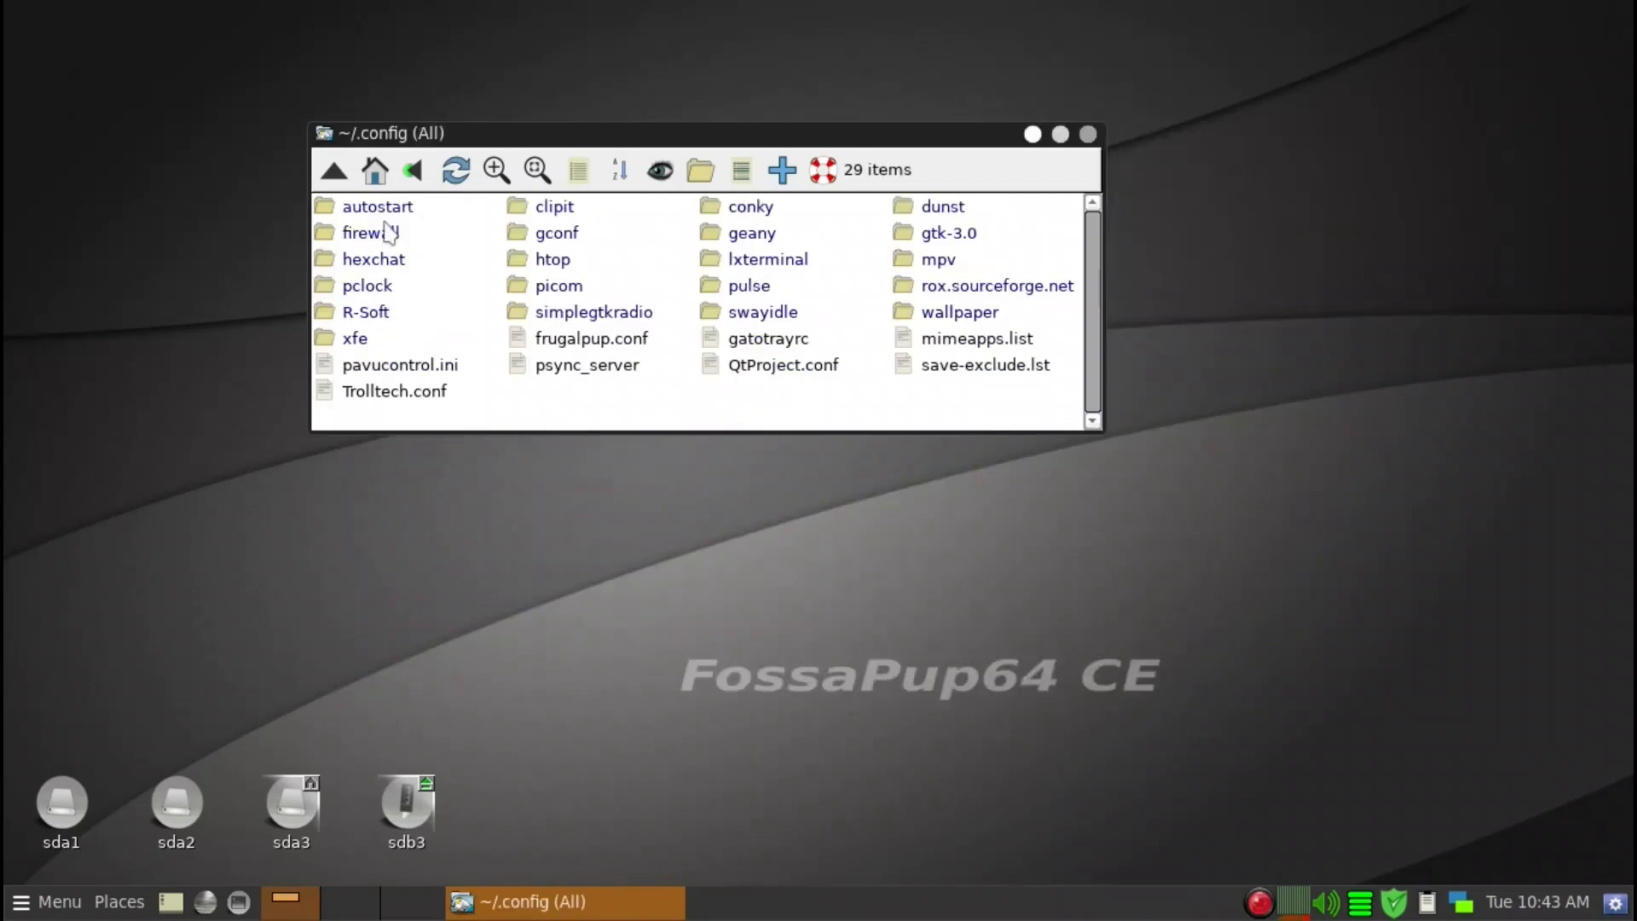
{"action": "left_click", "coordinate": [380, 213]}
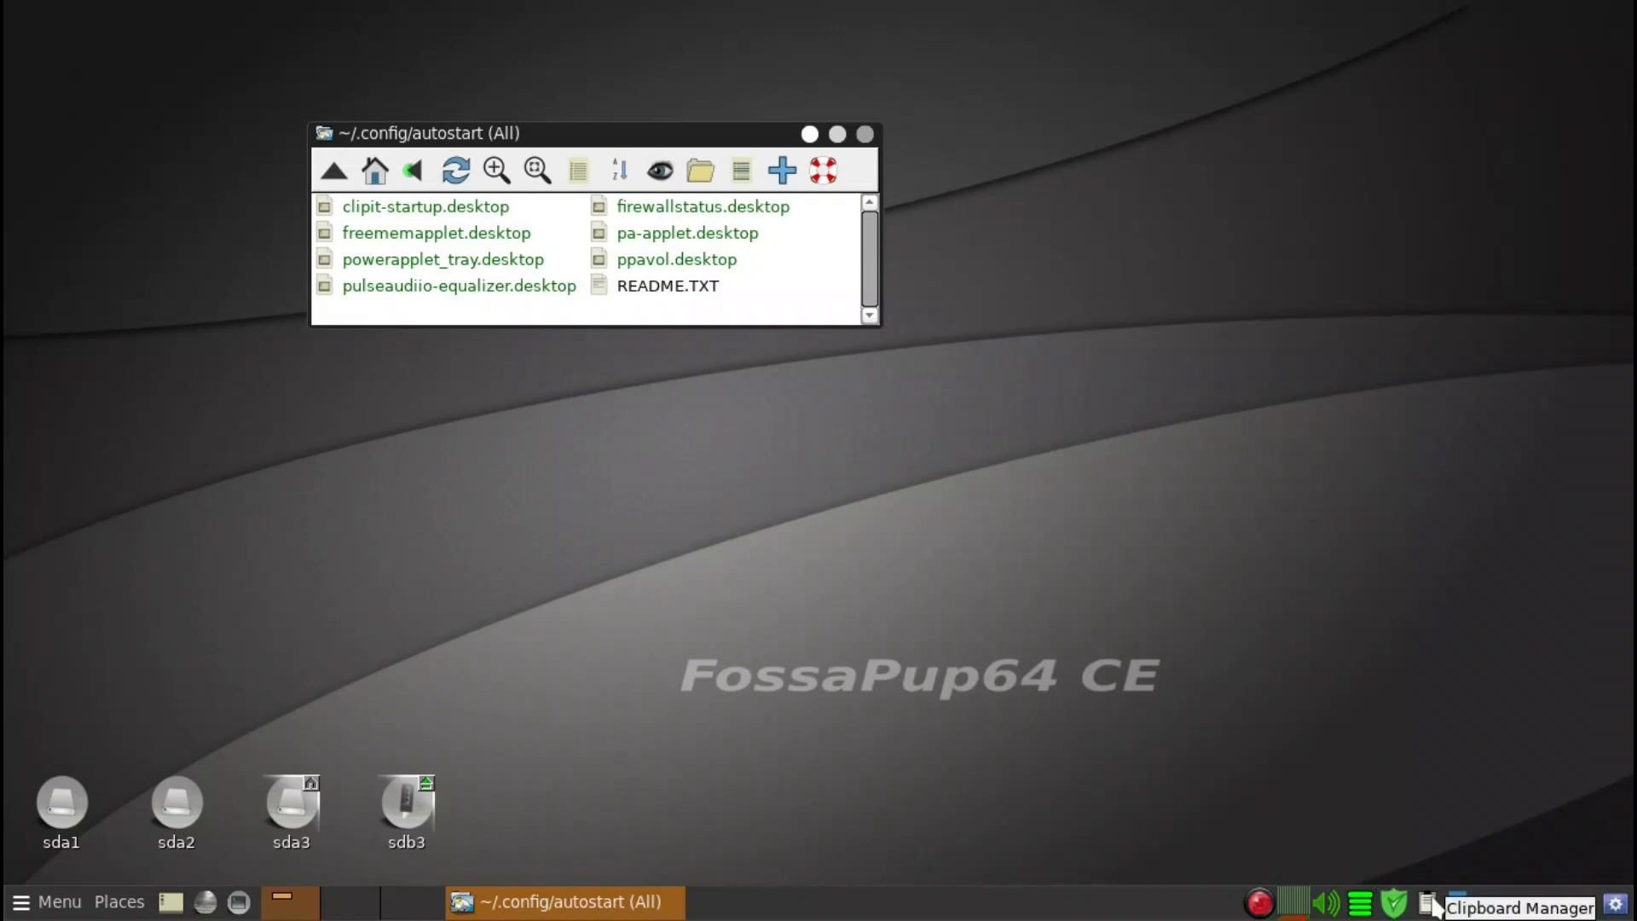
- Delete clipit-startup.desktop, freememapplet.desktop and README.TXT from the autostart folder with Quiet, Force and Brief enabled, and close its window
{"action": "left_click", "coordinate": [448, 213]}
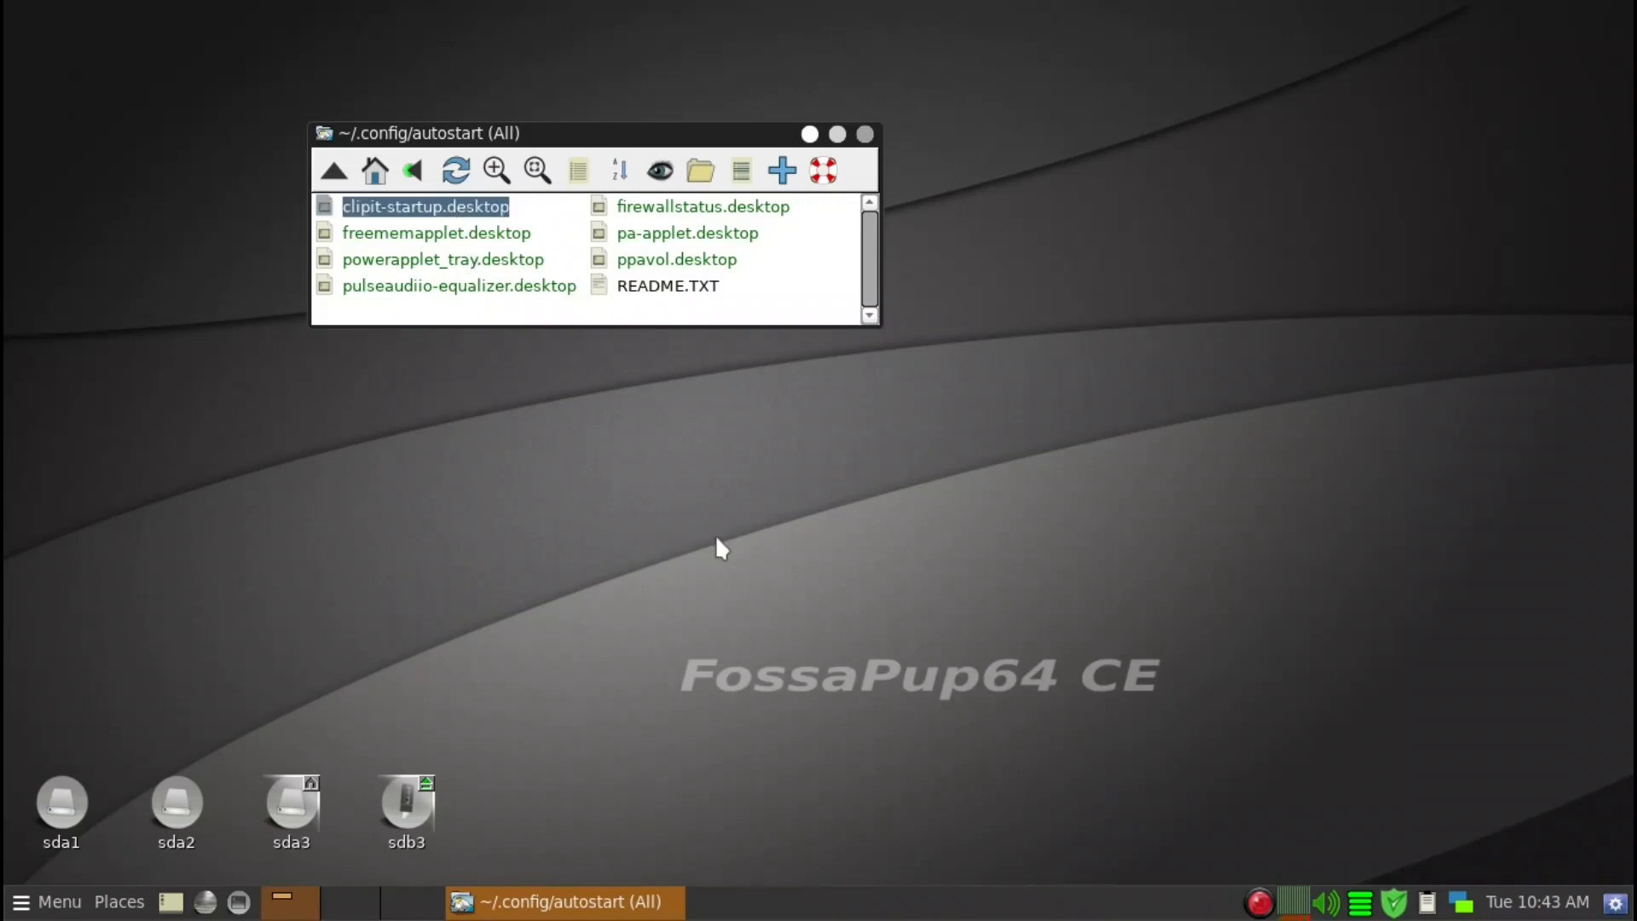
{"action": "left_click", "coordinate": [426, 235], "text": "ctrl"}
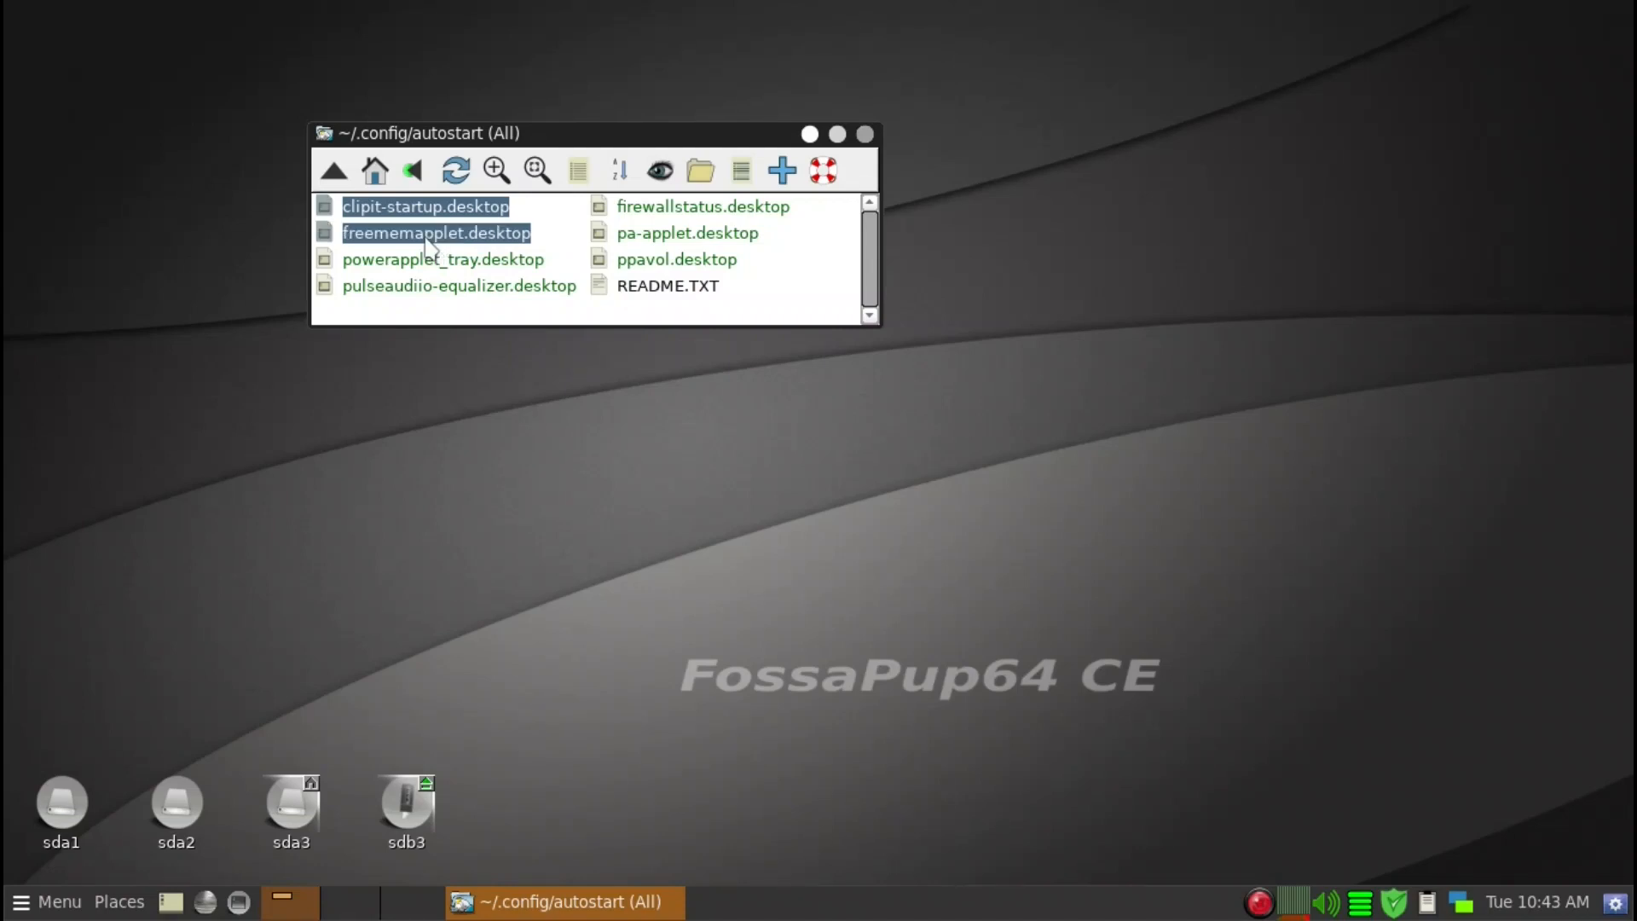
{"action": "left_click", "coordinate": [690, 296], "text": "ctrl"}
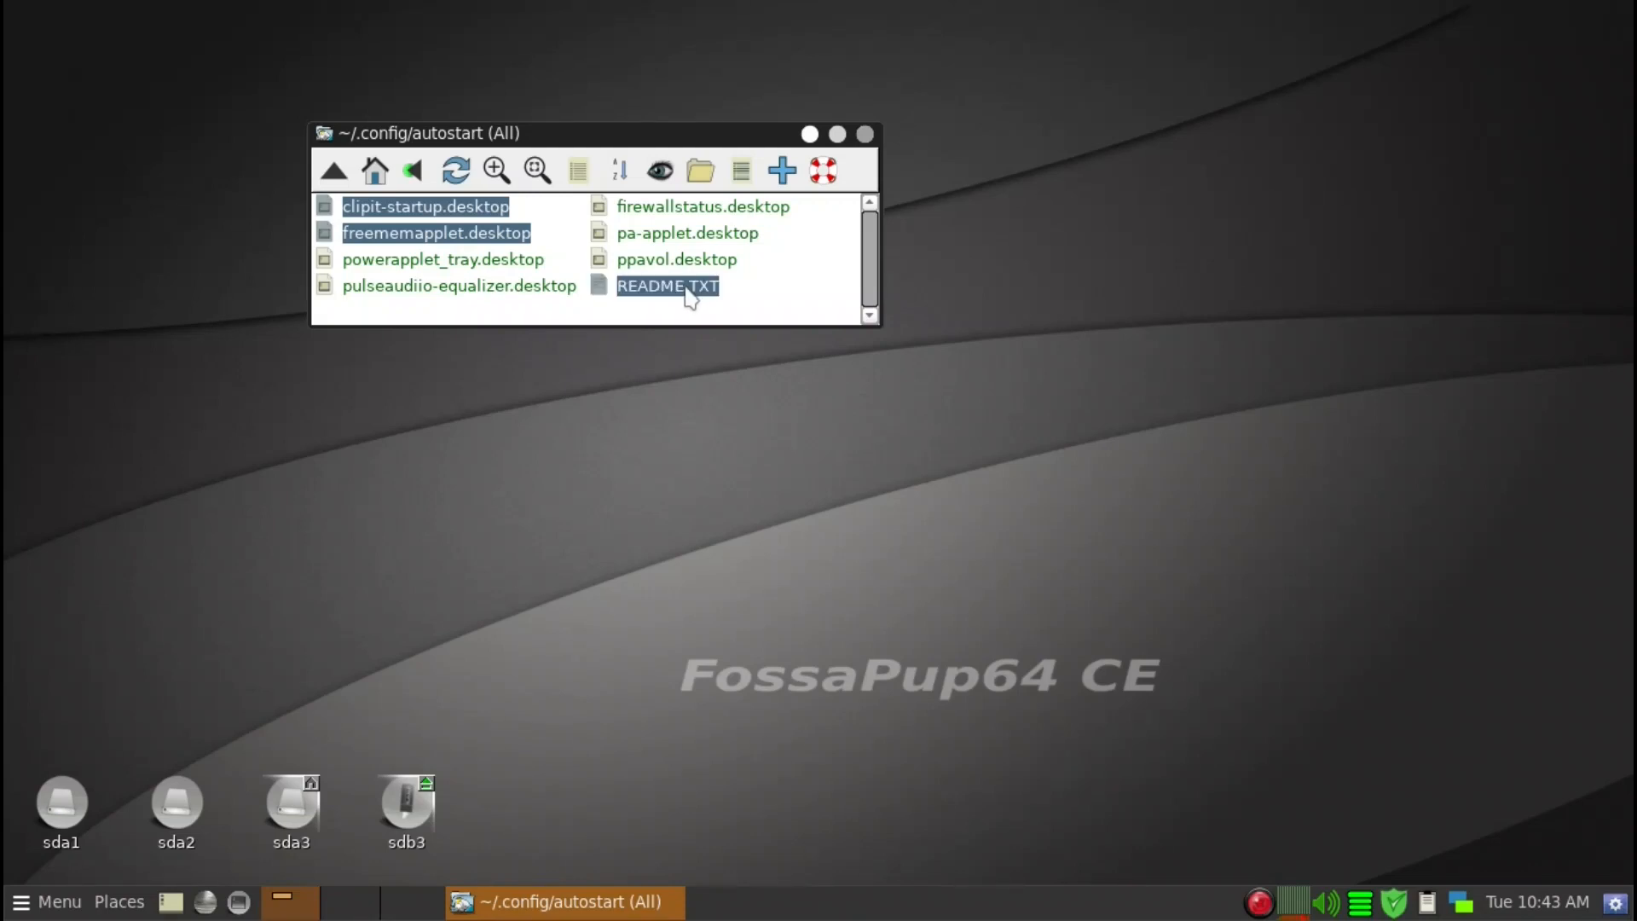
{"action": "right_click", "coordinate": [690, 296]}
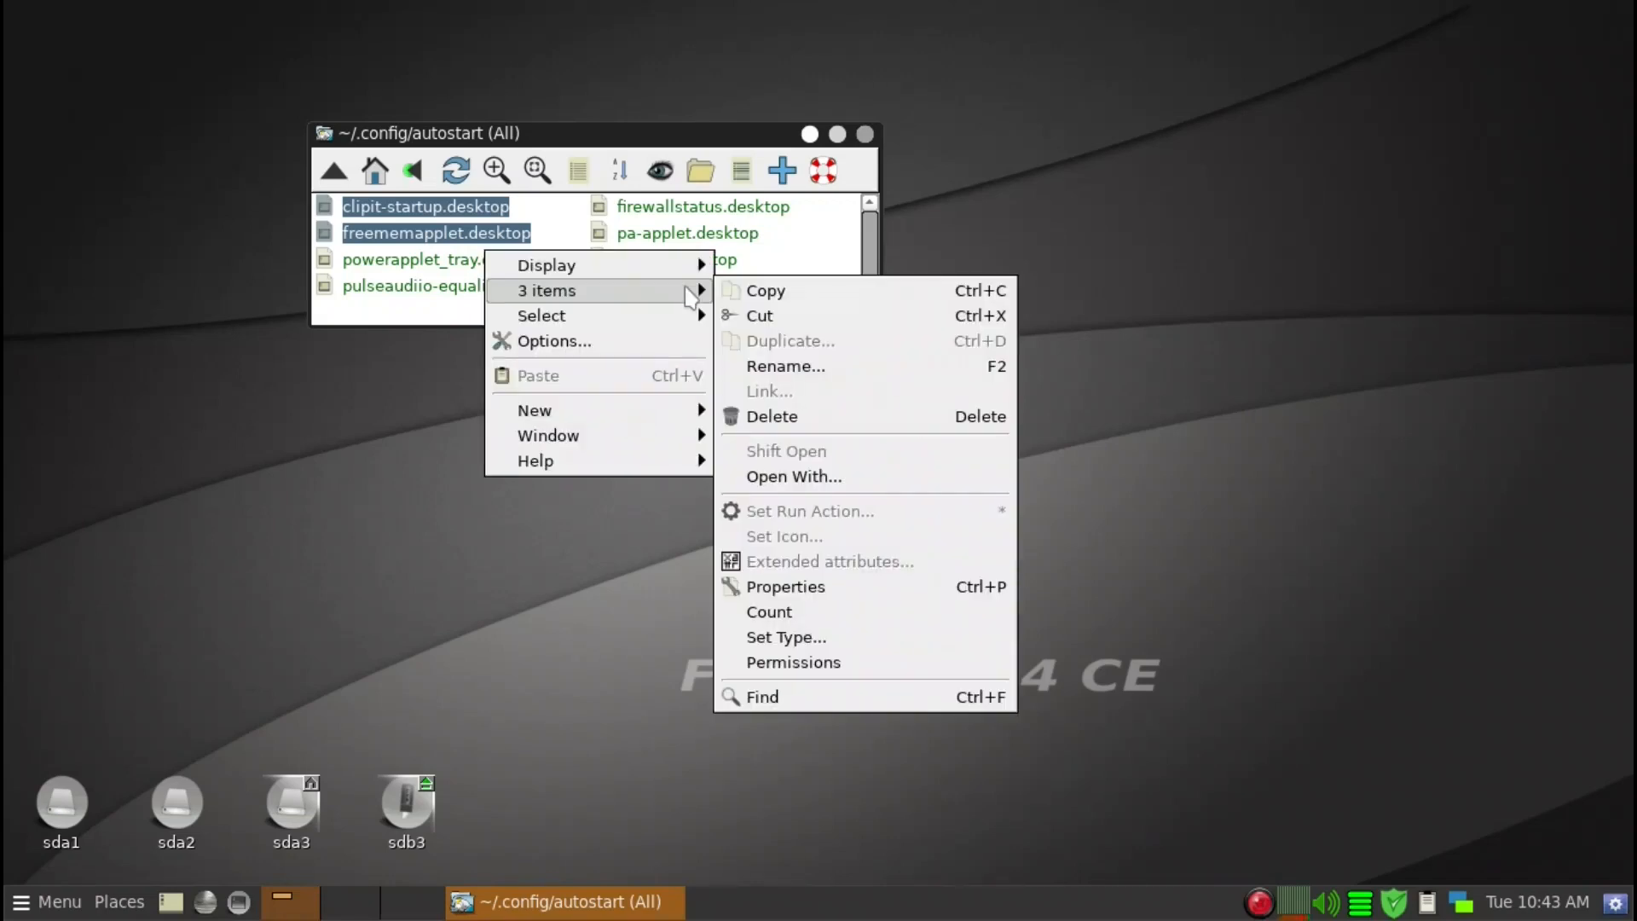
{"action": "left_click", "coordinate": [802, 418]}
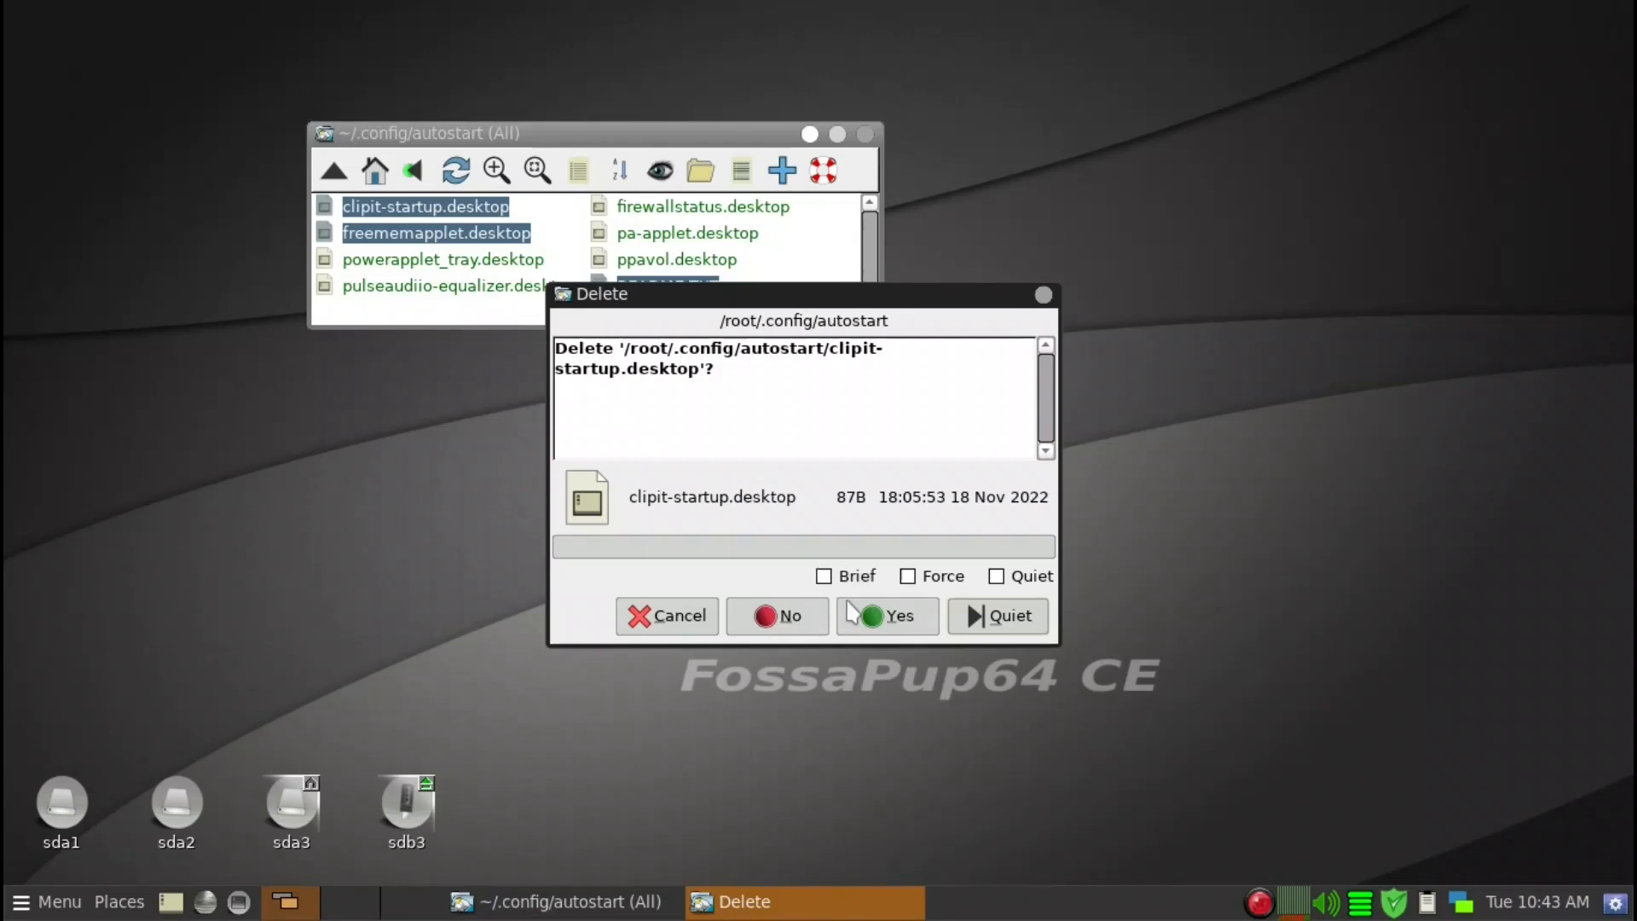
{"action": "left_click", "coordinate": [997, 577]}
{"action": "left_click", "coordinate": [938, 576]}
{"action": "left_click", "coordinate": [857, 576]}
{"action": "left_click", "coordinate": [887, 616]}
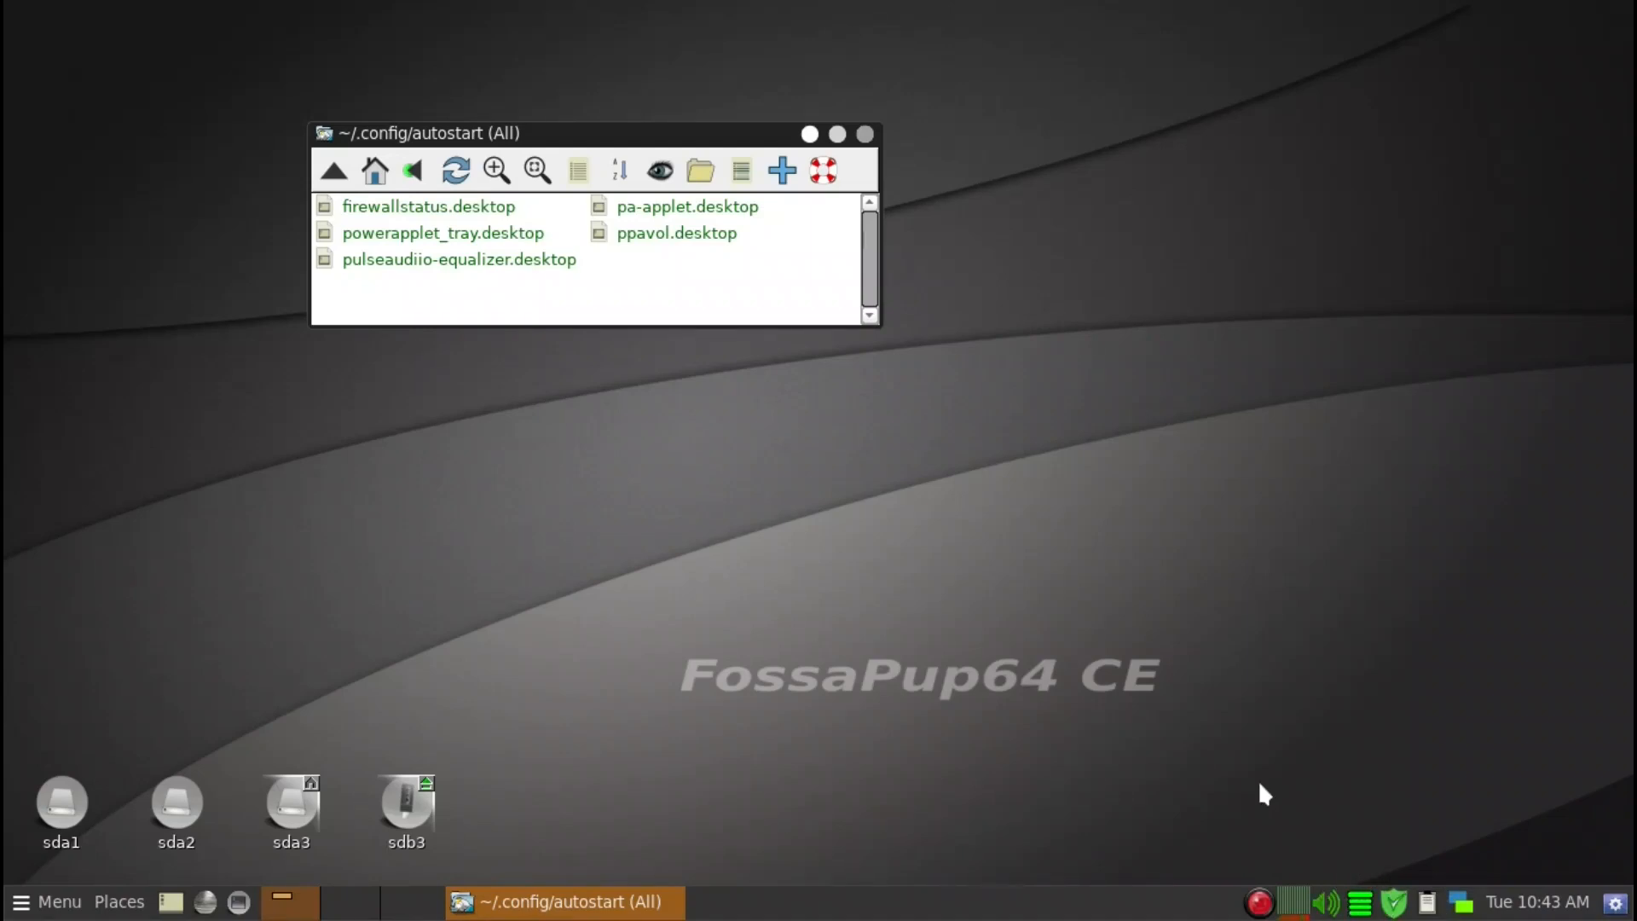
{"action": "left_click", "coordinate": [866, 134]}
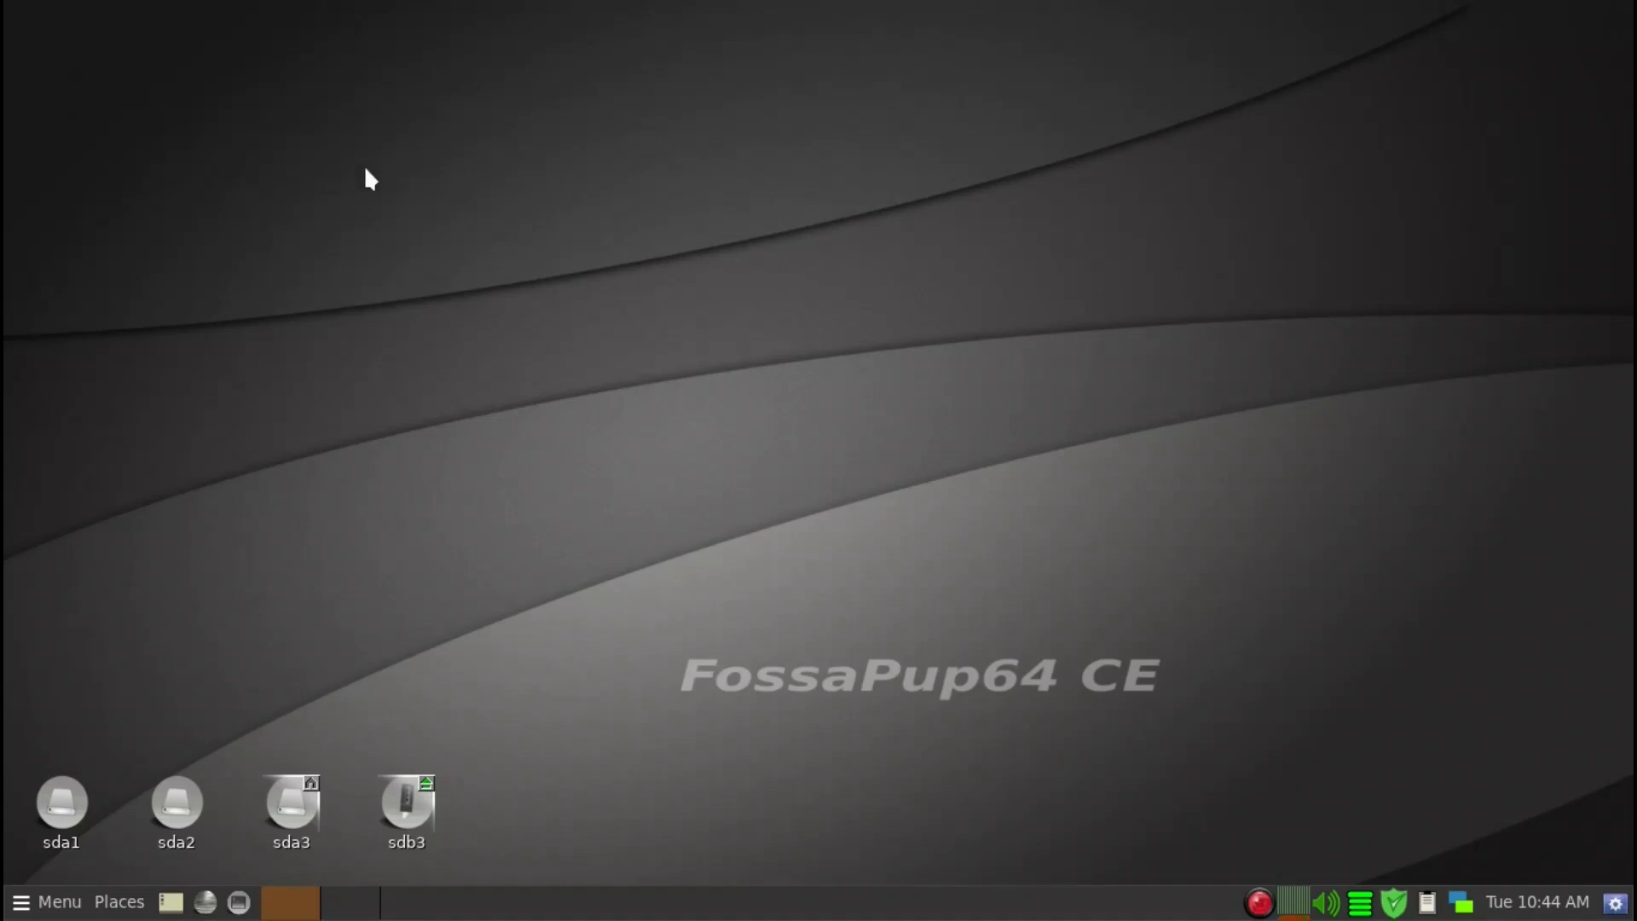
- Open the legacy Package Manager and update all package databases
{"action": "right_click", "coordinate": [366, 168]}
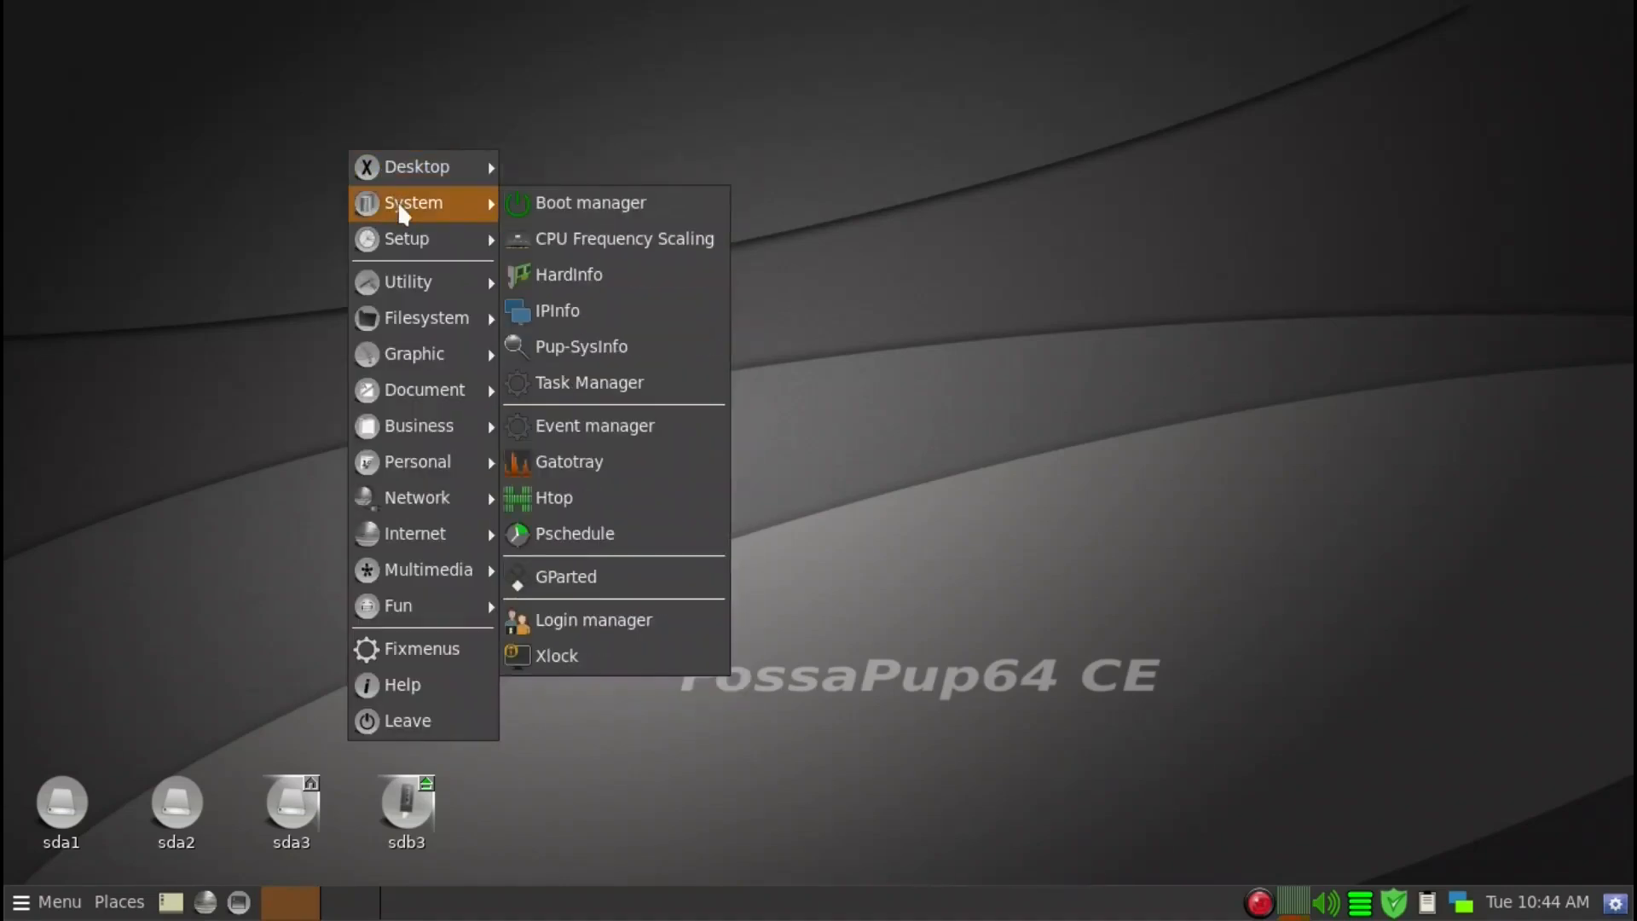
{"action": "mouse_move", "coordinate": [420, 239]}
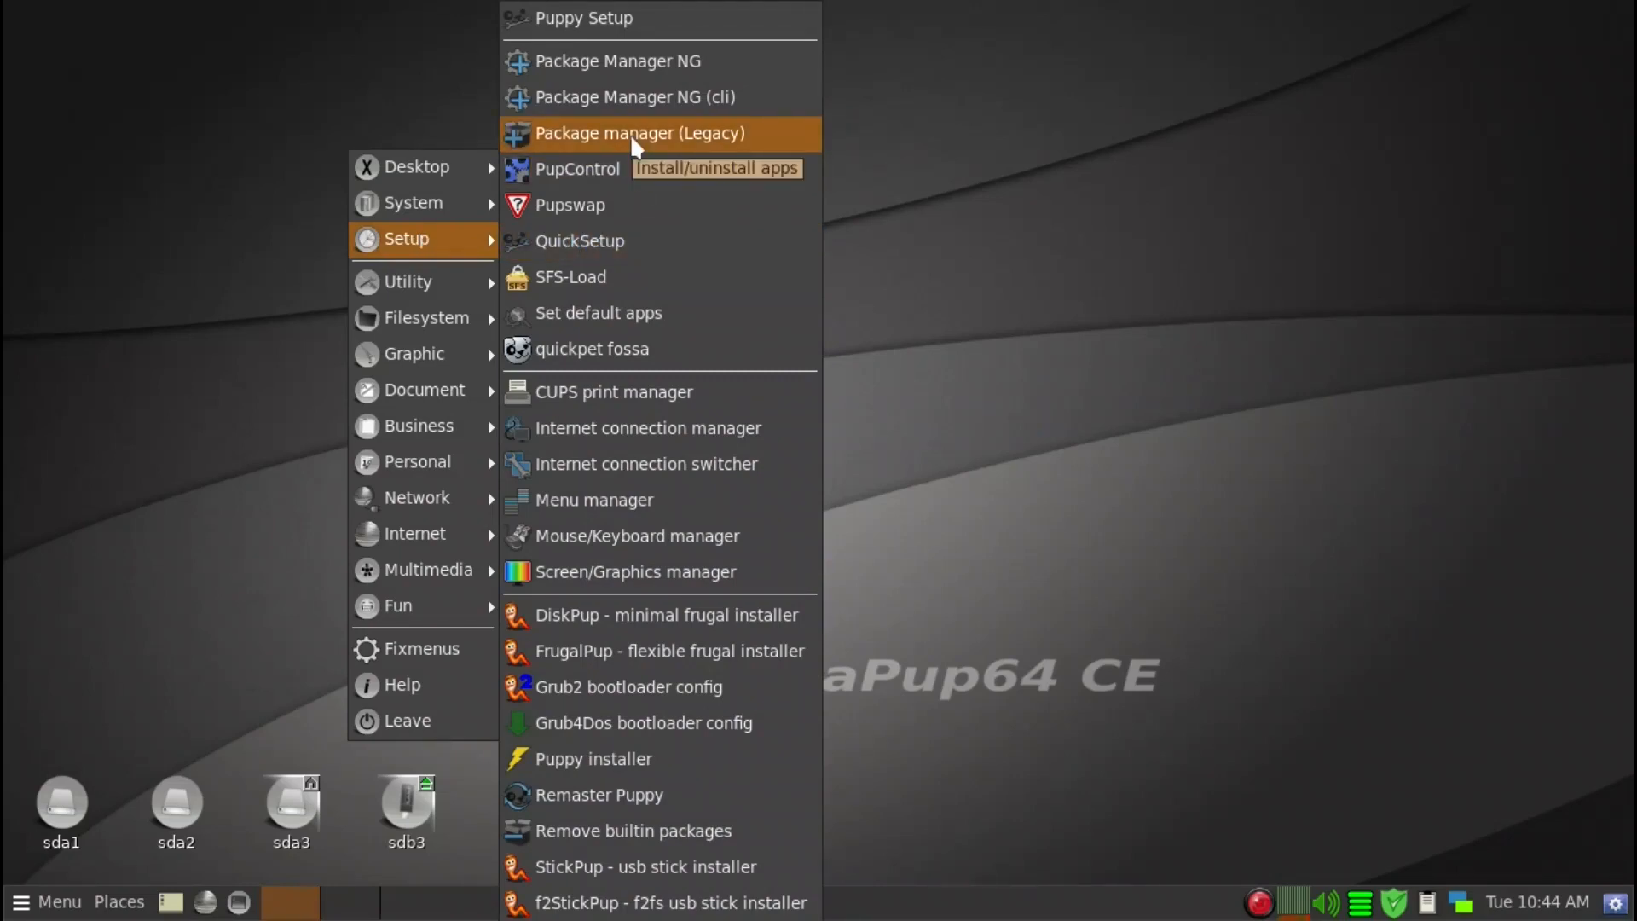
{"action": "left_click", "coordinate": [704, 135]}
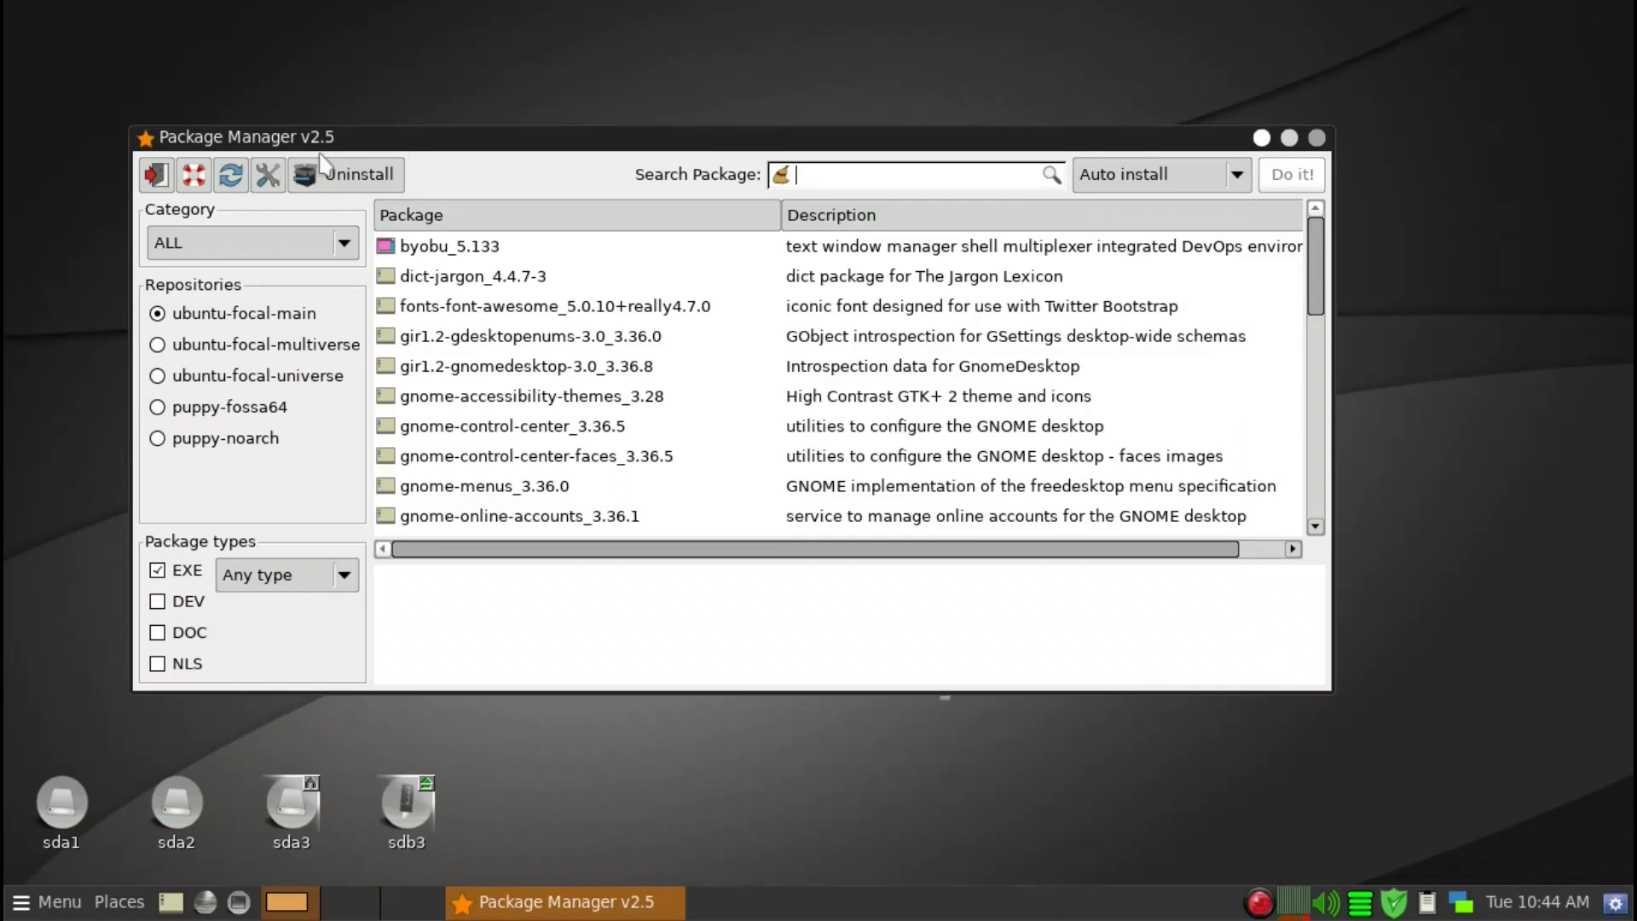
{"action": "left_click", "coordinate": [242, 177]}
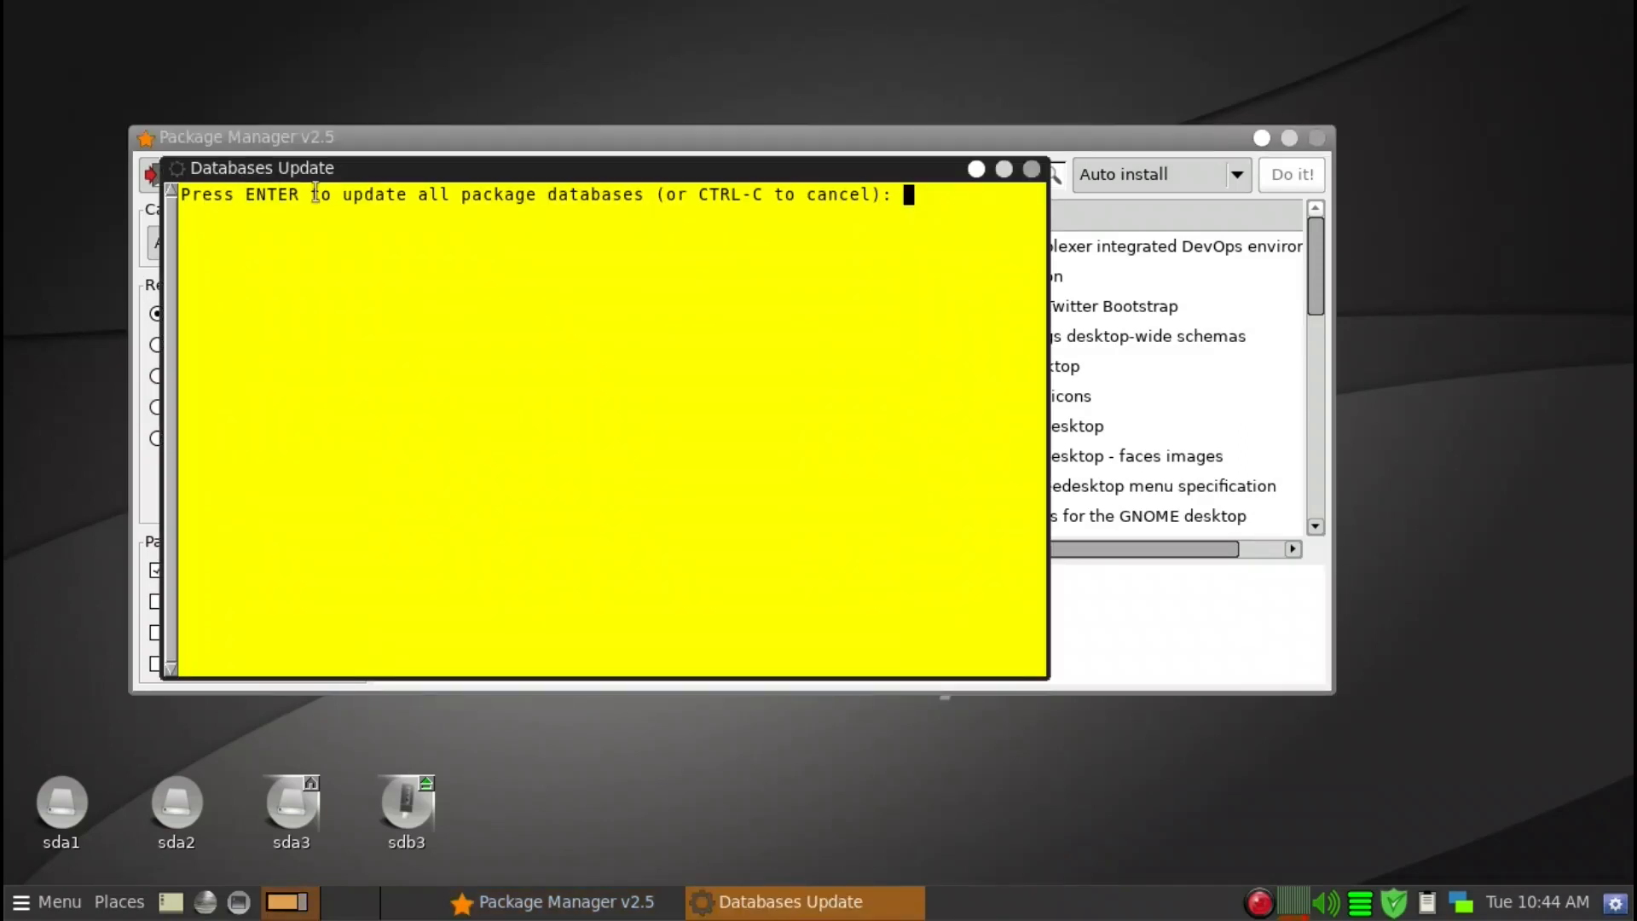
{"action": "key", "text": "Return"}
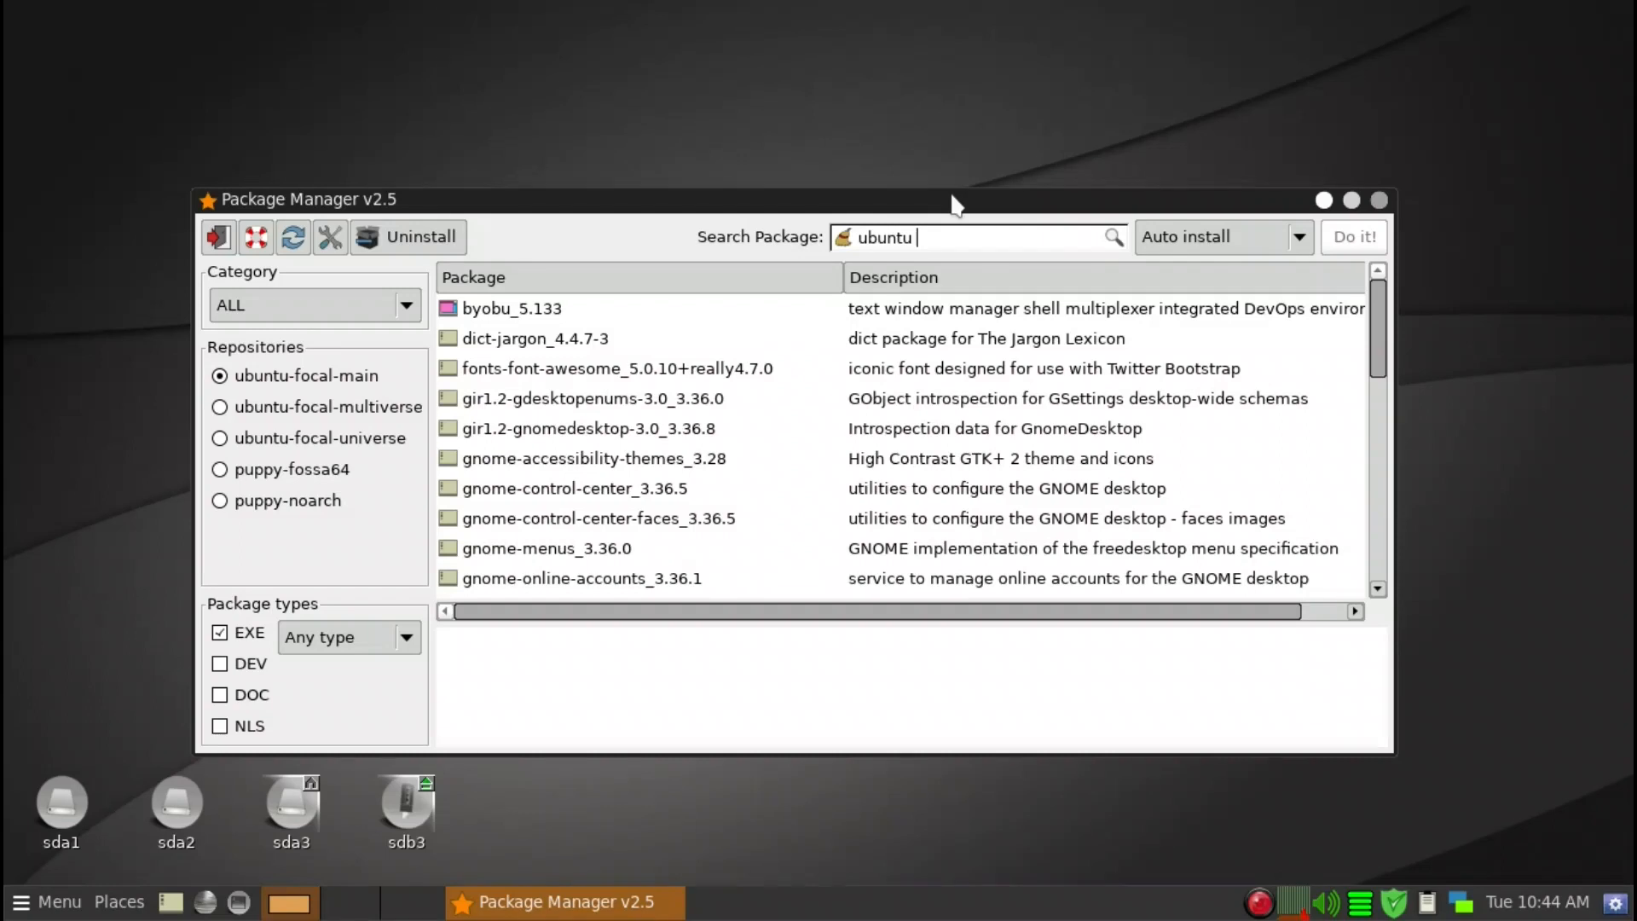
- Search all packages for "ubuntu font", install fonts-ubuntu_0.83 and dismiss the install report
{"action": "key", "text": "Return"}
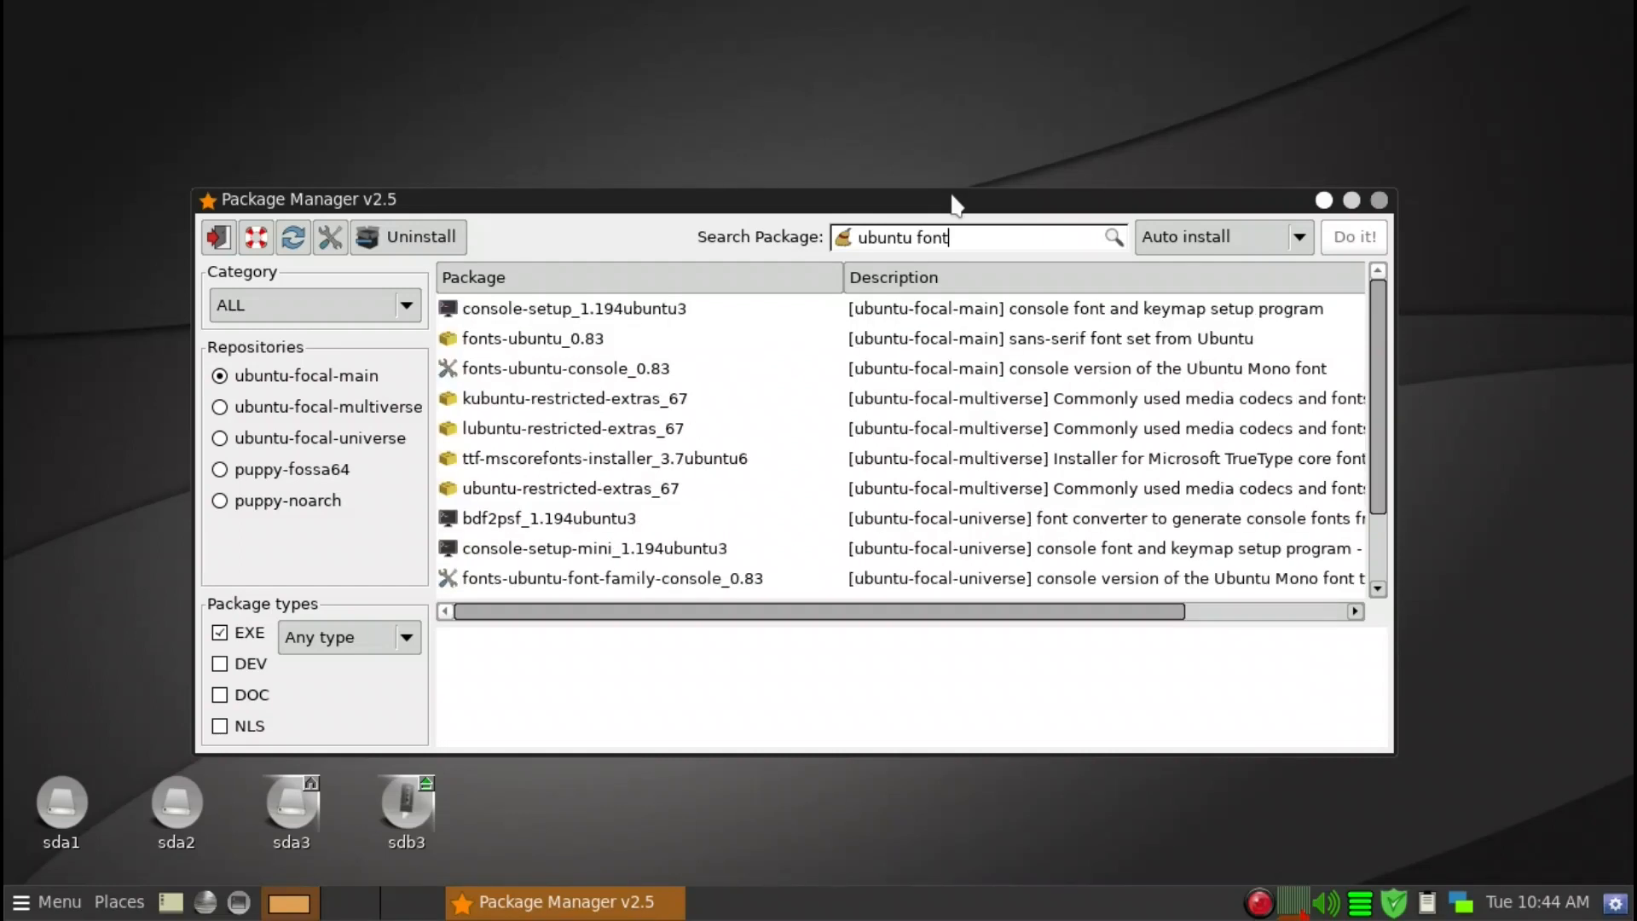
{"action": "left_click", "coordinate": [516, 339]}
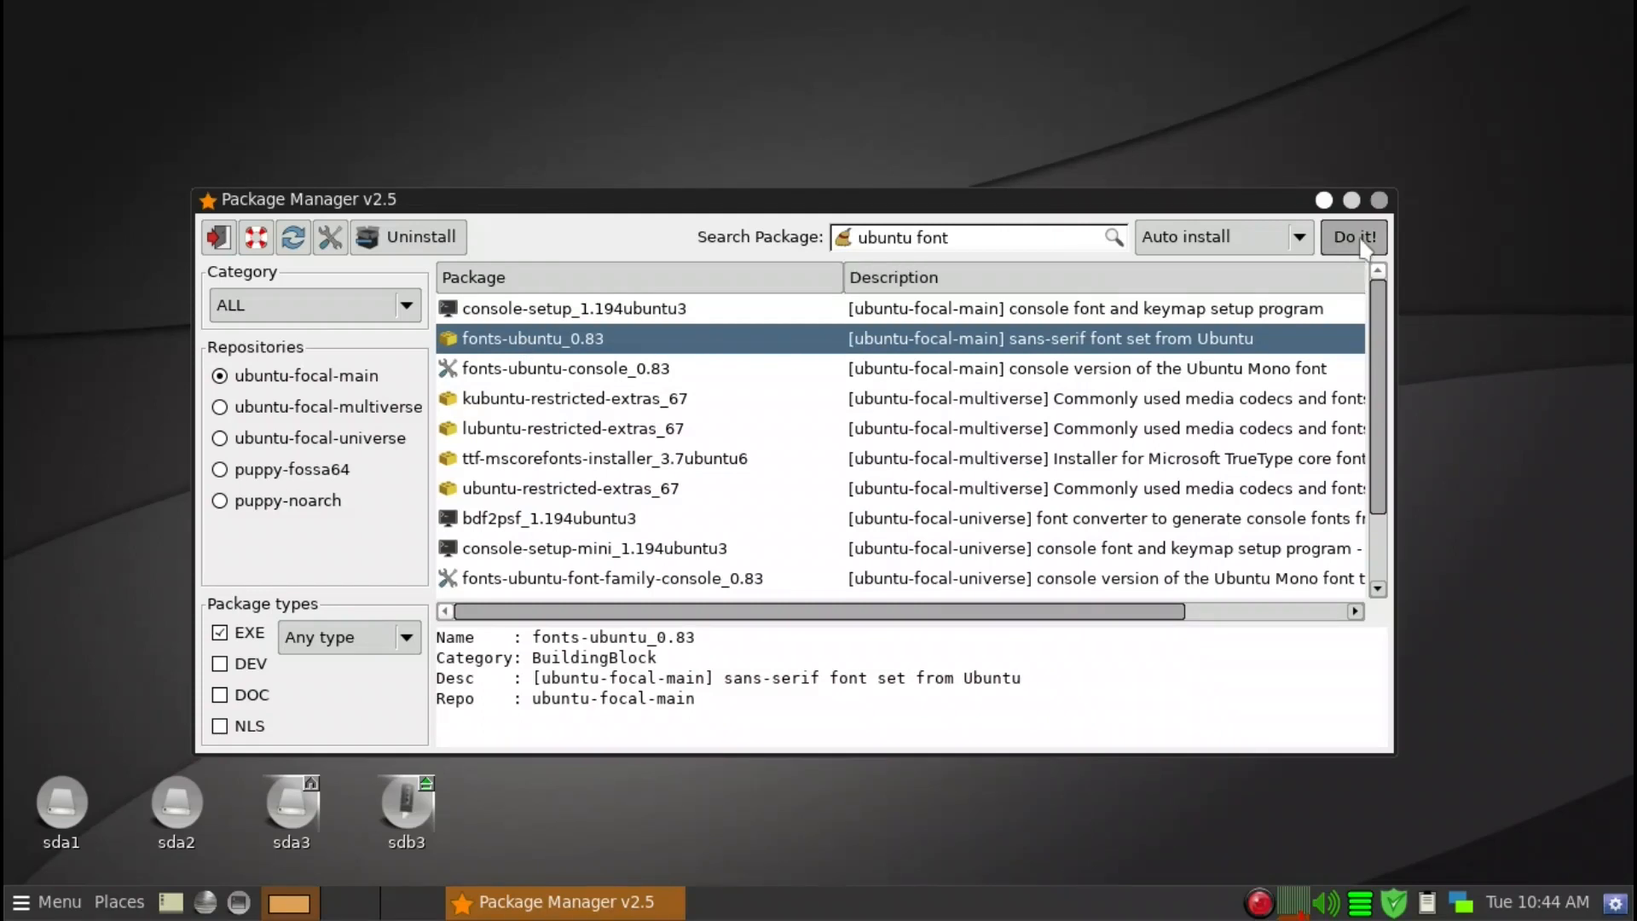
{"action": "left_click", "coordinate": [1361, 247]}
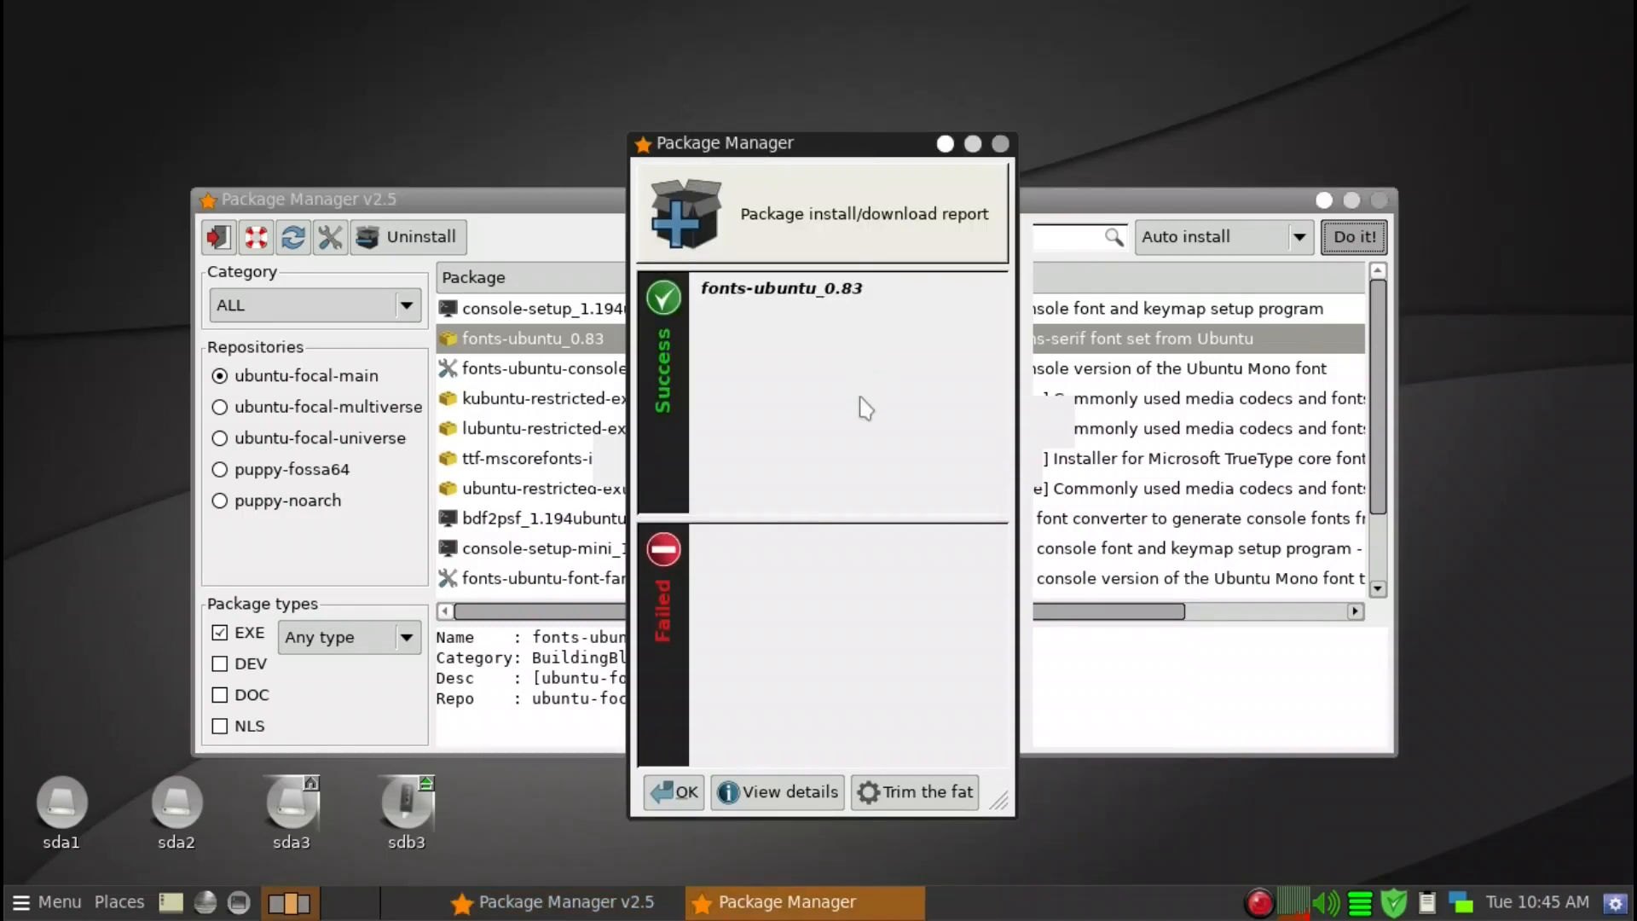
{"action": "left_click", "coordinate": [682, 793]}
{"action": "left_click", "coordinate": [687, 797]}
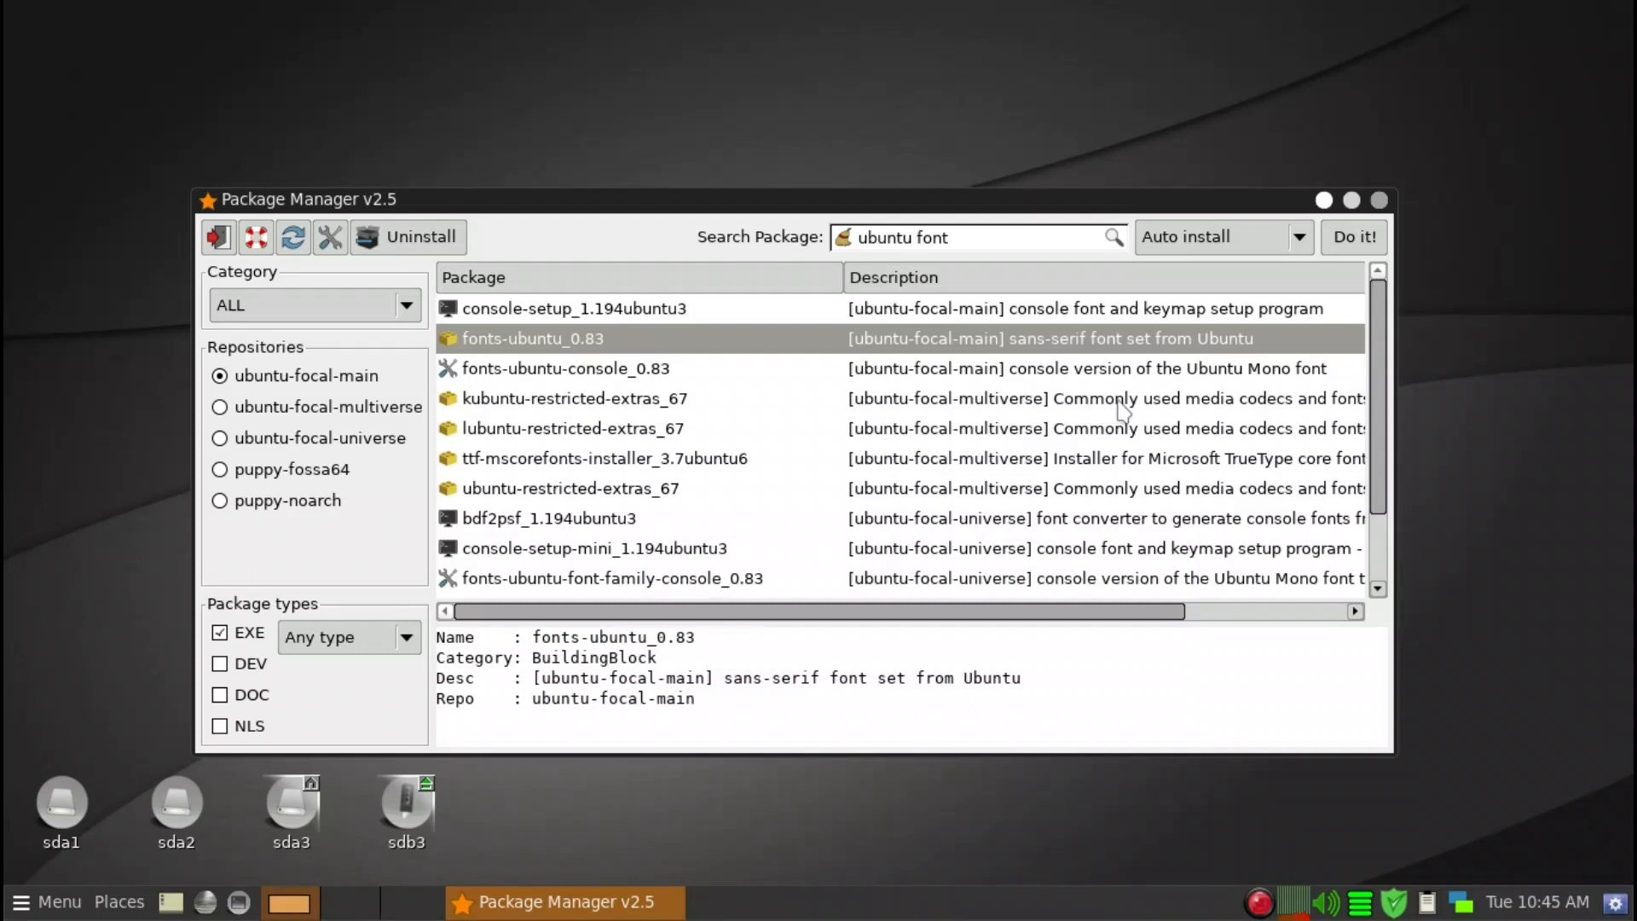
- Search the packages for "korean font", install fonts-baekmuk_2.2-13 and dismiss the install report
{"action": "double_click", "coordinate": [909, 234]}
{"action": "type", "text": "korean"}
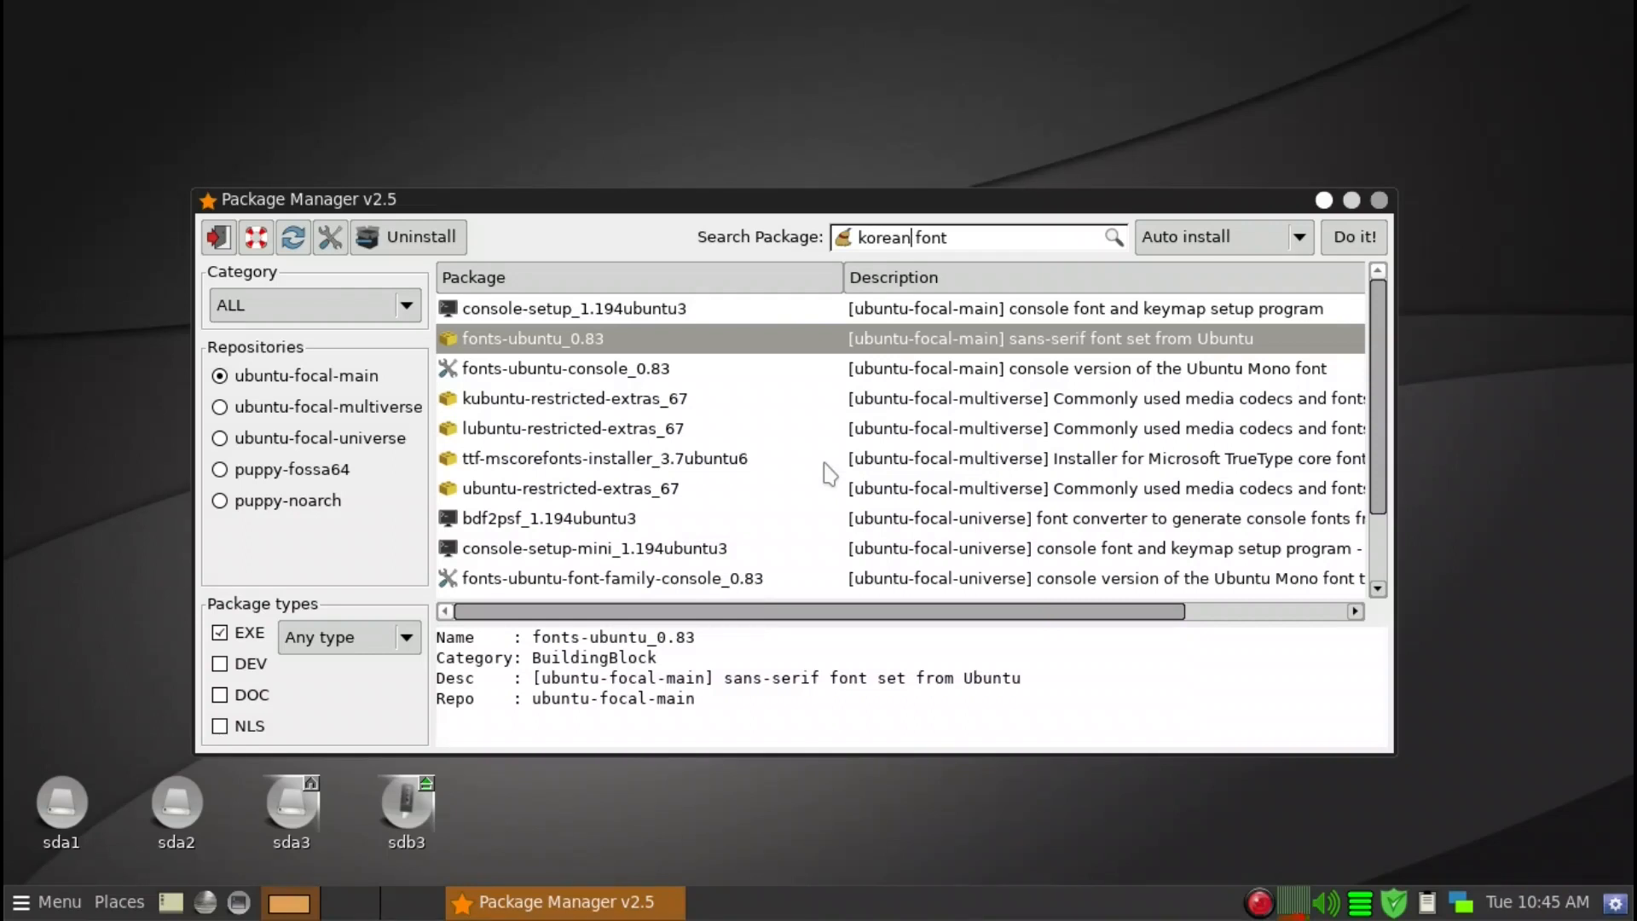
{"action": "key", "text": "Return"}
{"action": "left_click", "coordinate": [594, 312]}
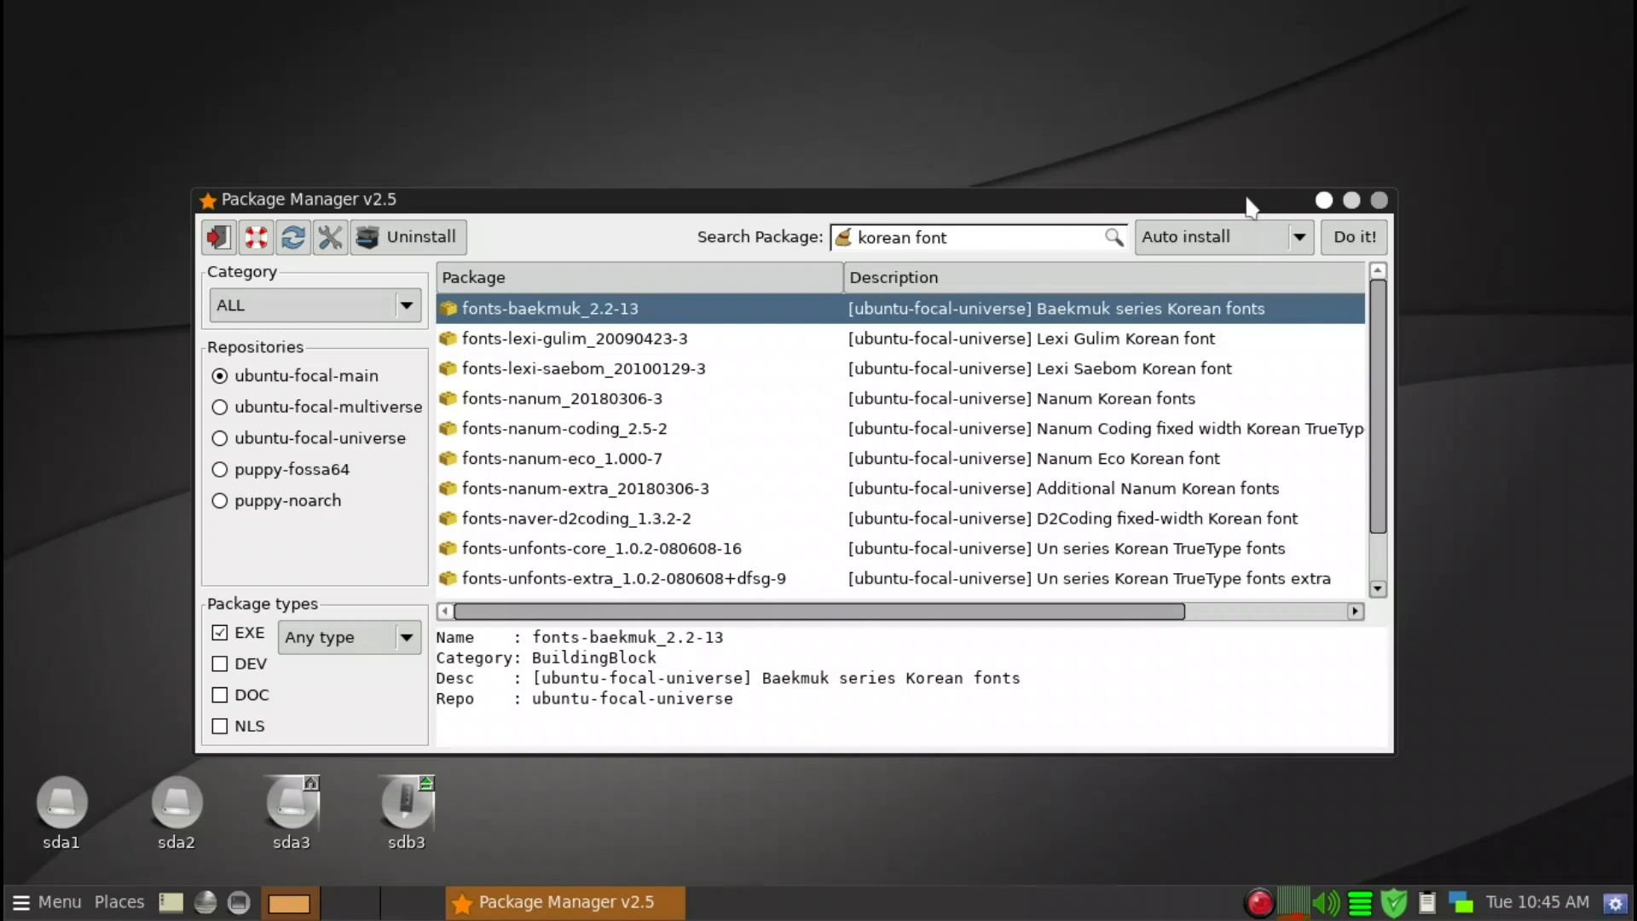
{"action": "left_click_drag", "start_coordinate": [1251, 207], "coordinate": [1256, 172]}
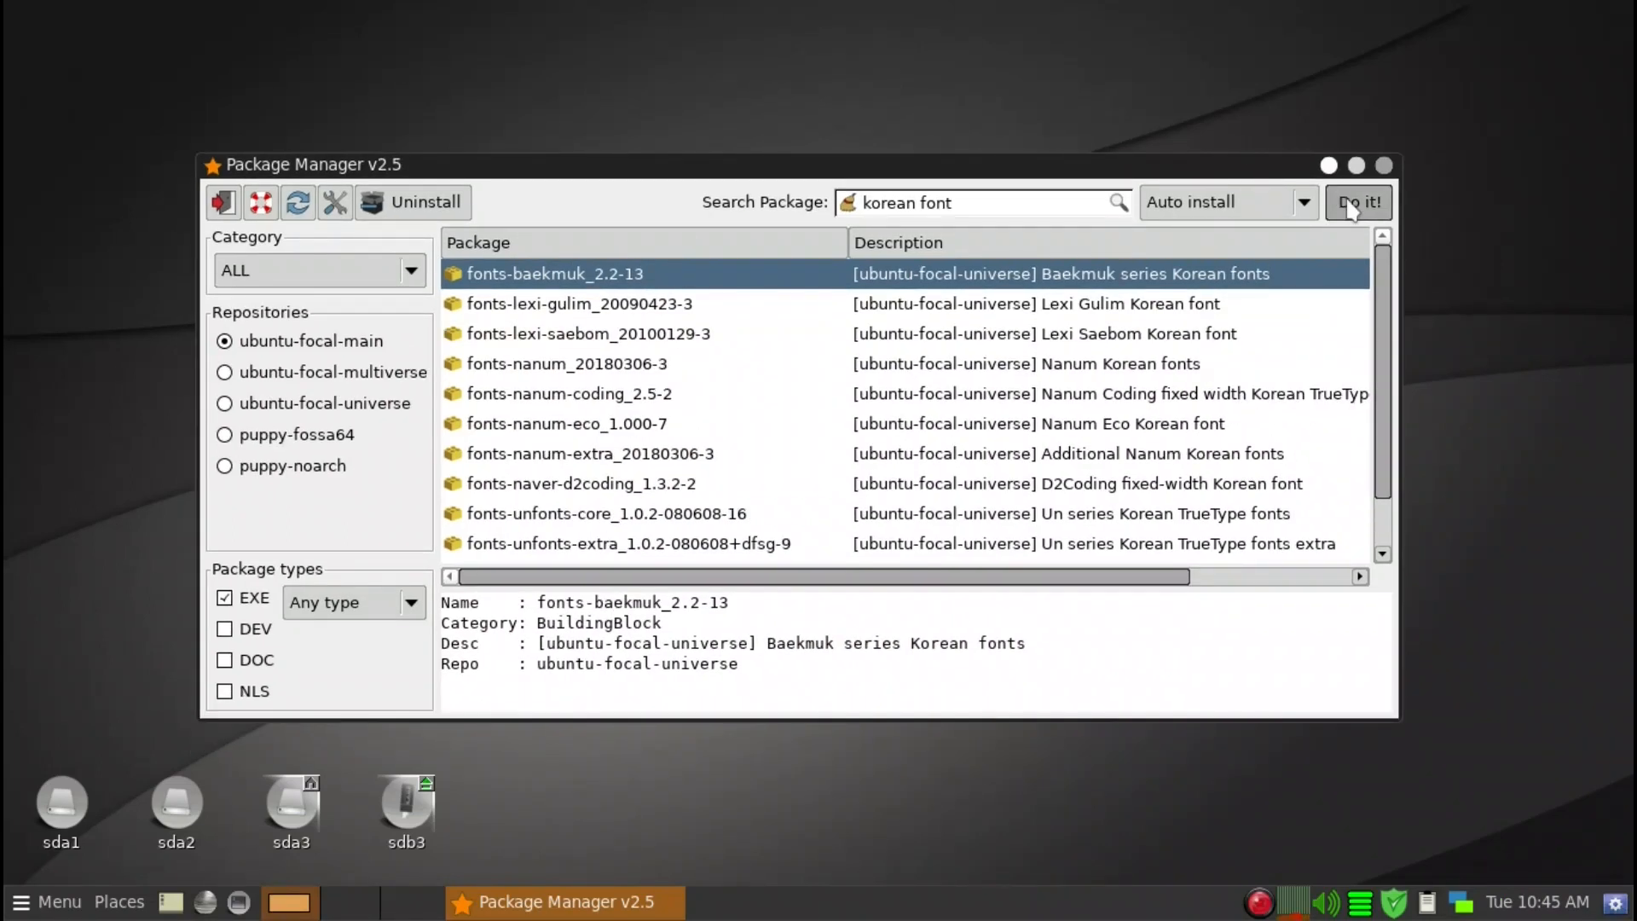
{"action": "left_click", "coordinate": [1351, 207]}
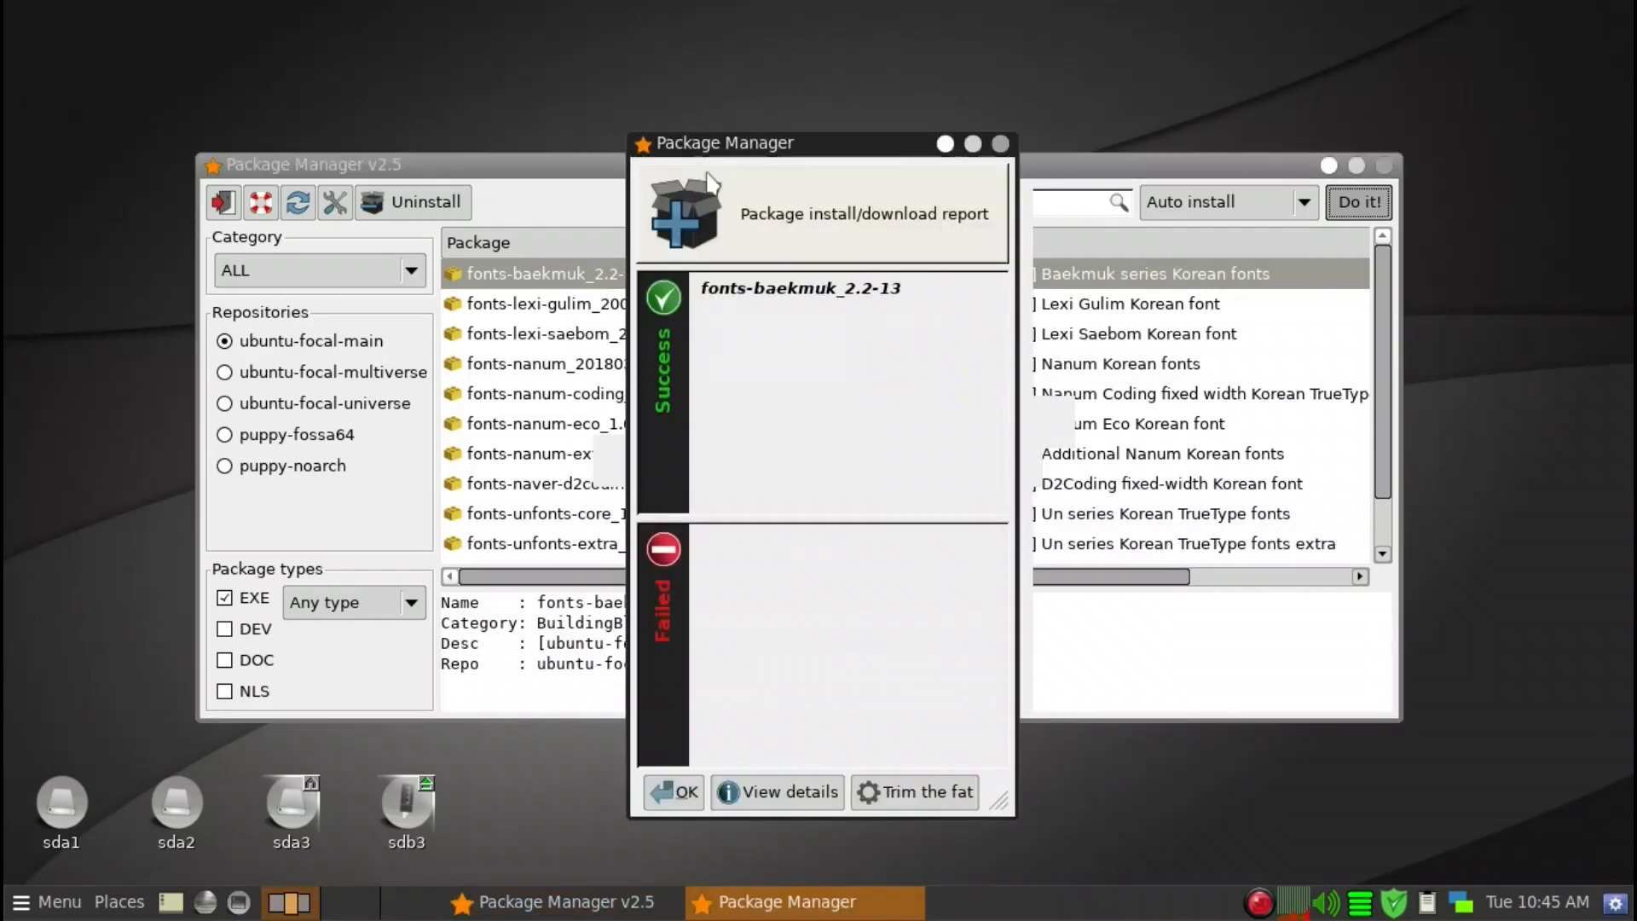
{"action": "left_click", "coordinate": [669, 789]}
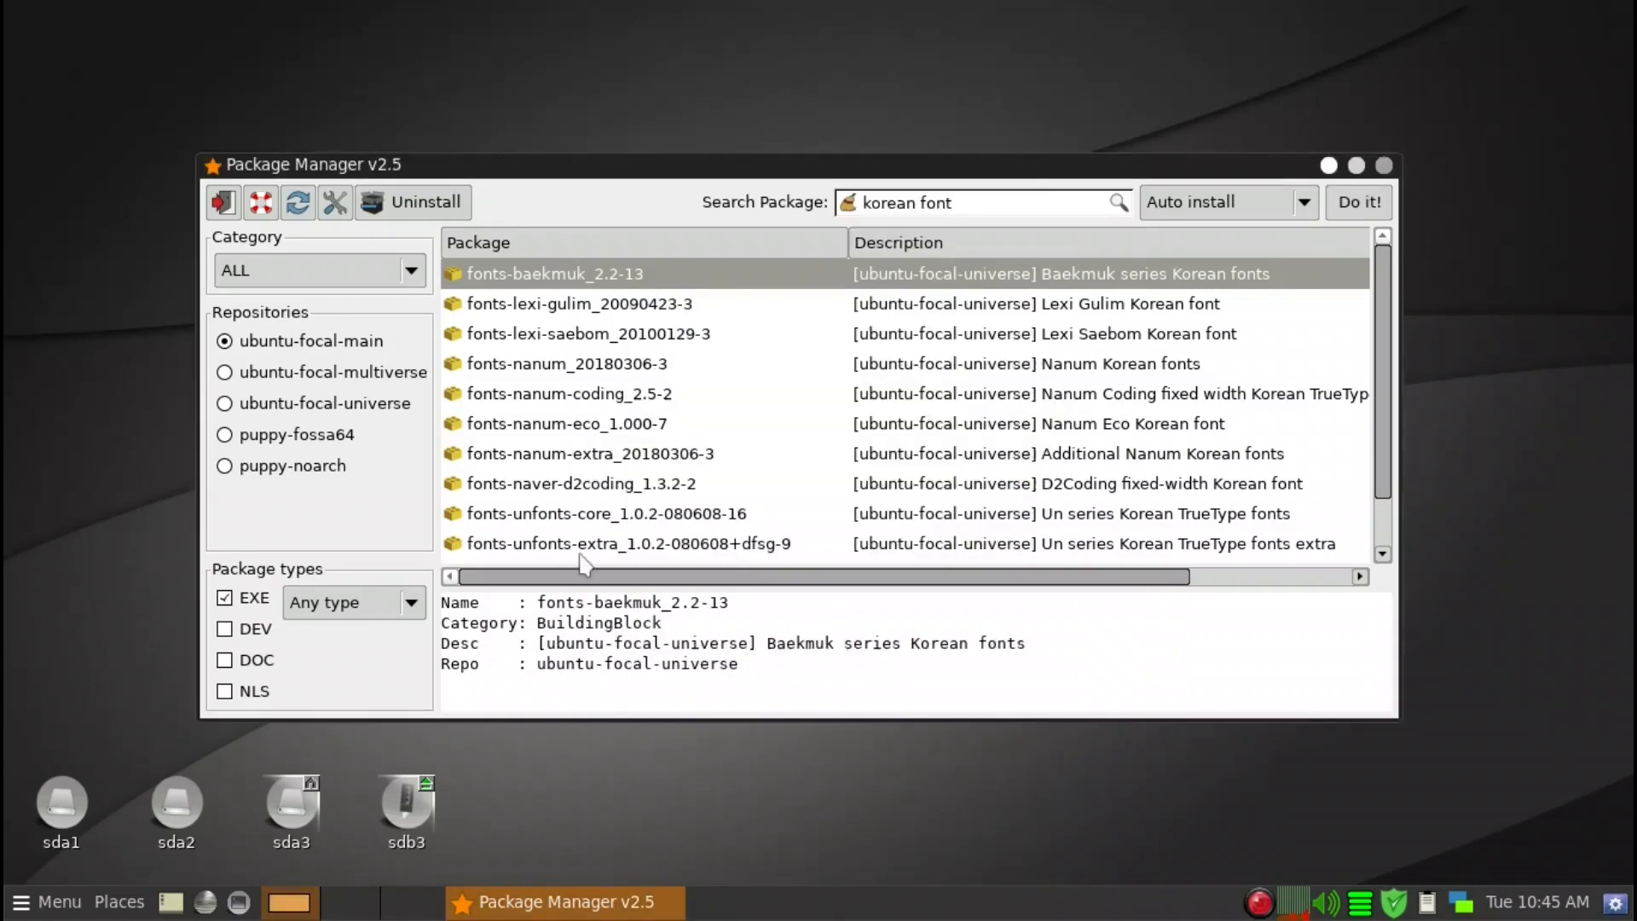
- Install the D2Coding fixed-width Korean font package fonts-naver-d2coding_1.3.2-2 and dismiss the install report
{"action": "left_click", "coordinate": [567, 484]}
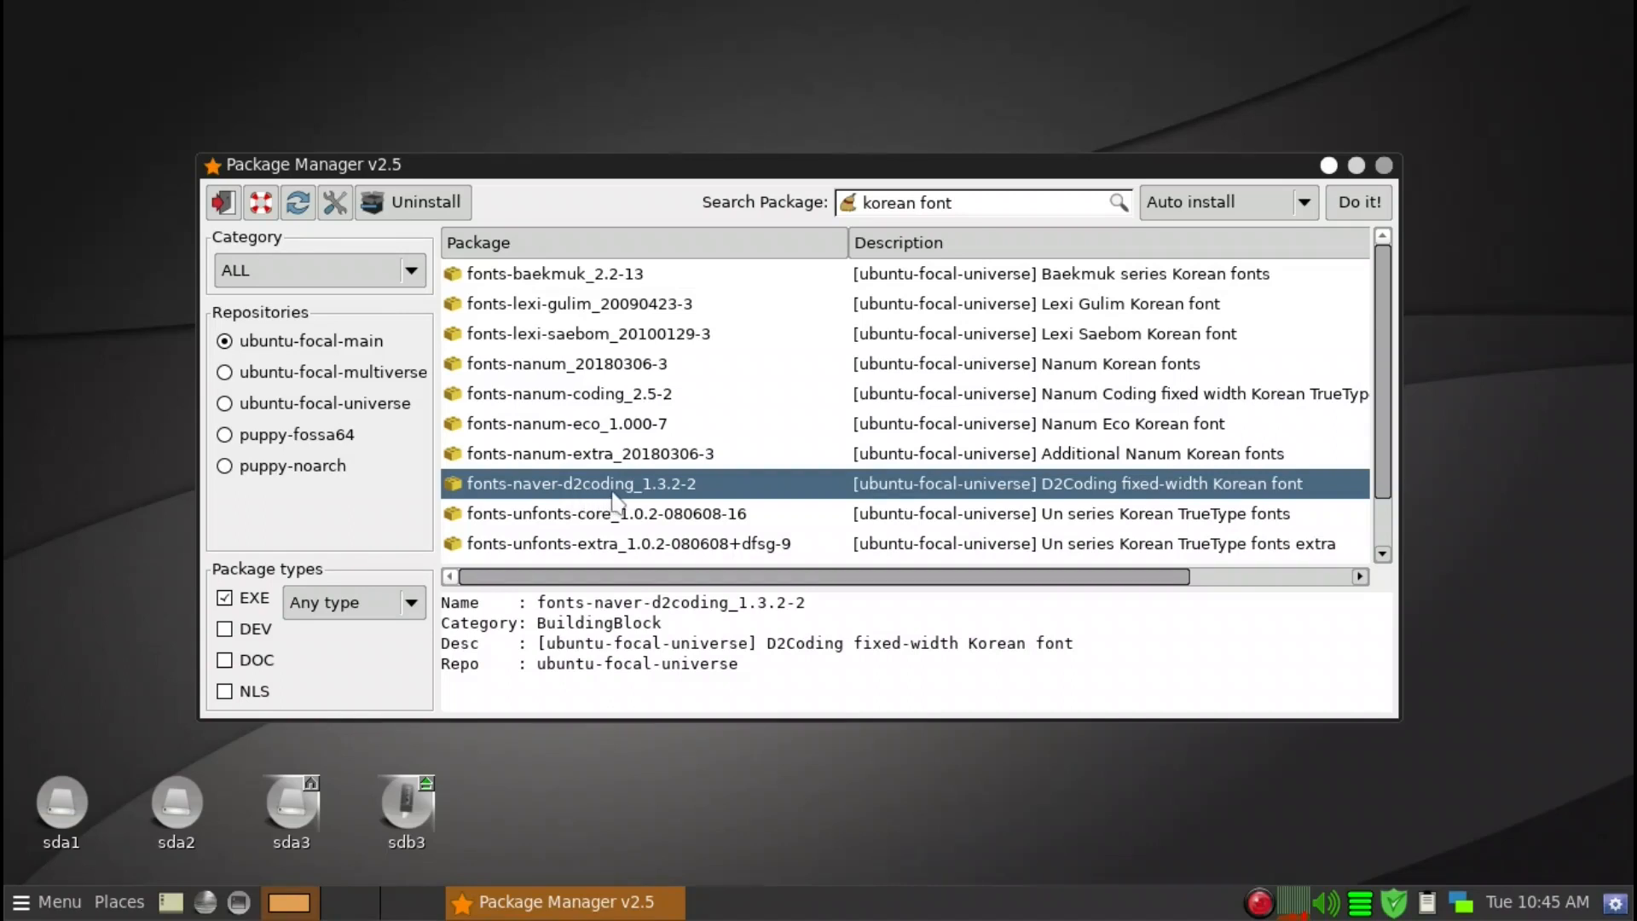
{"action": "left_click", "coordinate": [1373, 201]}
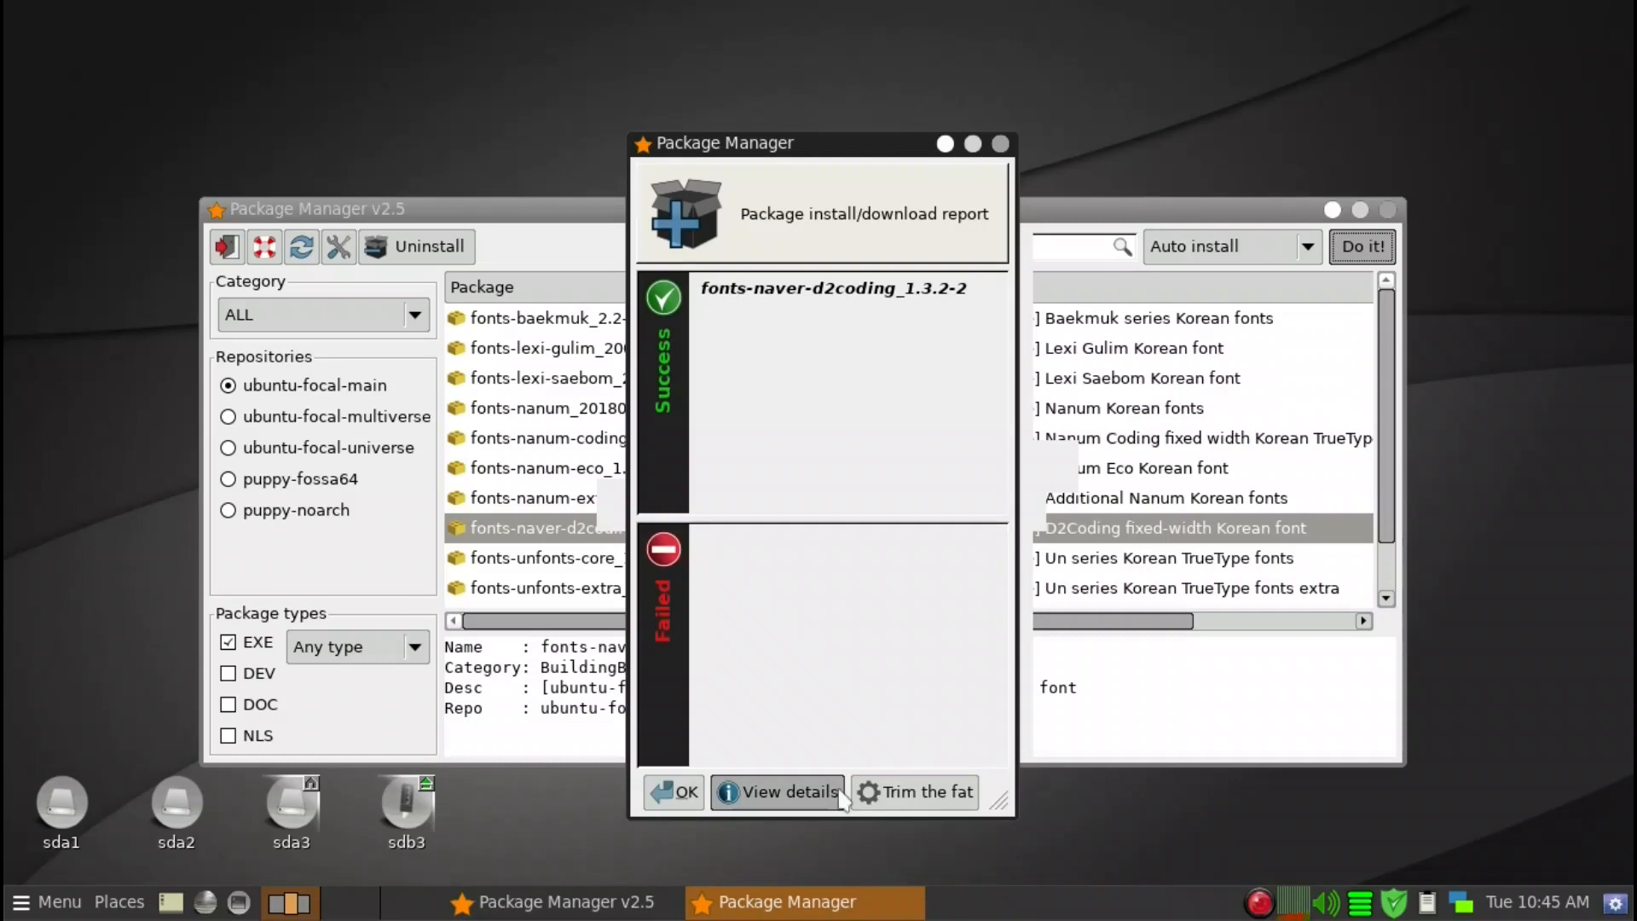
{"action": "left_click", "coordinate": [701, 793]}
- Install the Baekmuk bitmap Korean font package xfonts-baekmuk_2.2-9 and dismiss the install report
{"action": "scroll", "coordinate": [594, 601], "scroll_direction": "down", "scroll_amount": 1}
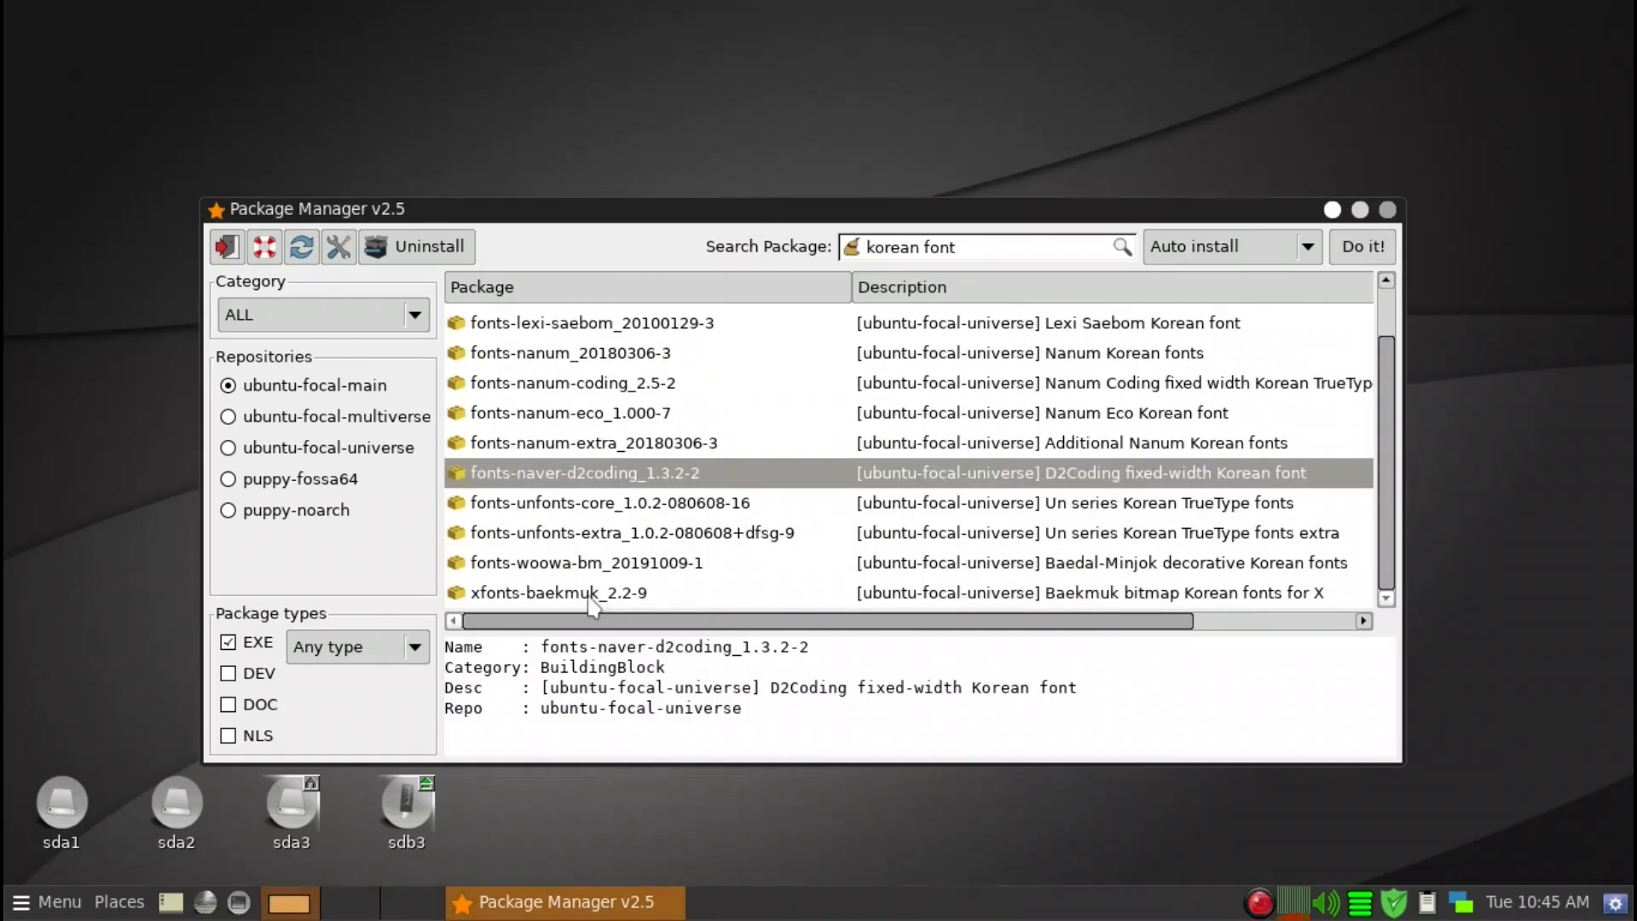
{"action": "left_click", "coordinate": [590, 594]}
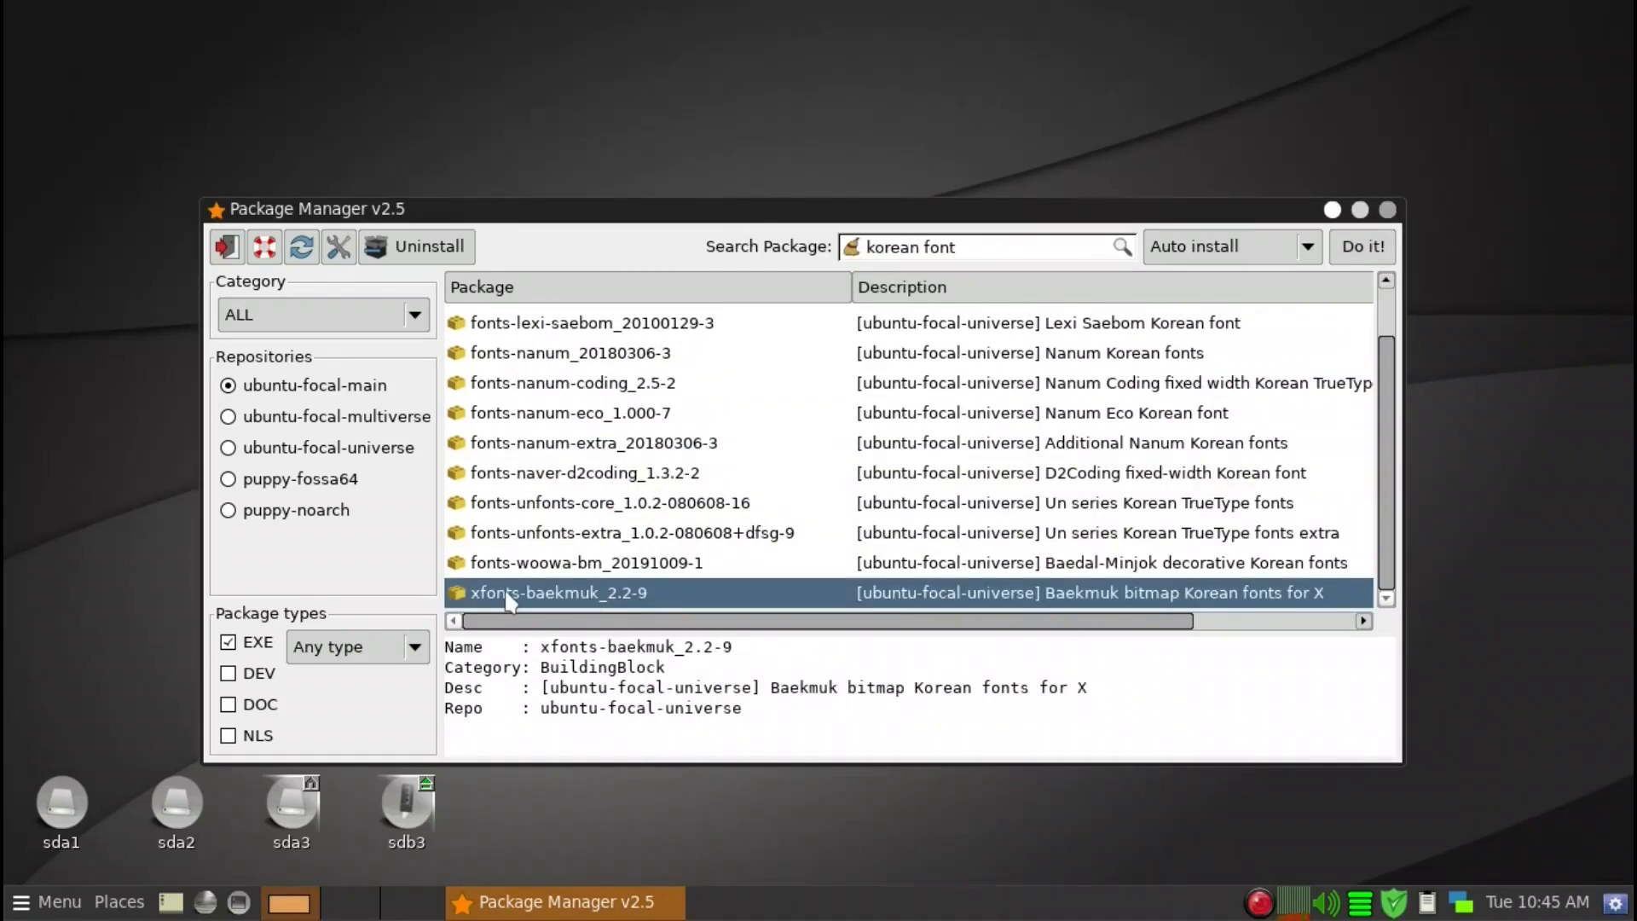
{"action": "left_click", "coordinate": [1356, 252]}
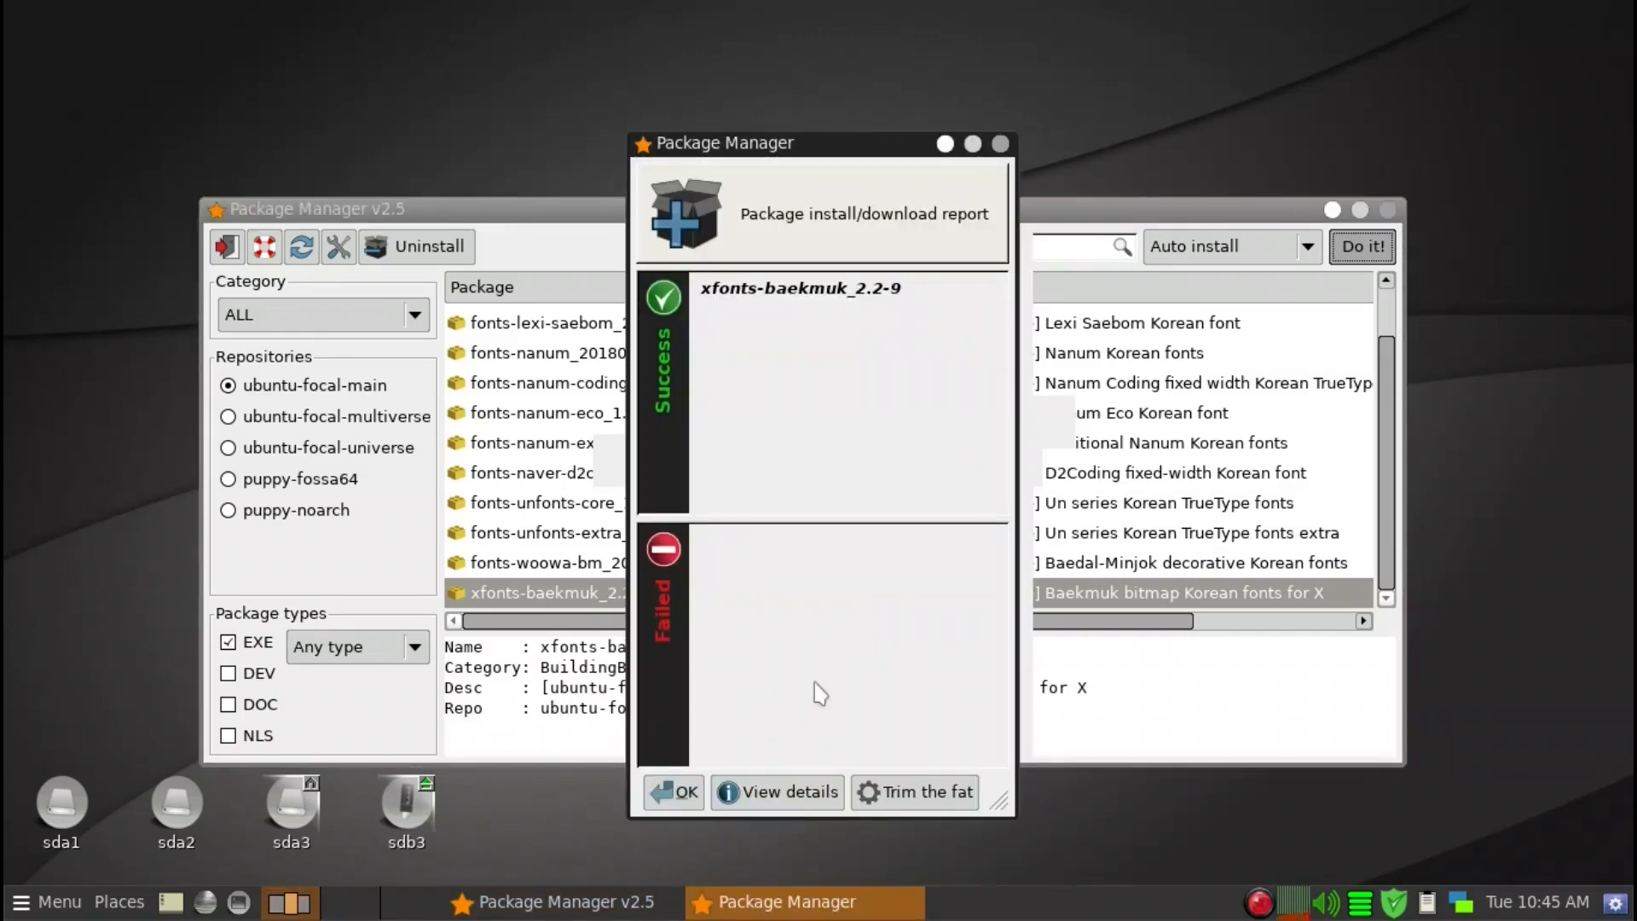
{"action": "left_click", "coordinate": [675, 792]}
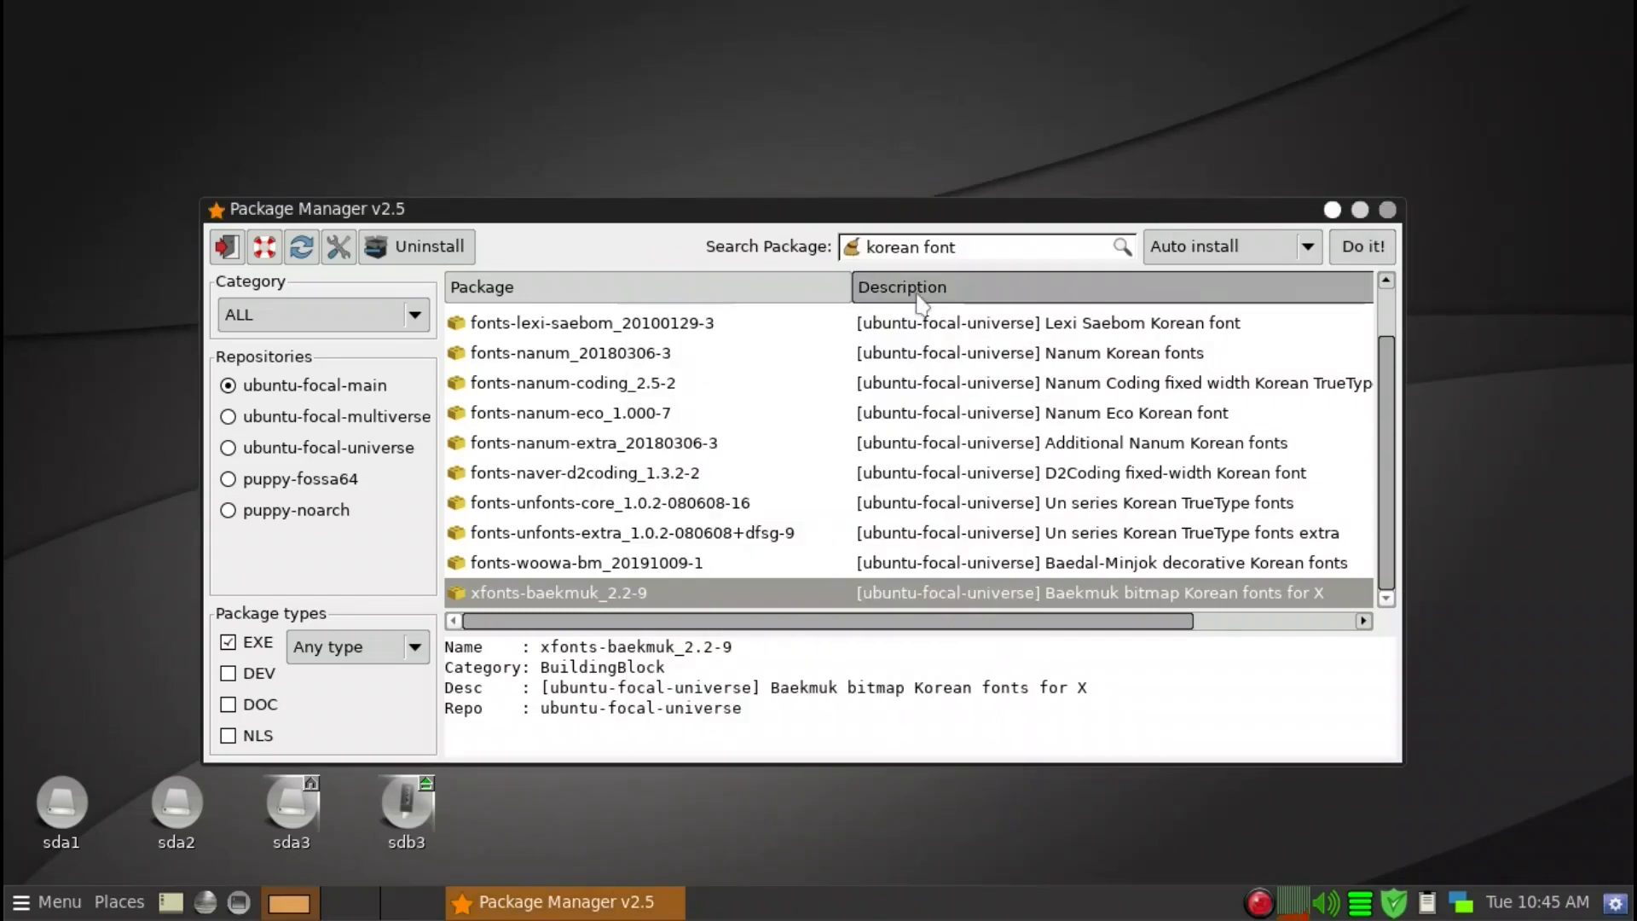
- Search the packages for "cjk font" and install fonts-wqy-microhei_0.2.0-beta-3
{"action": "double_click", "coordinate": [900, 247]}
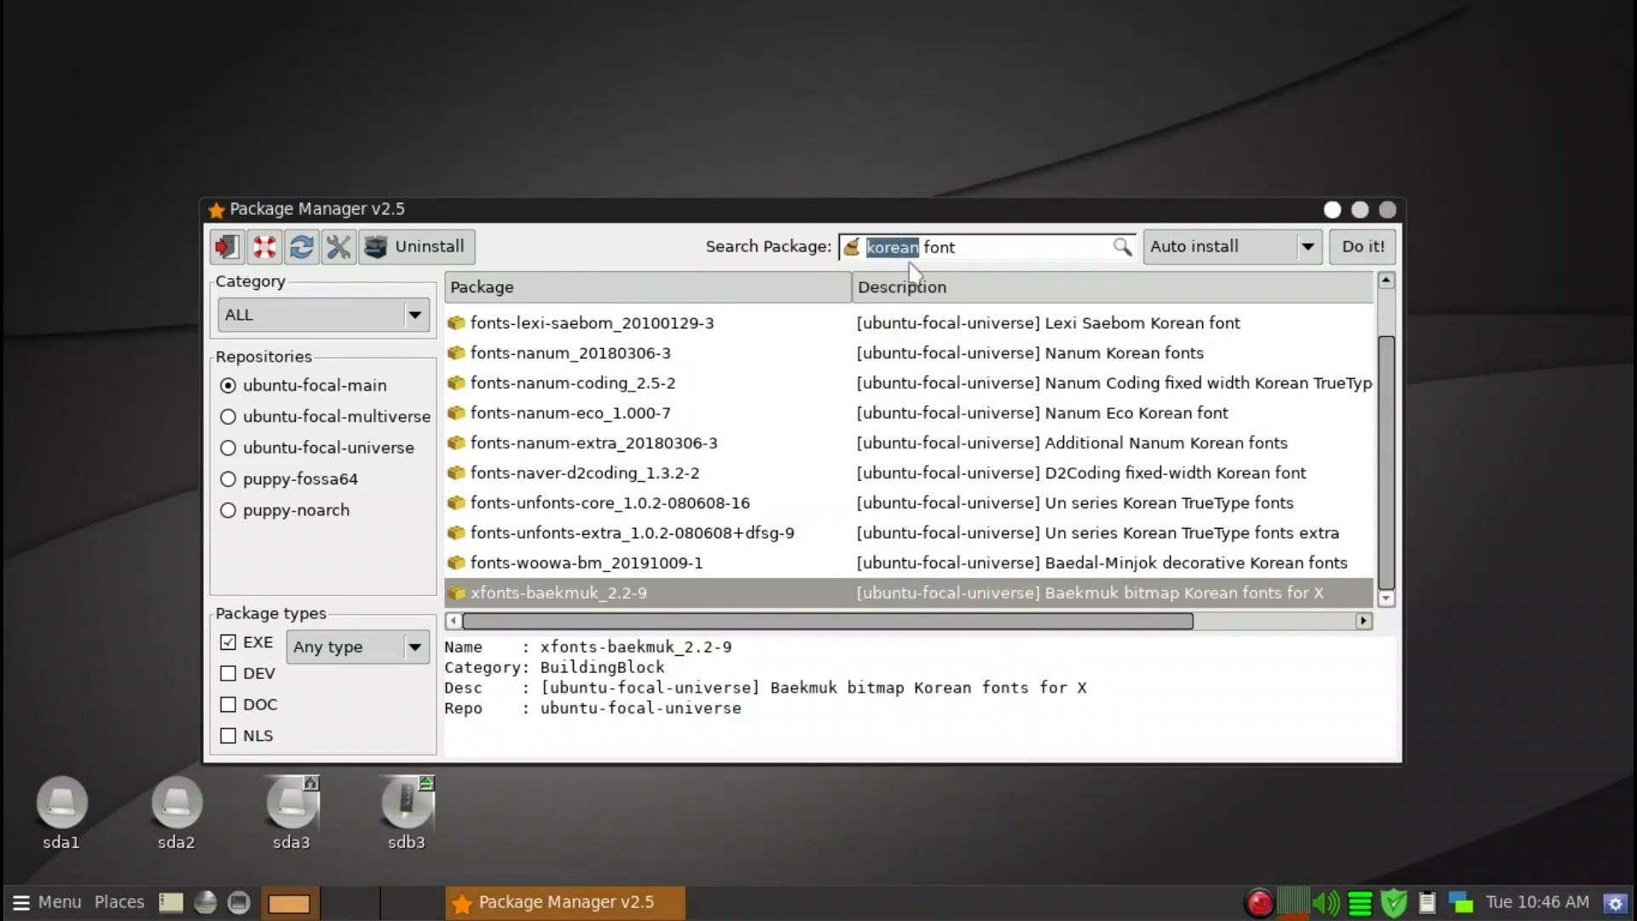
{"action": "type", "text": "cjk"}
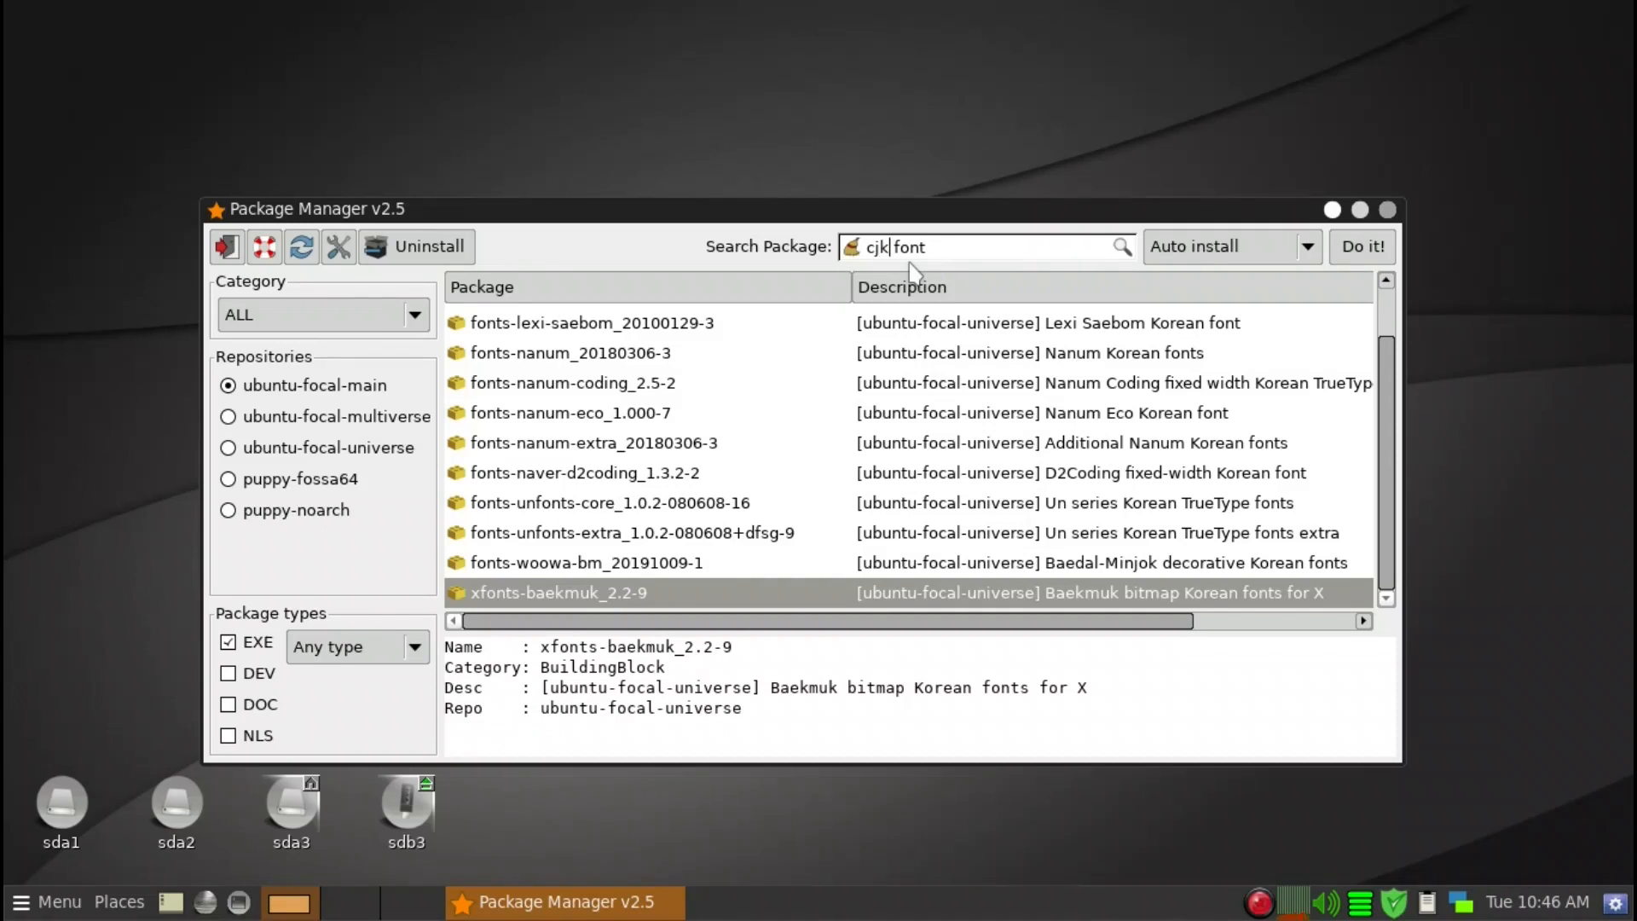
{"action": "key", "text": "Return"}
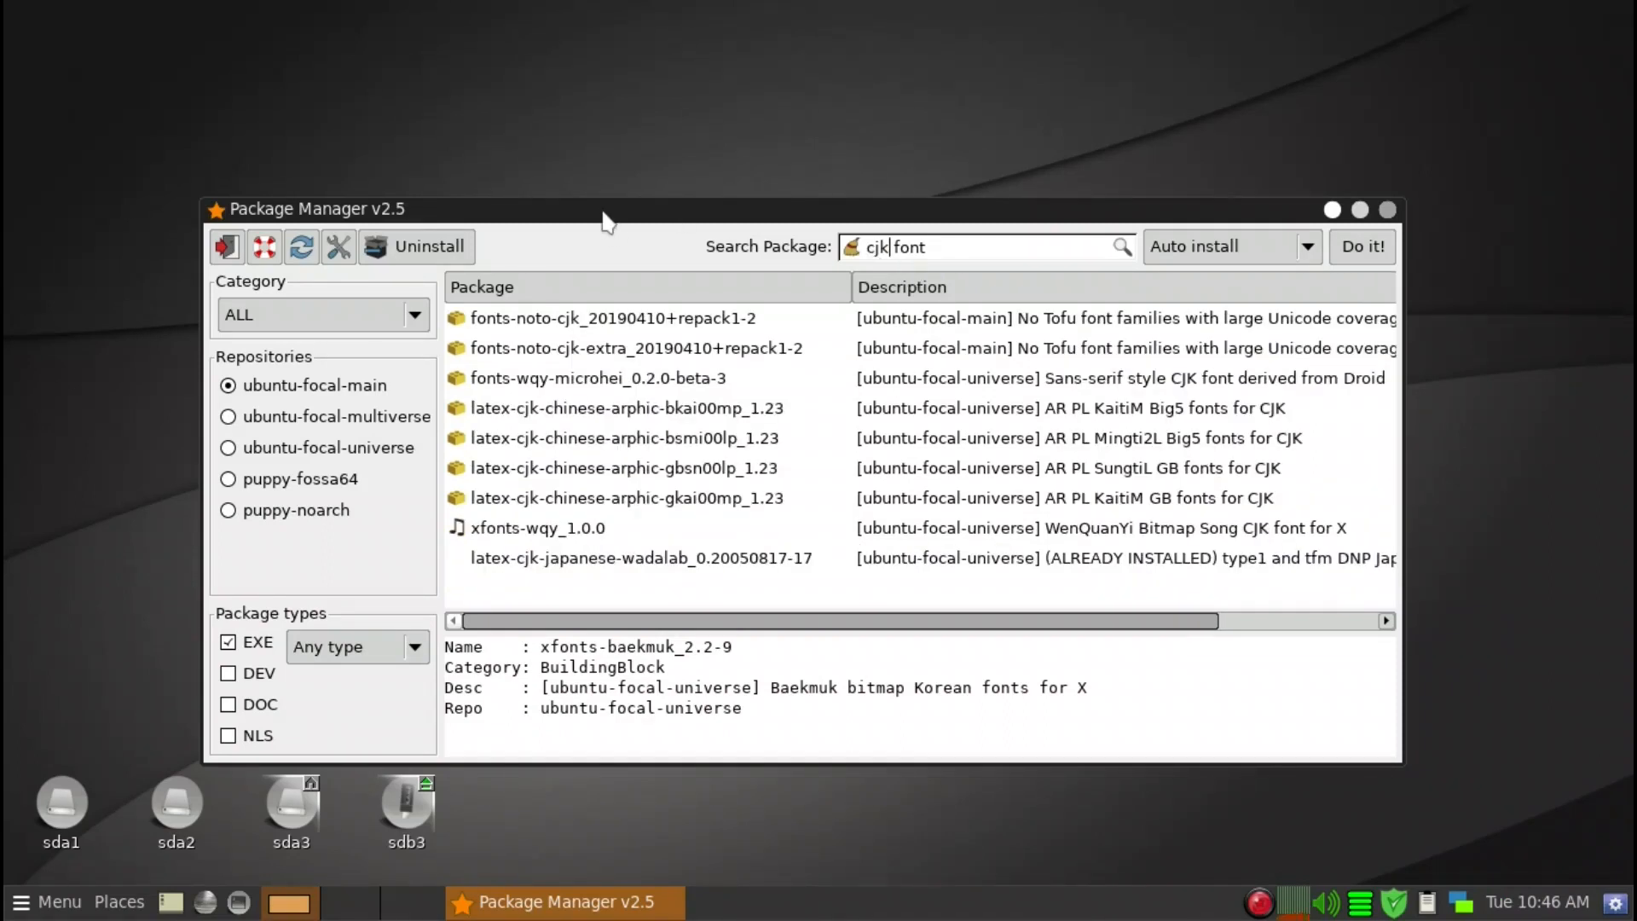
{"action": "left_click_drag", "start_coordinate": [603, 211], "coordinate": [610, 152]}
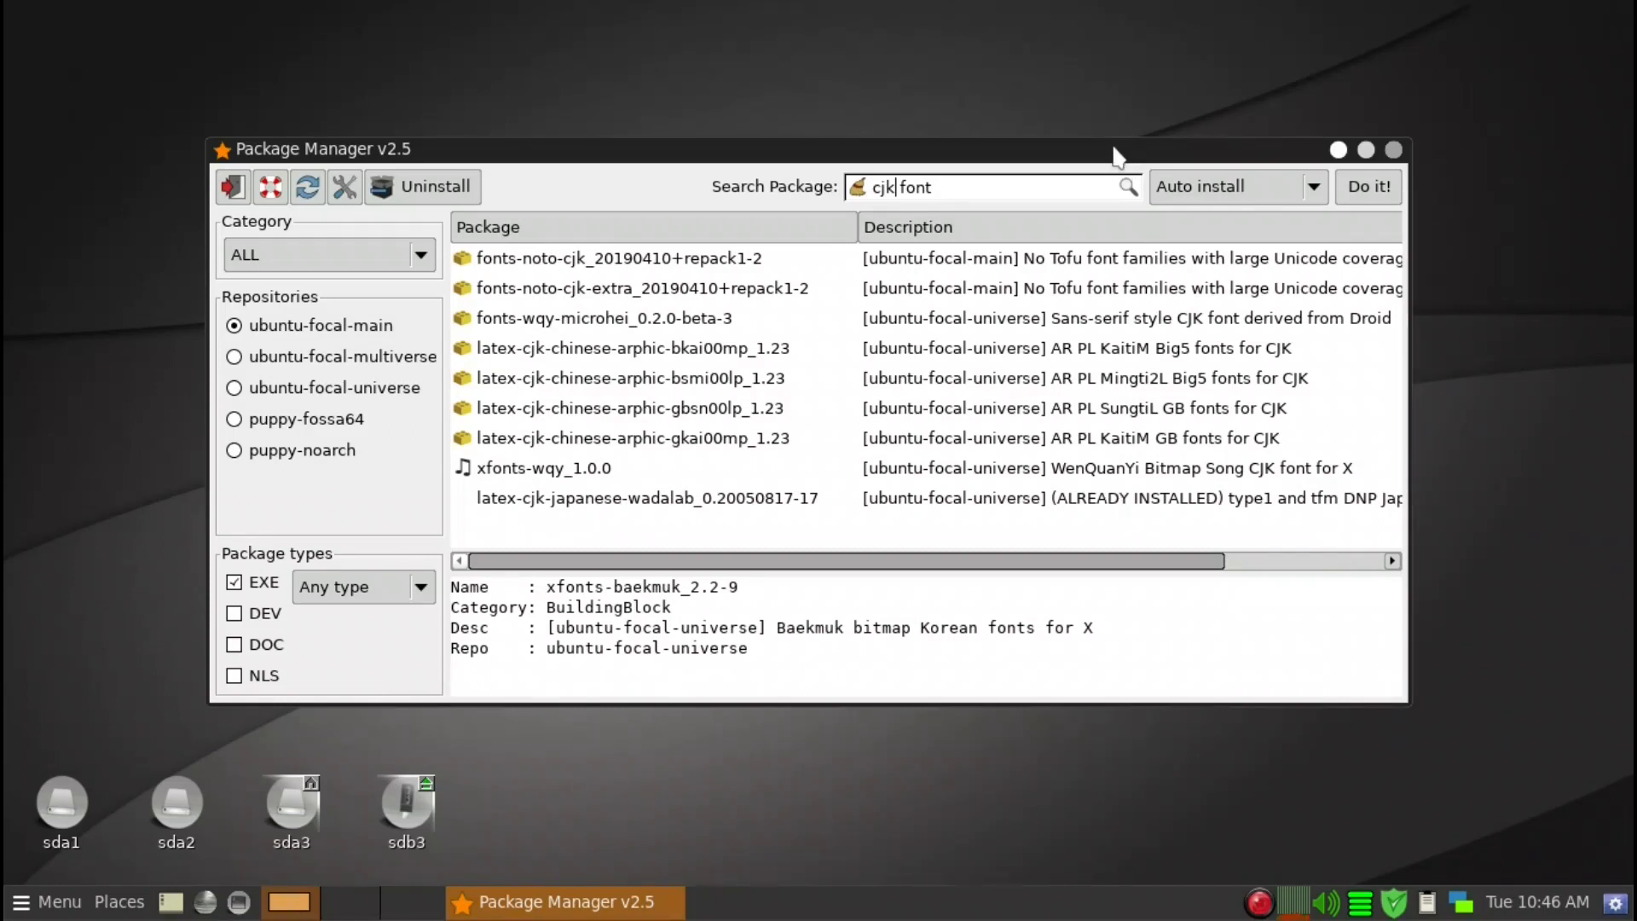
{"action": "left_click_drag", "start_coordinate": [1111, 150], "coordinate": [1088, 125]}
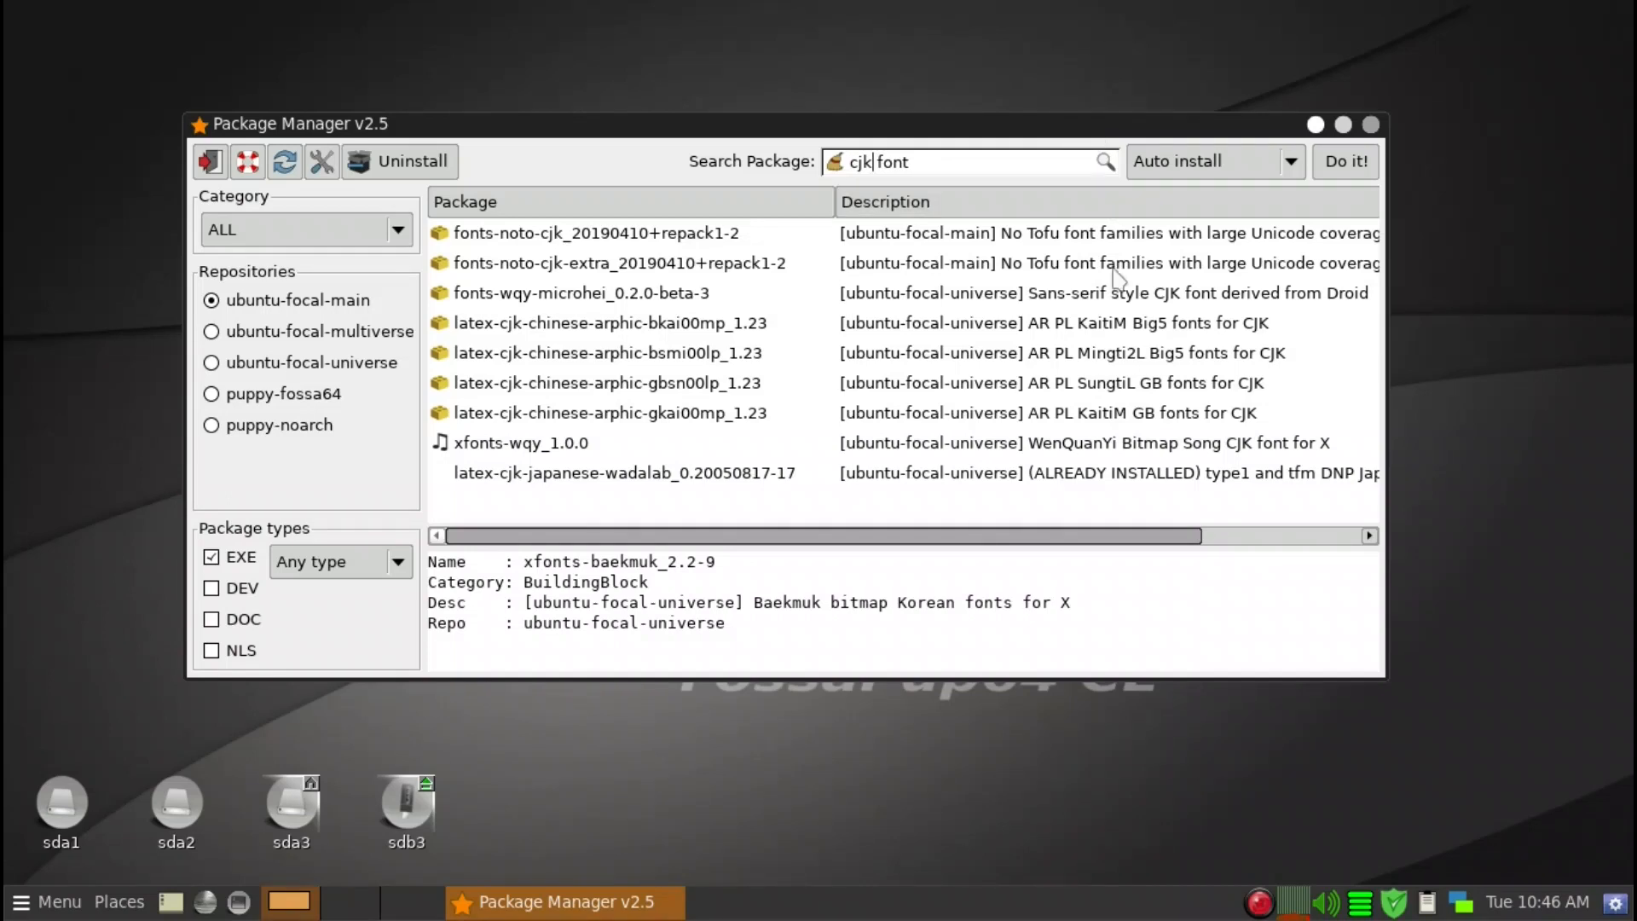
{"action": "left_click", "coordinate": [1076, 479]}
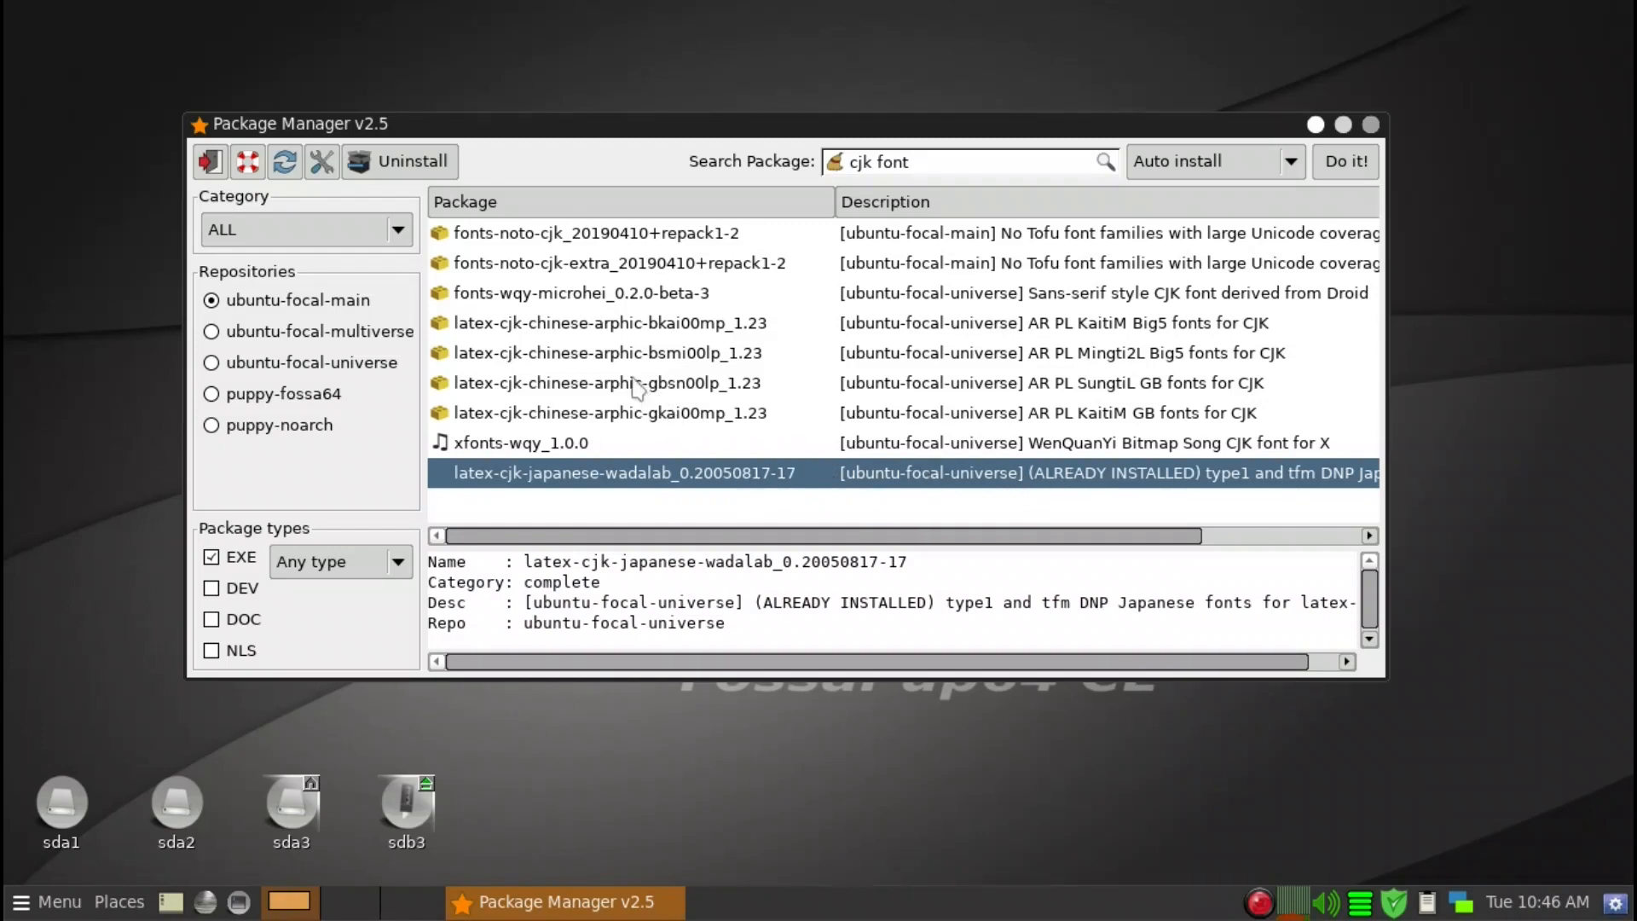
{"action": "left_click", "coordinate": [595, 300]}
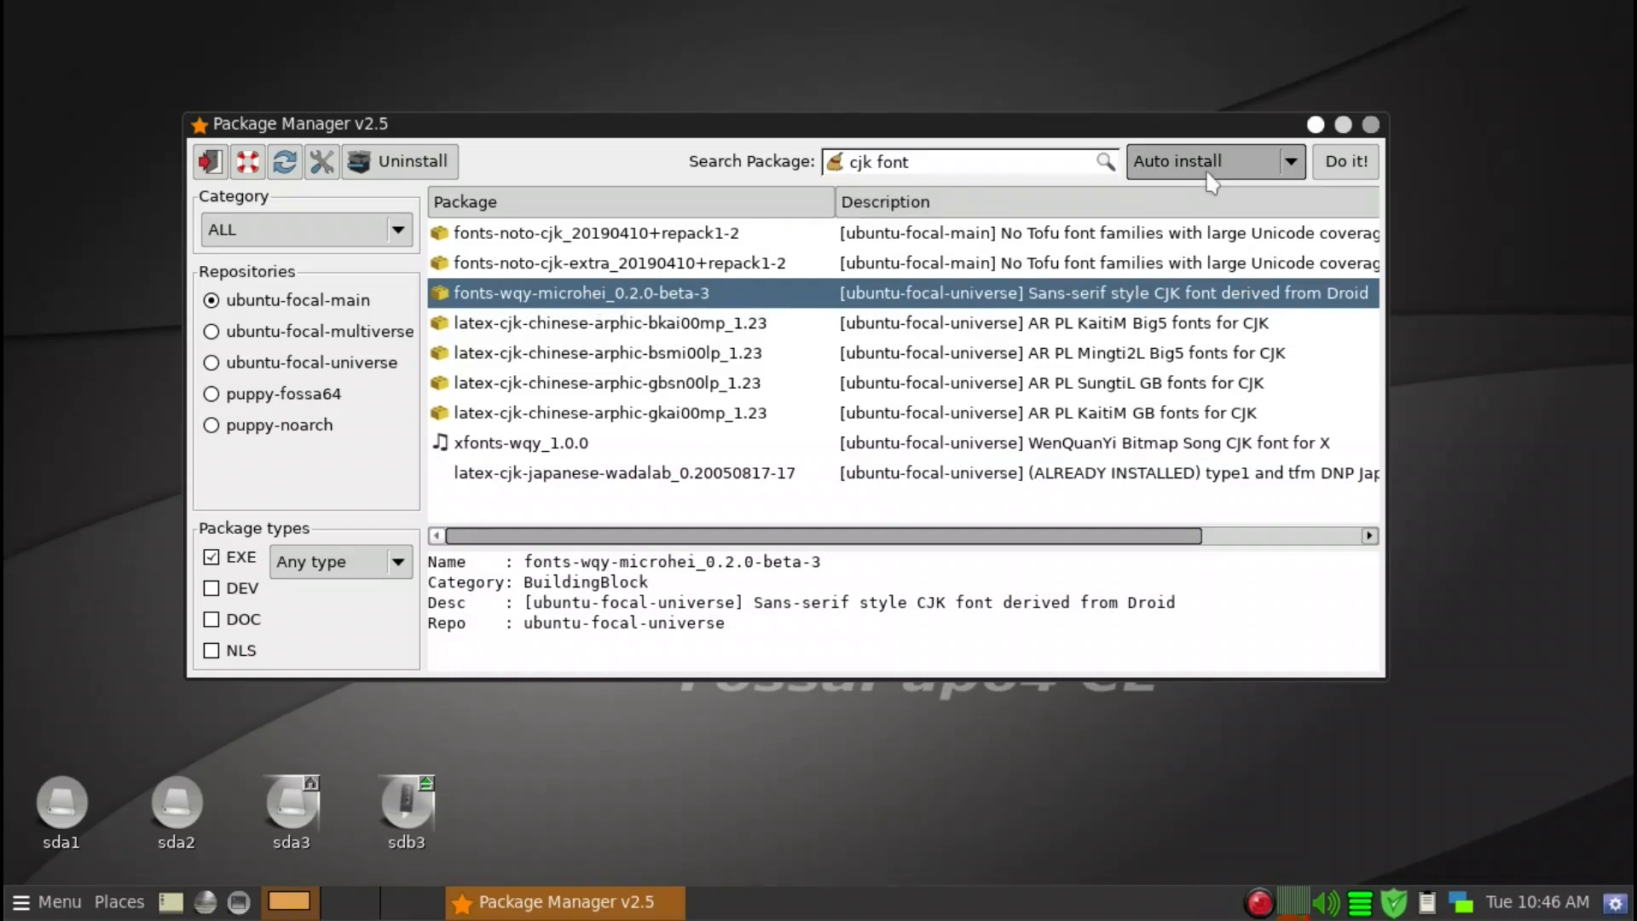
{"action": "left_click", "coordinate": [1347, 162]}
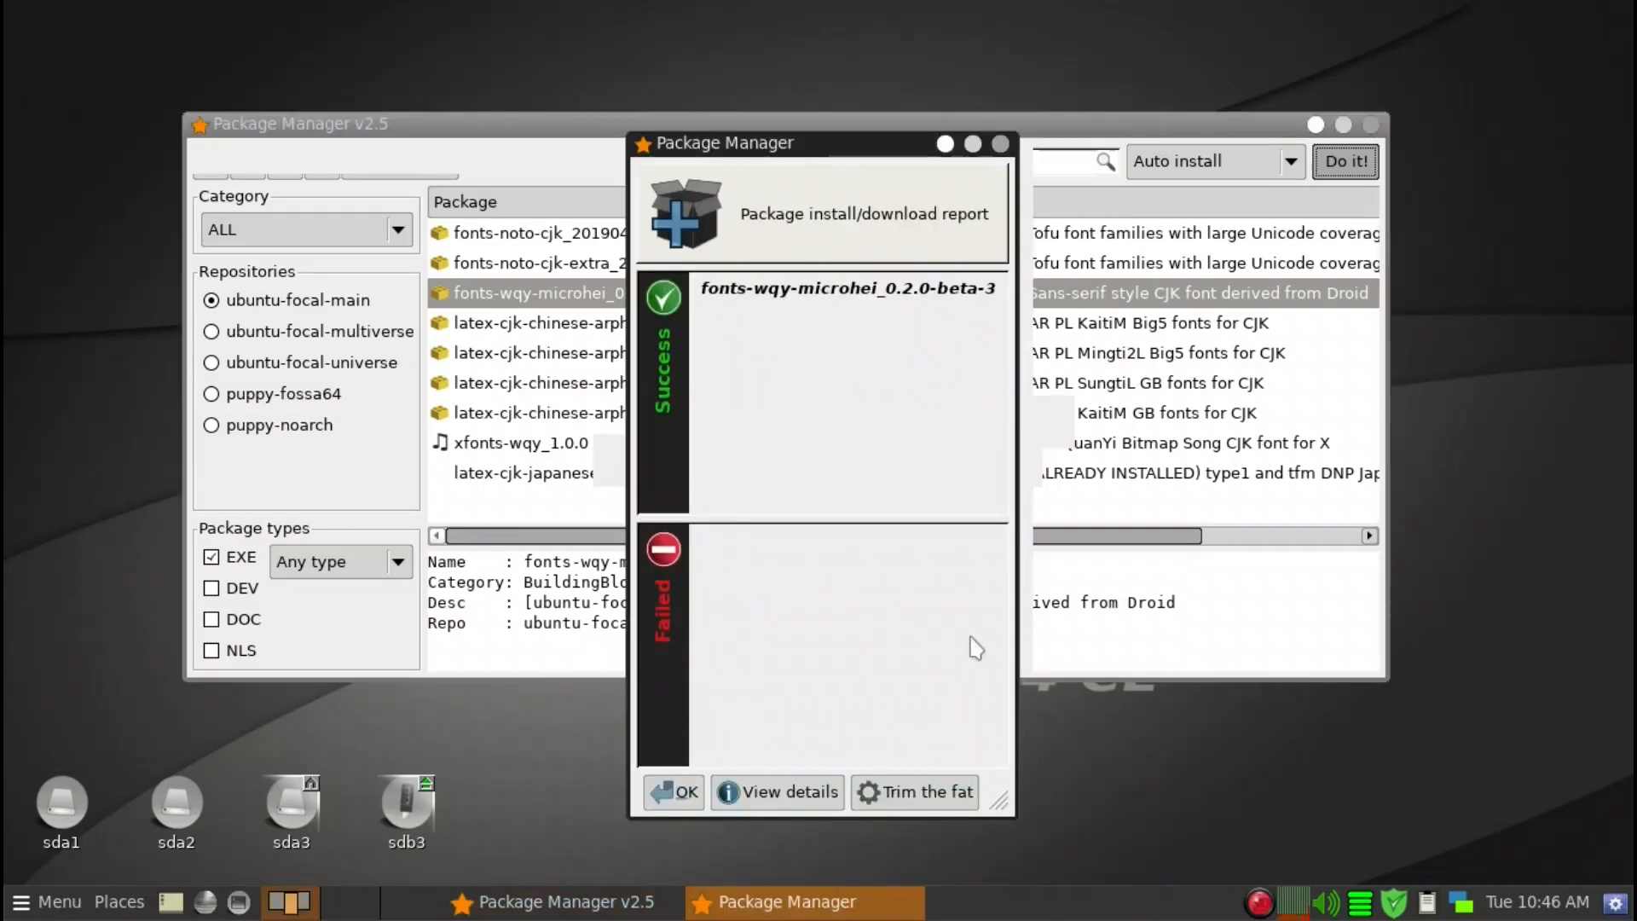
- Search the packages for "neofetch", install neofetch_7.0.0-1 and dismiss the install report
{"action": "left_click", "coordinate": [674, 792]}
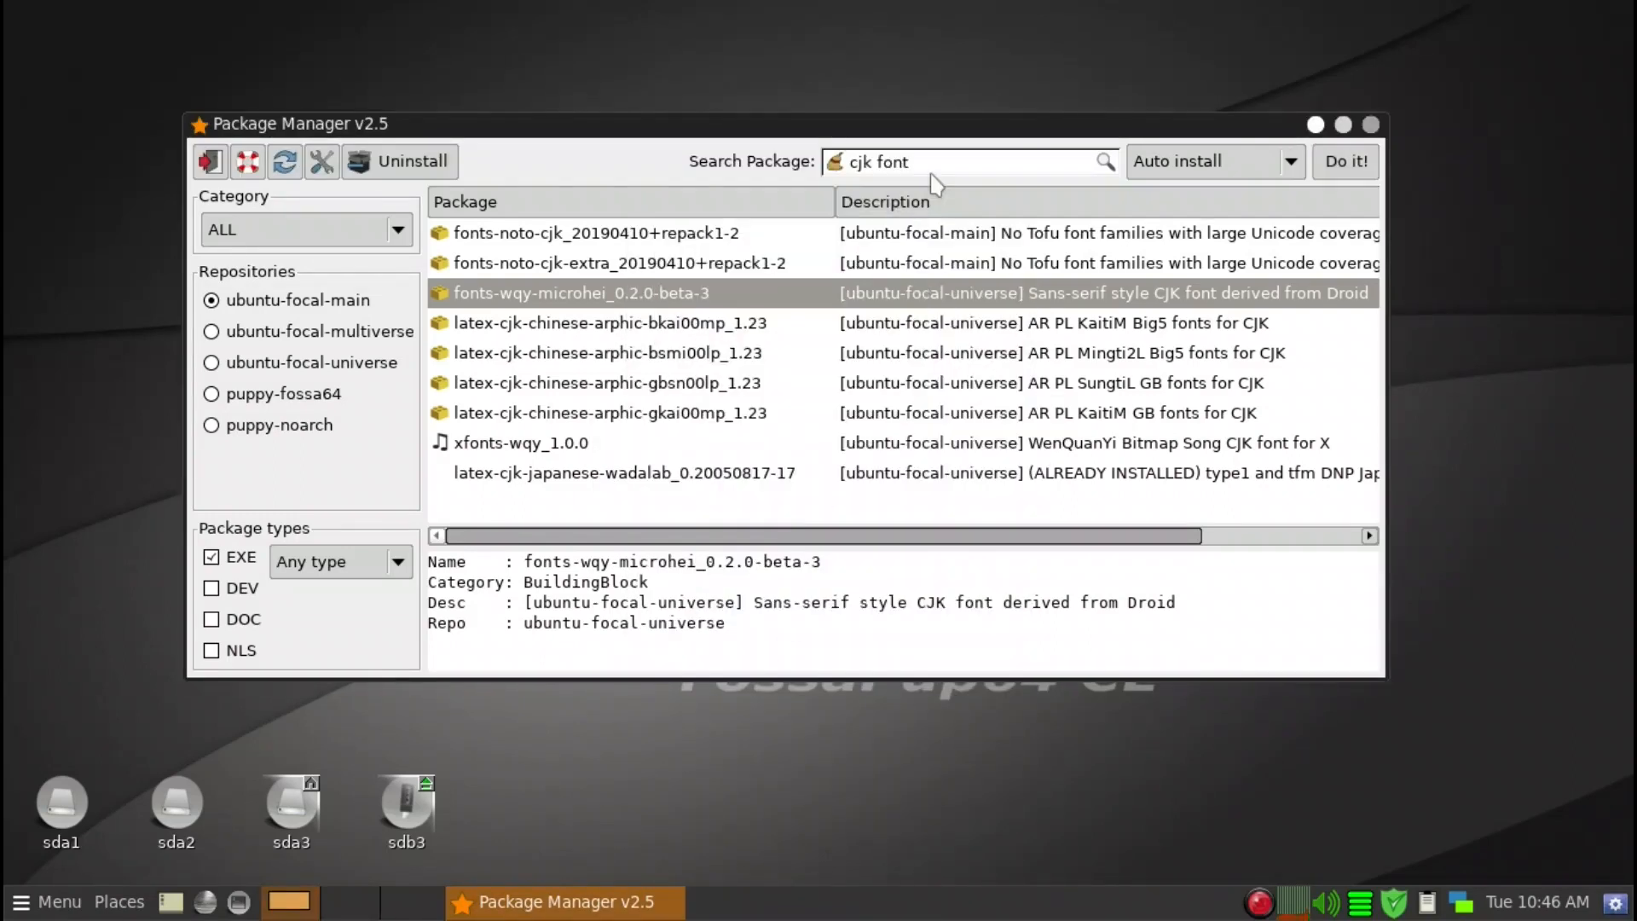
{"action": "left_click", "coordinate": [936, 162]}
{"action": "type", "text": "neofetch"}
{"action": "key", "text": "Return"}
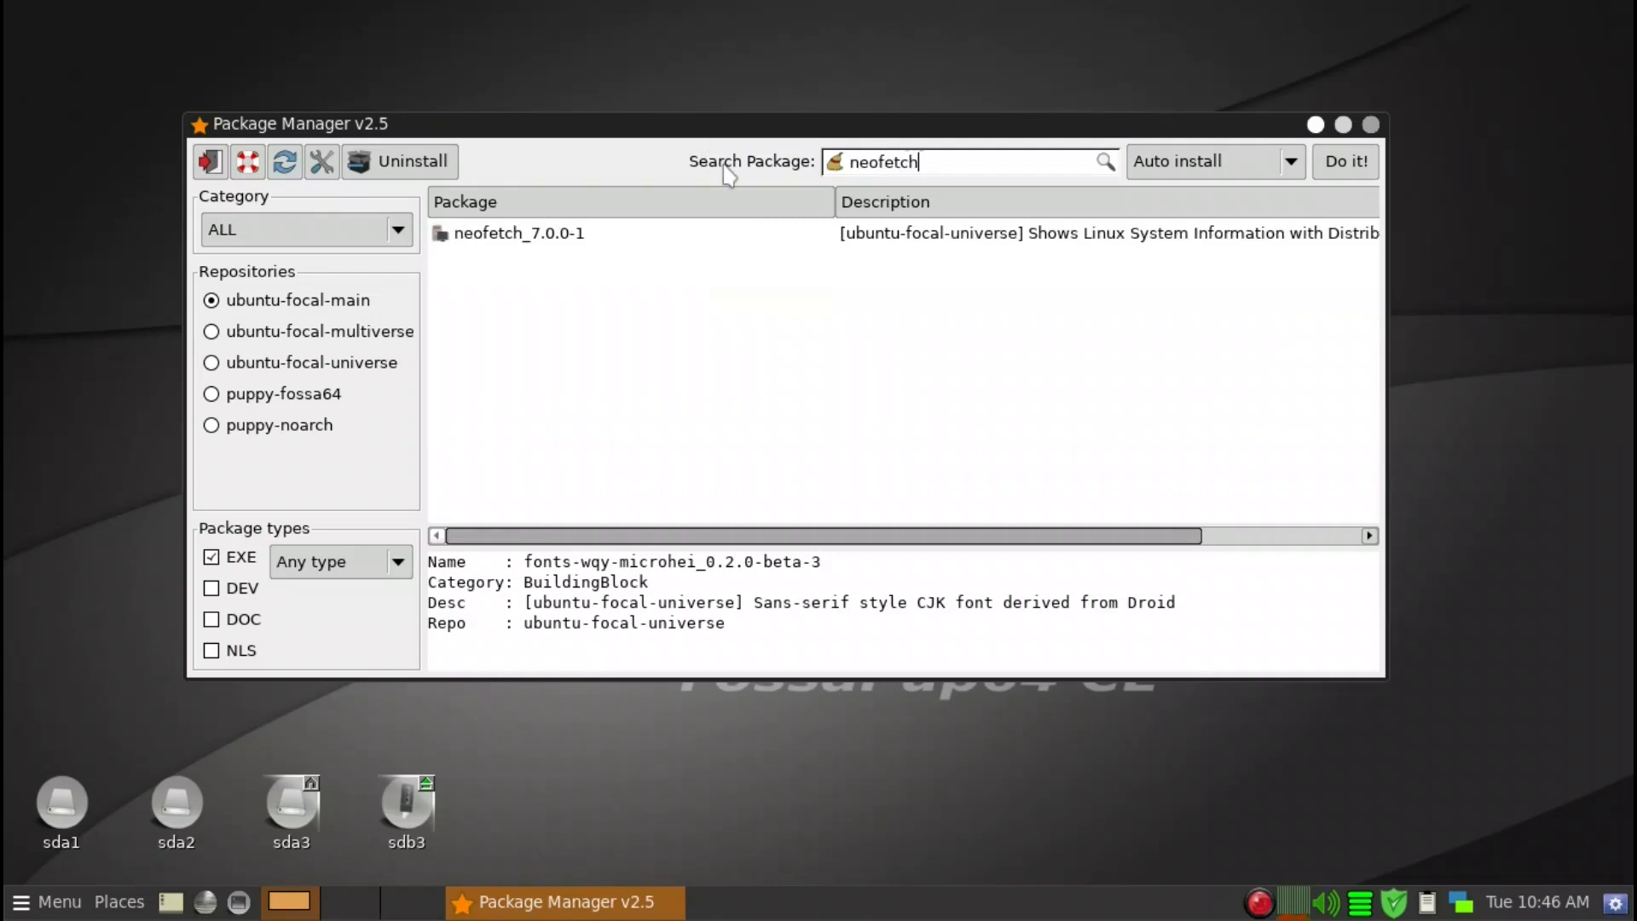
{"action": "left_click", "coordinate": [546, 239]}
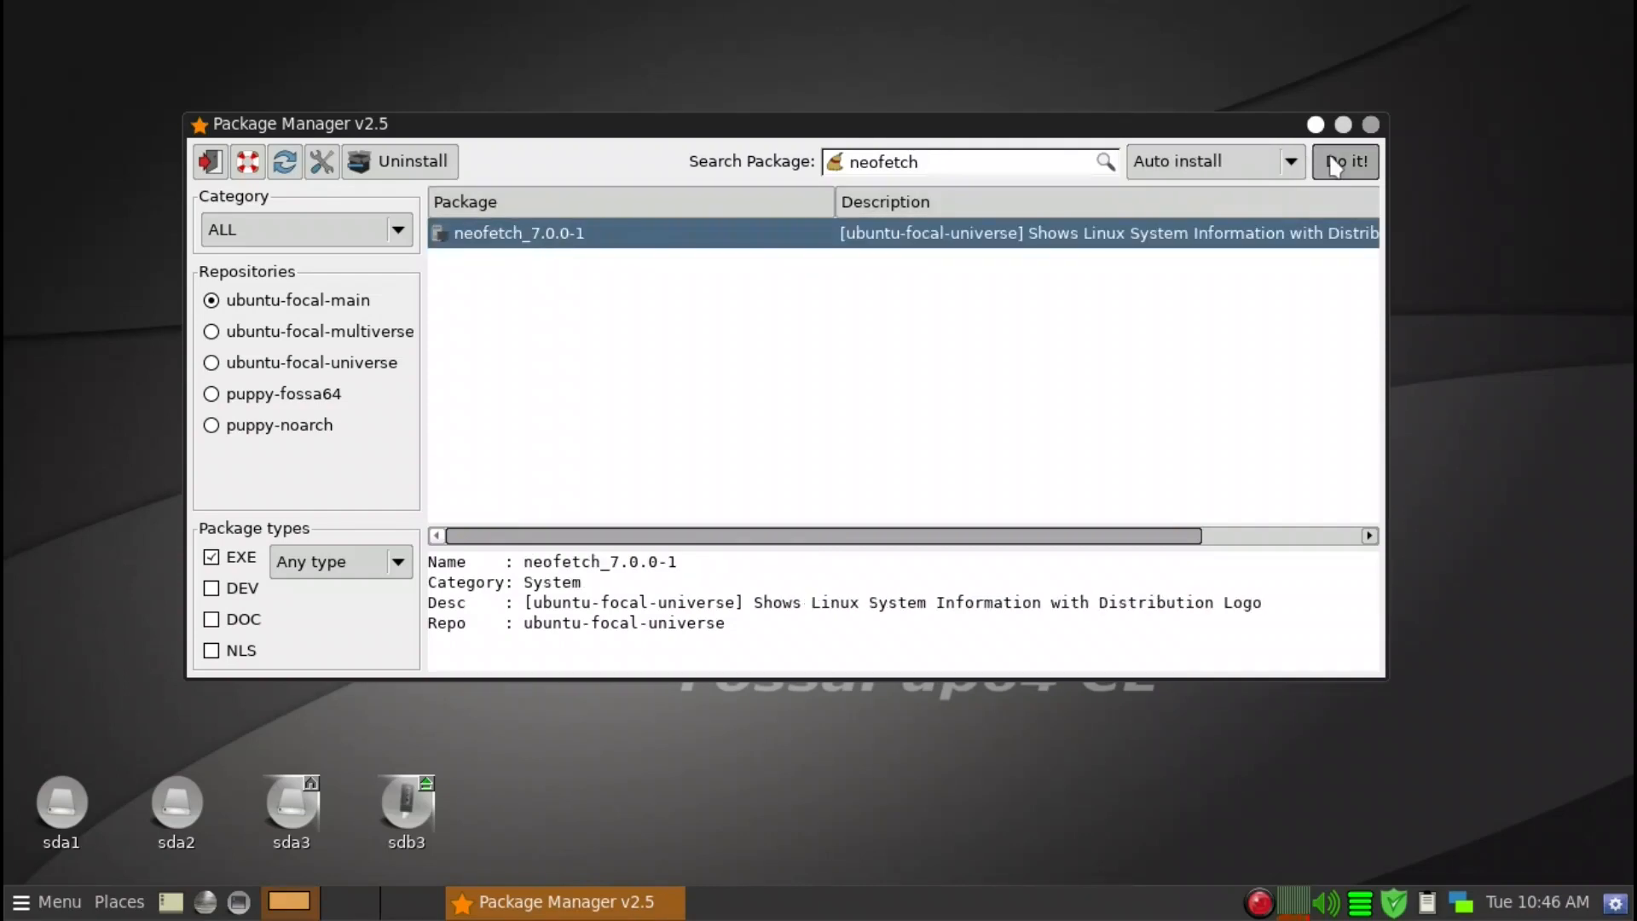
{"action": "left_click", "coordinate": [1336, 167]}
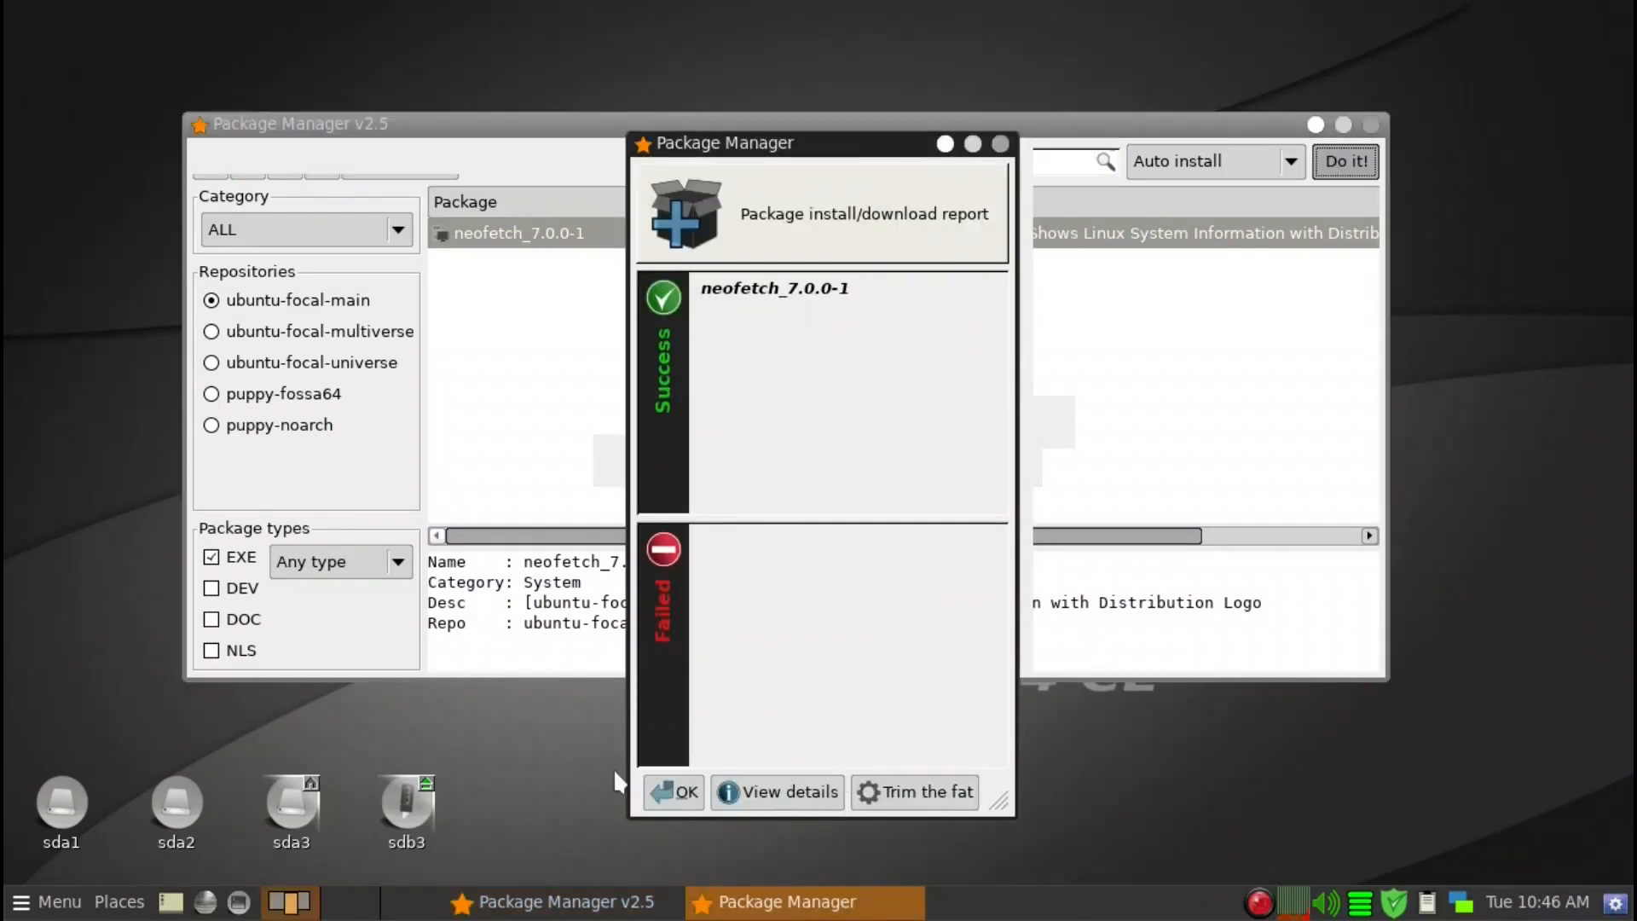
{"action": "left_click", "coordinate": [674, 792]}
- Search the packages for "rofi", sort the results by package name, and install rofi_1.5.4-1, dismissing its install report
{"action": "left_click_drag", "start_coordinate": [951, 157], "coordinate": [635, 128]}
{"action": "type", "text": "rofi"}
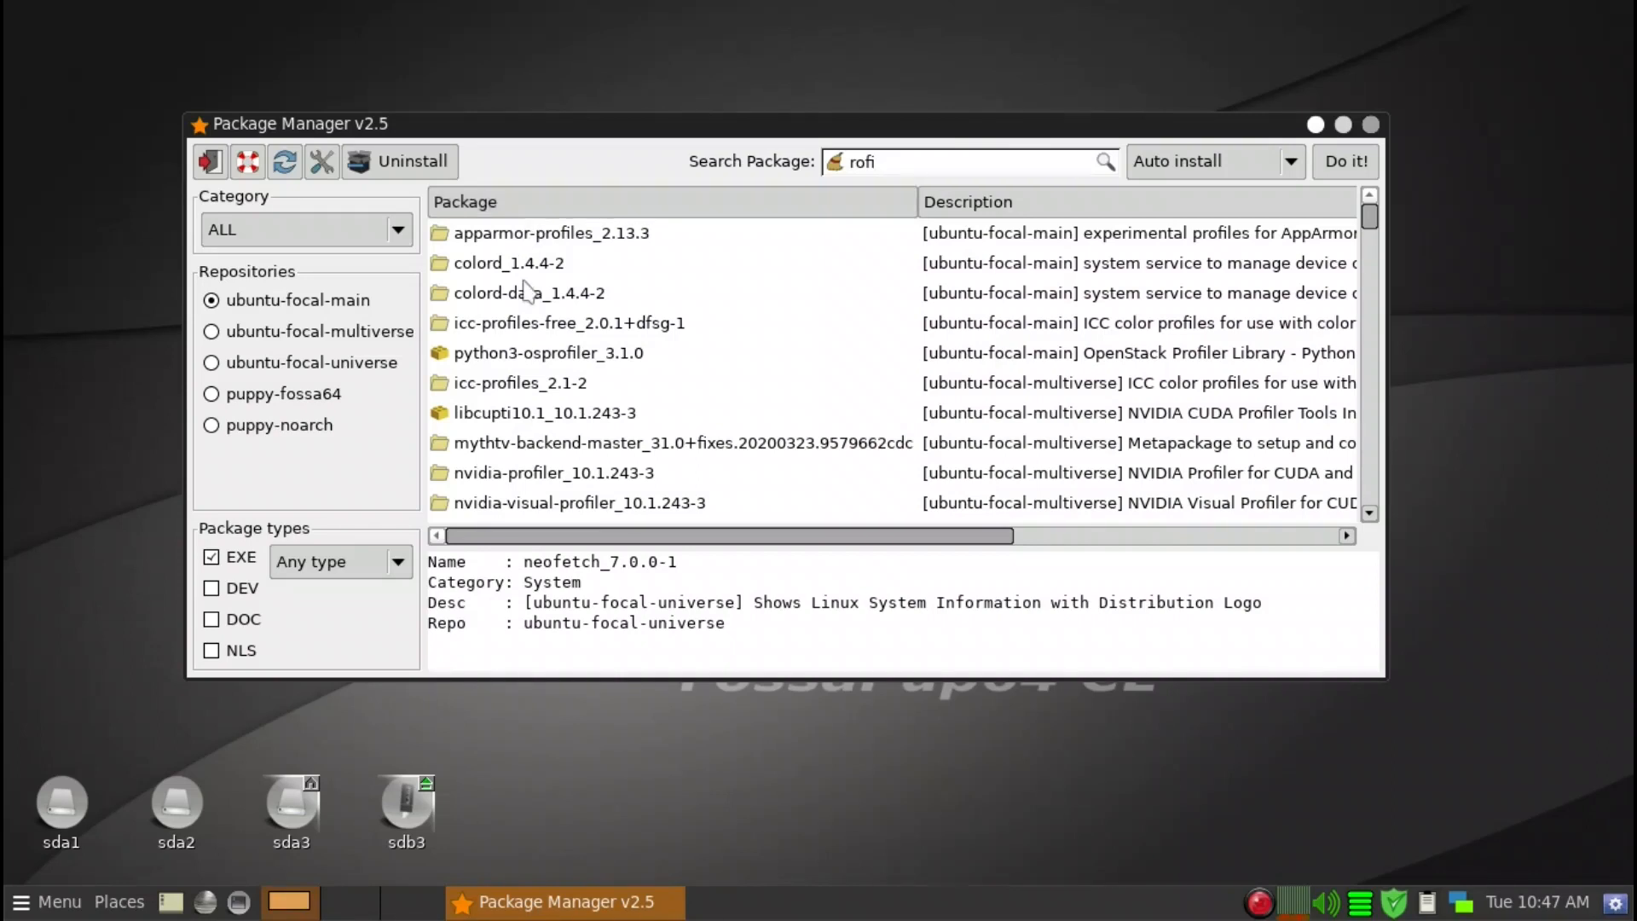
{"action": "left_click", "coordinate": [479, 205]}
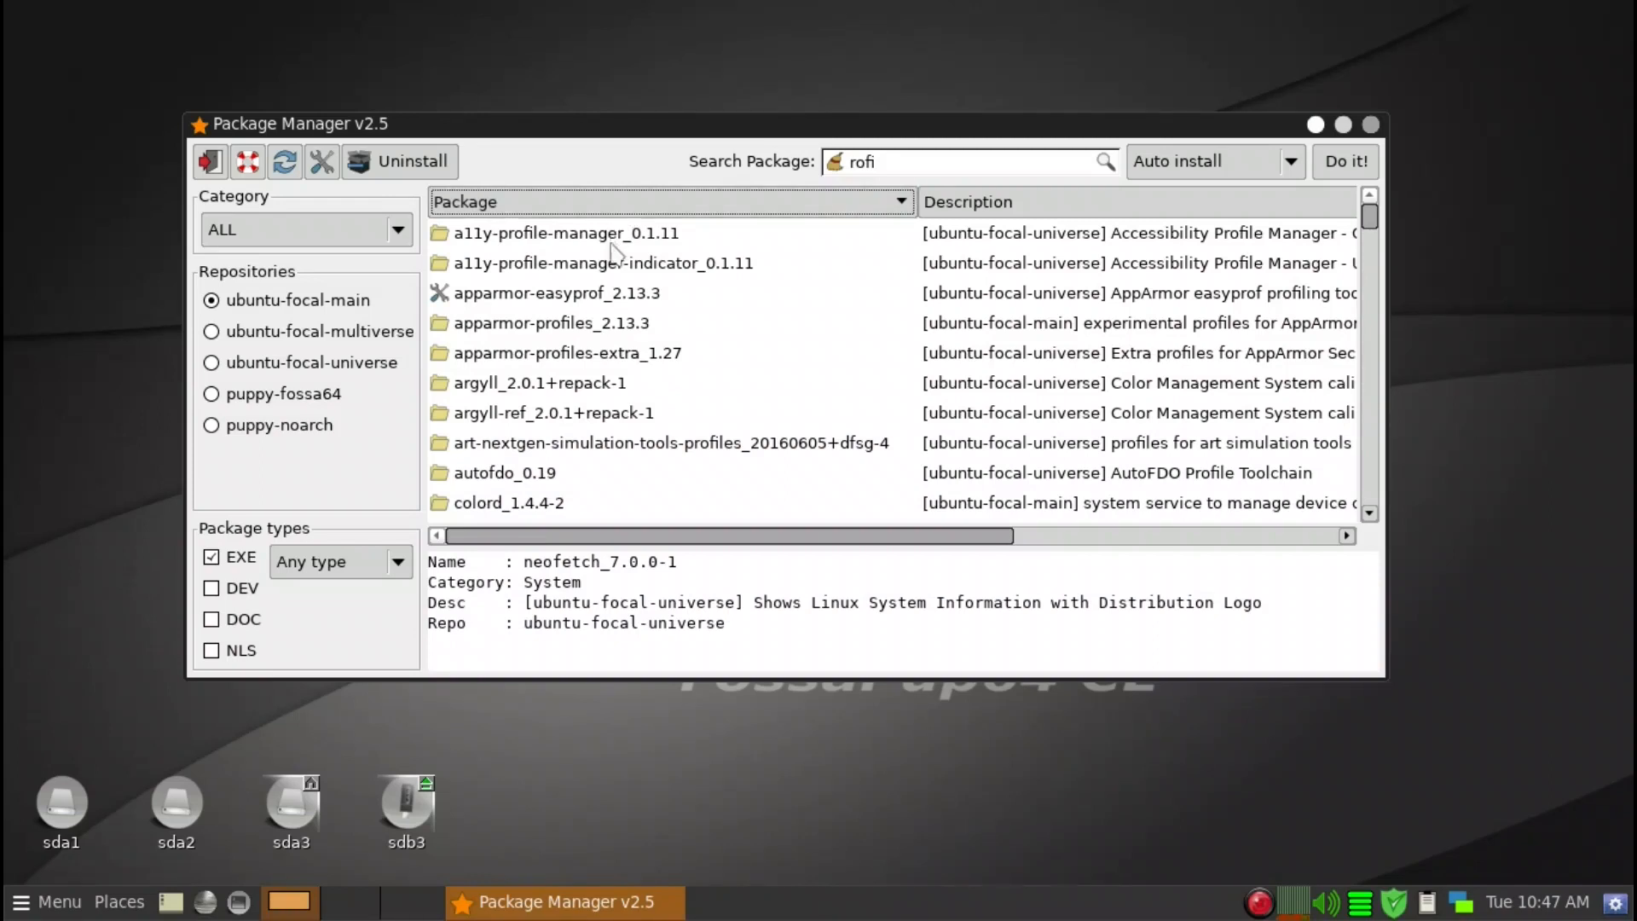
{"action": "left_click_drag", "start_coordinate": [1370, 217], "coordinate": [1390, 535]}
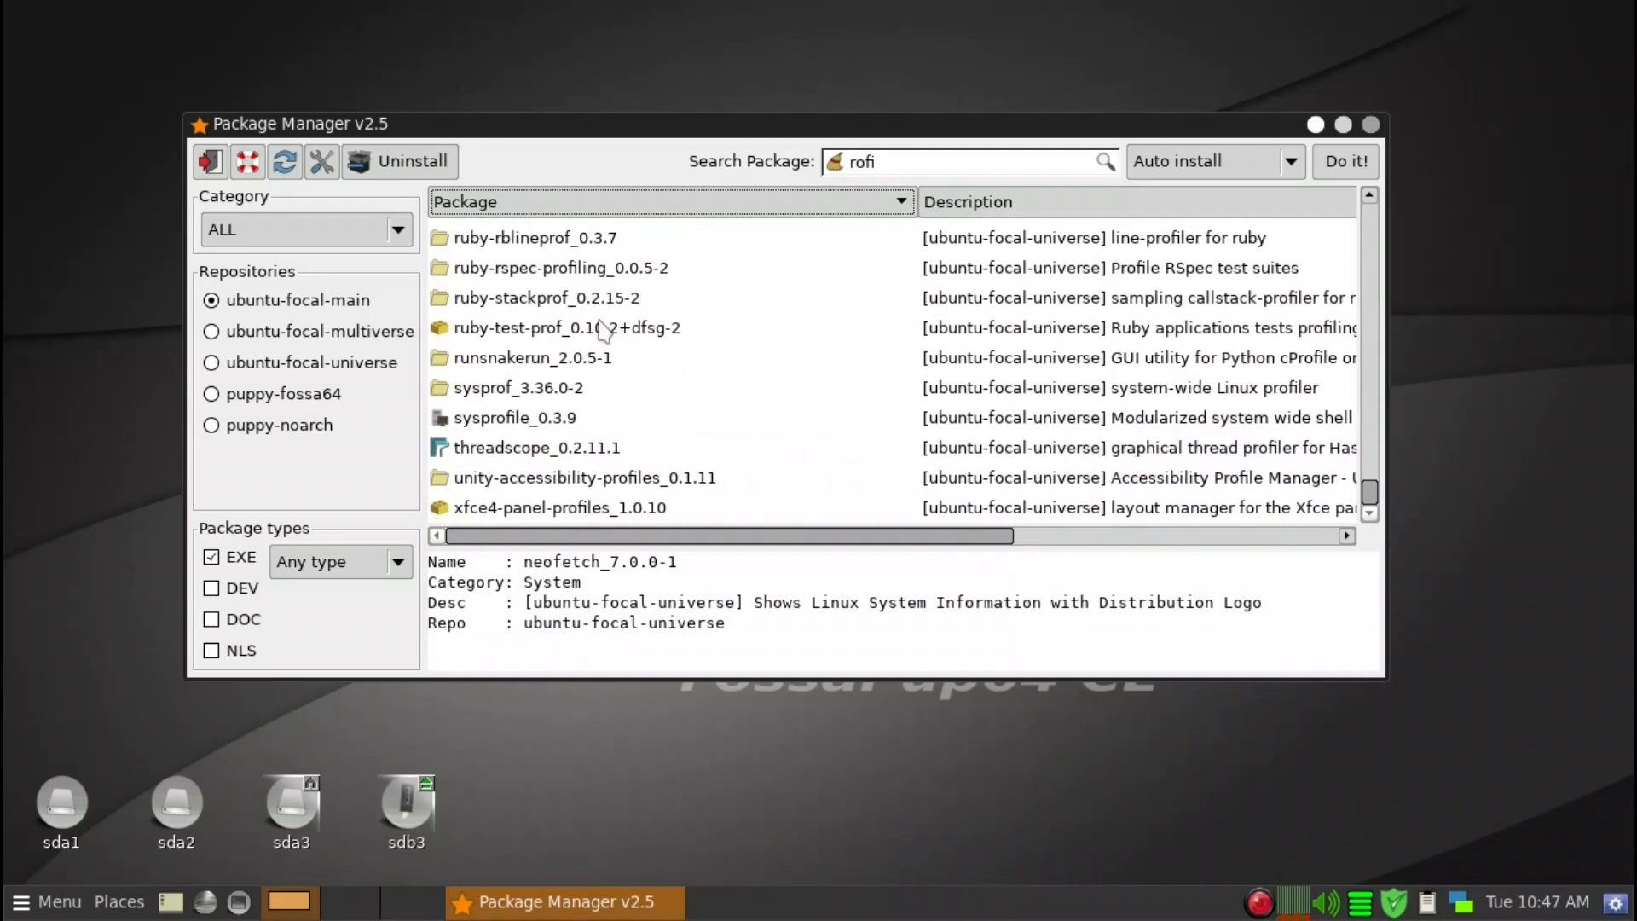
{"action": "scroll", "coordinate": [603, 328], "scroll_direction": "up", "scroll_amount": 2}
{"action": "left_click", "coordinate": [526, 237]}
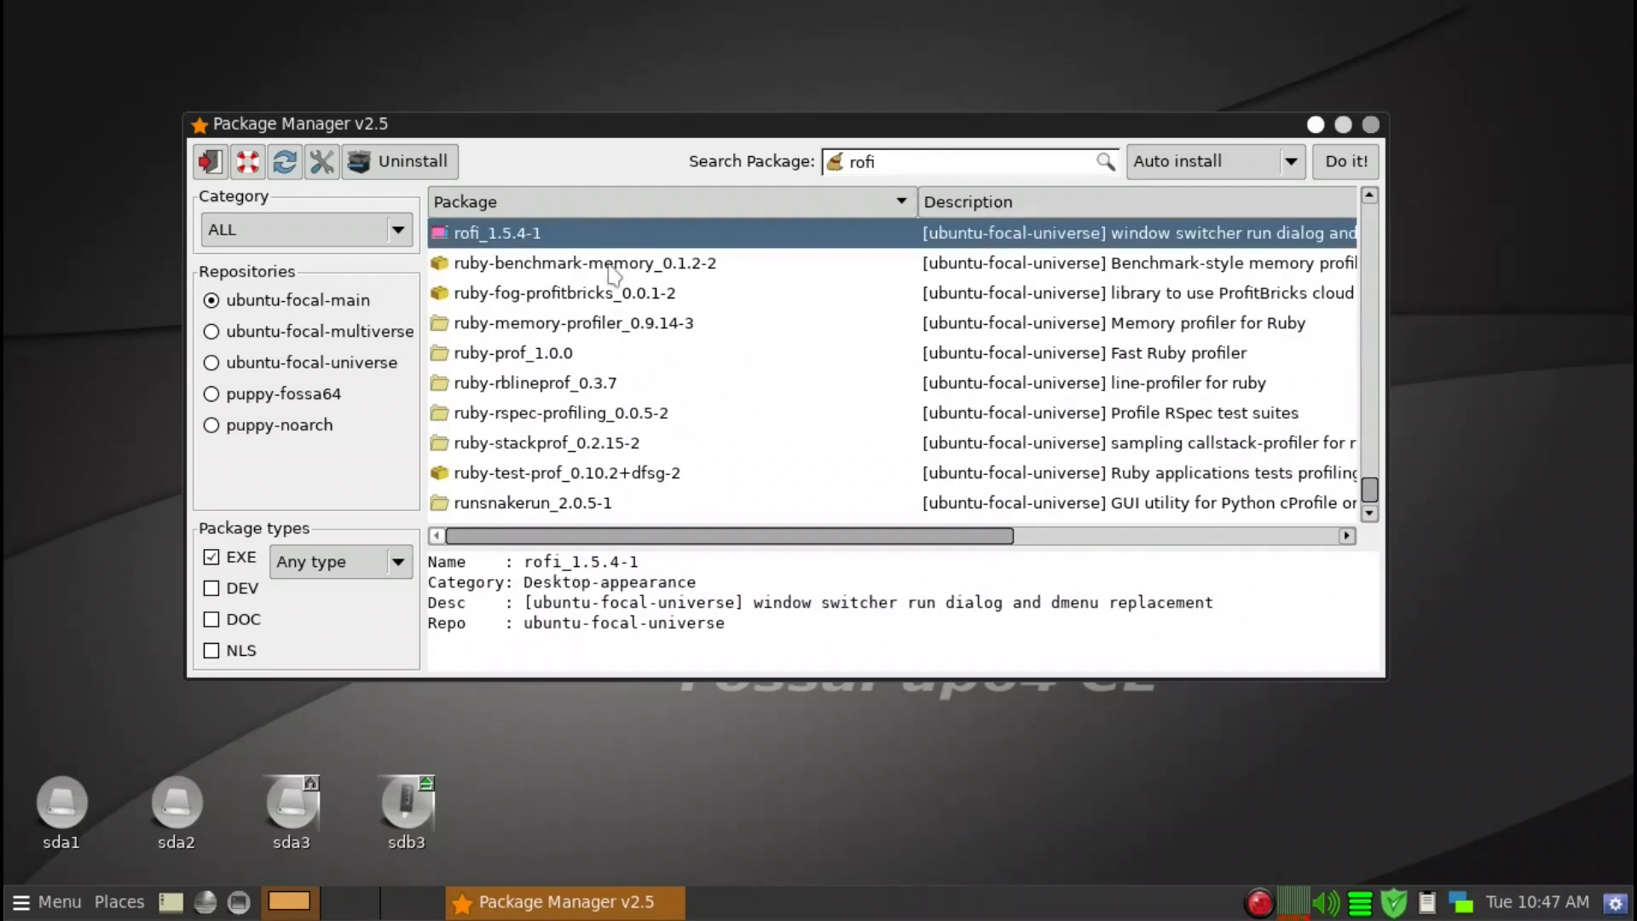
{"action": "left_click", "coordinate": [1331, 165]}
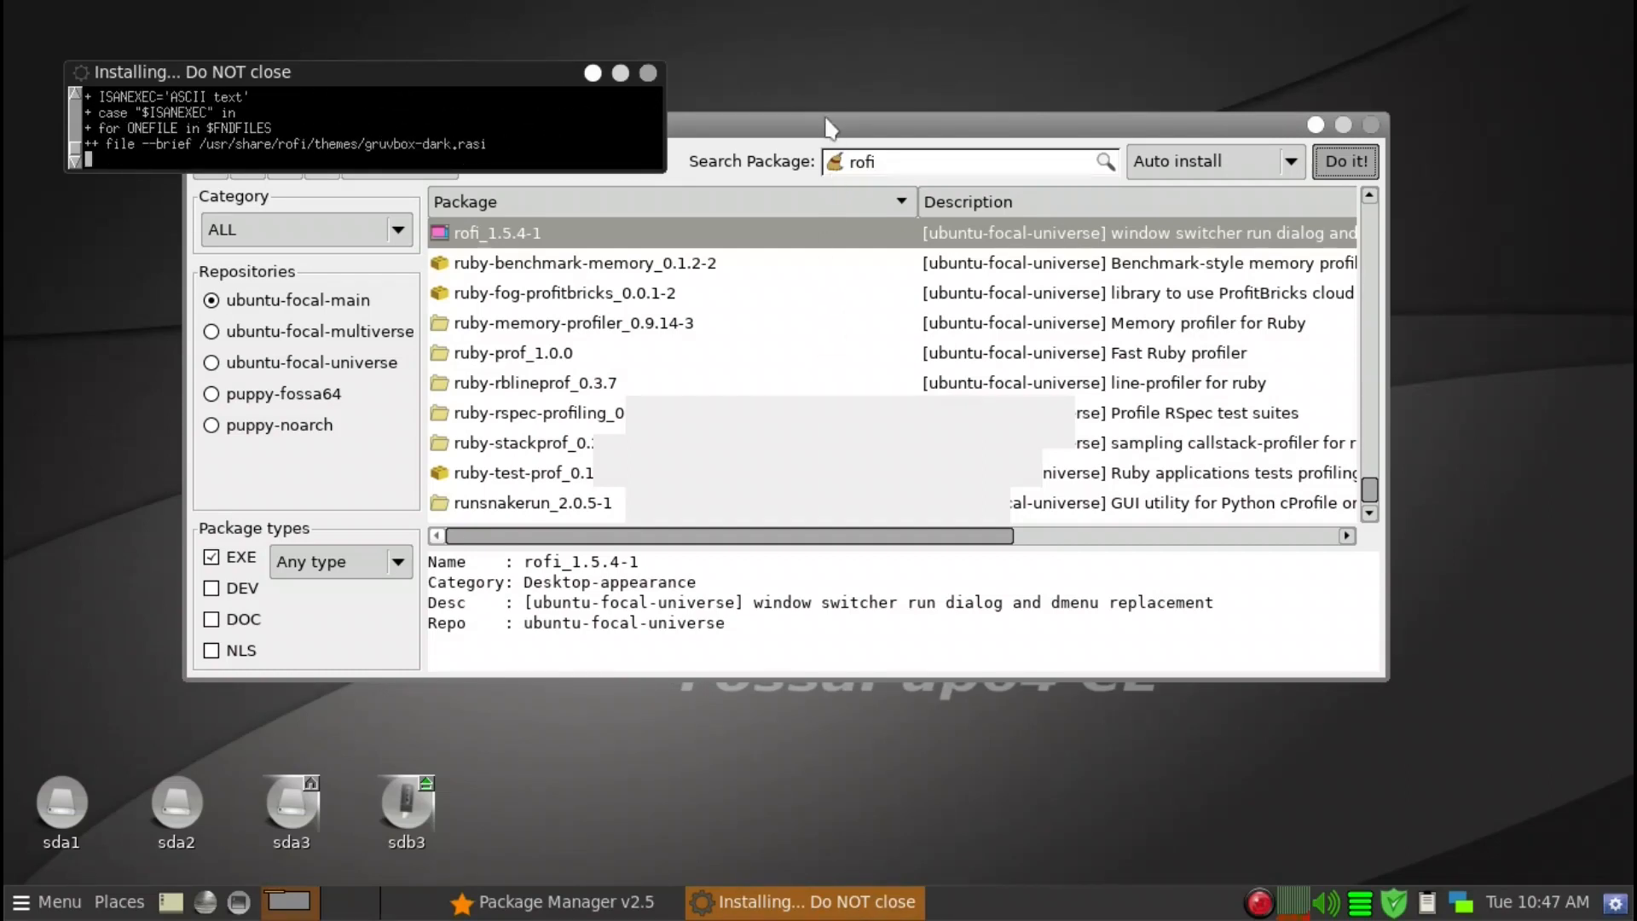
{"action": "left_click", "coordinate": [673, 791]}
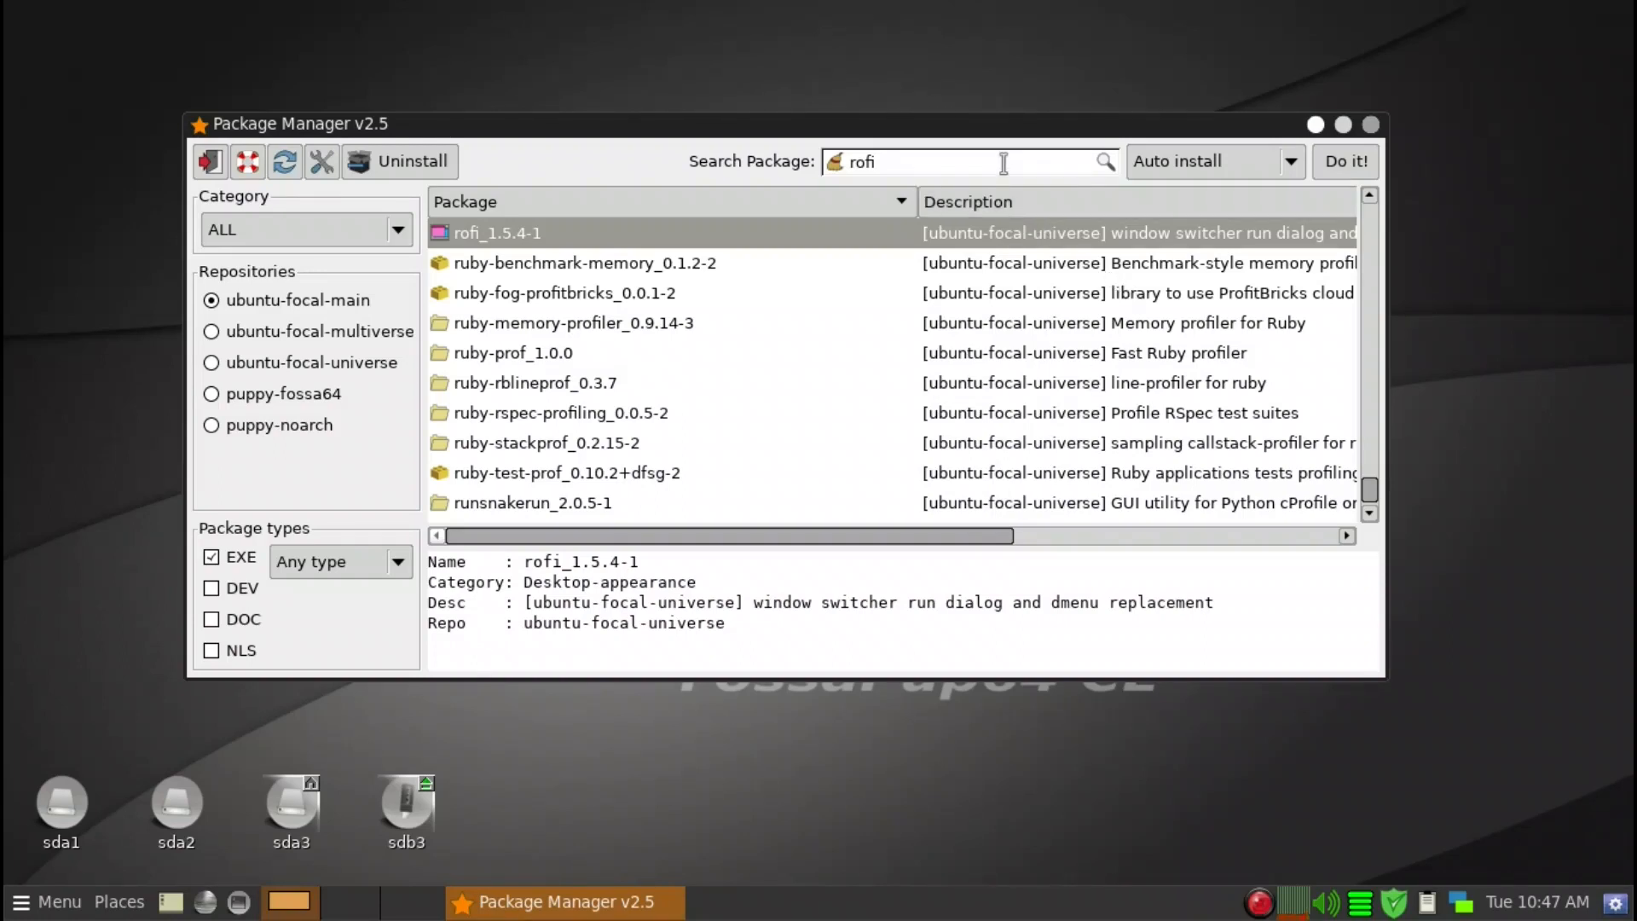
{"action": "left_click_drag", "start_coordinate": [980, 136], "coordinate": [1013, 185]}
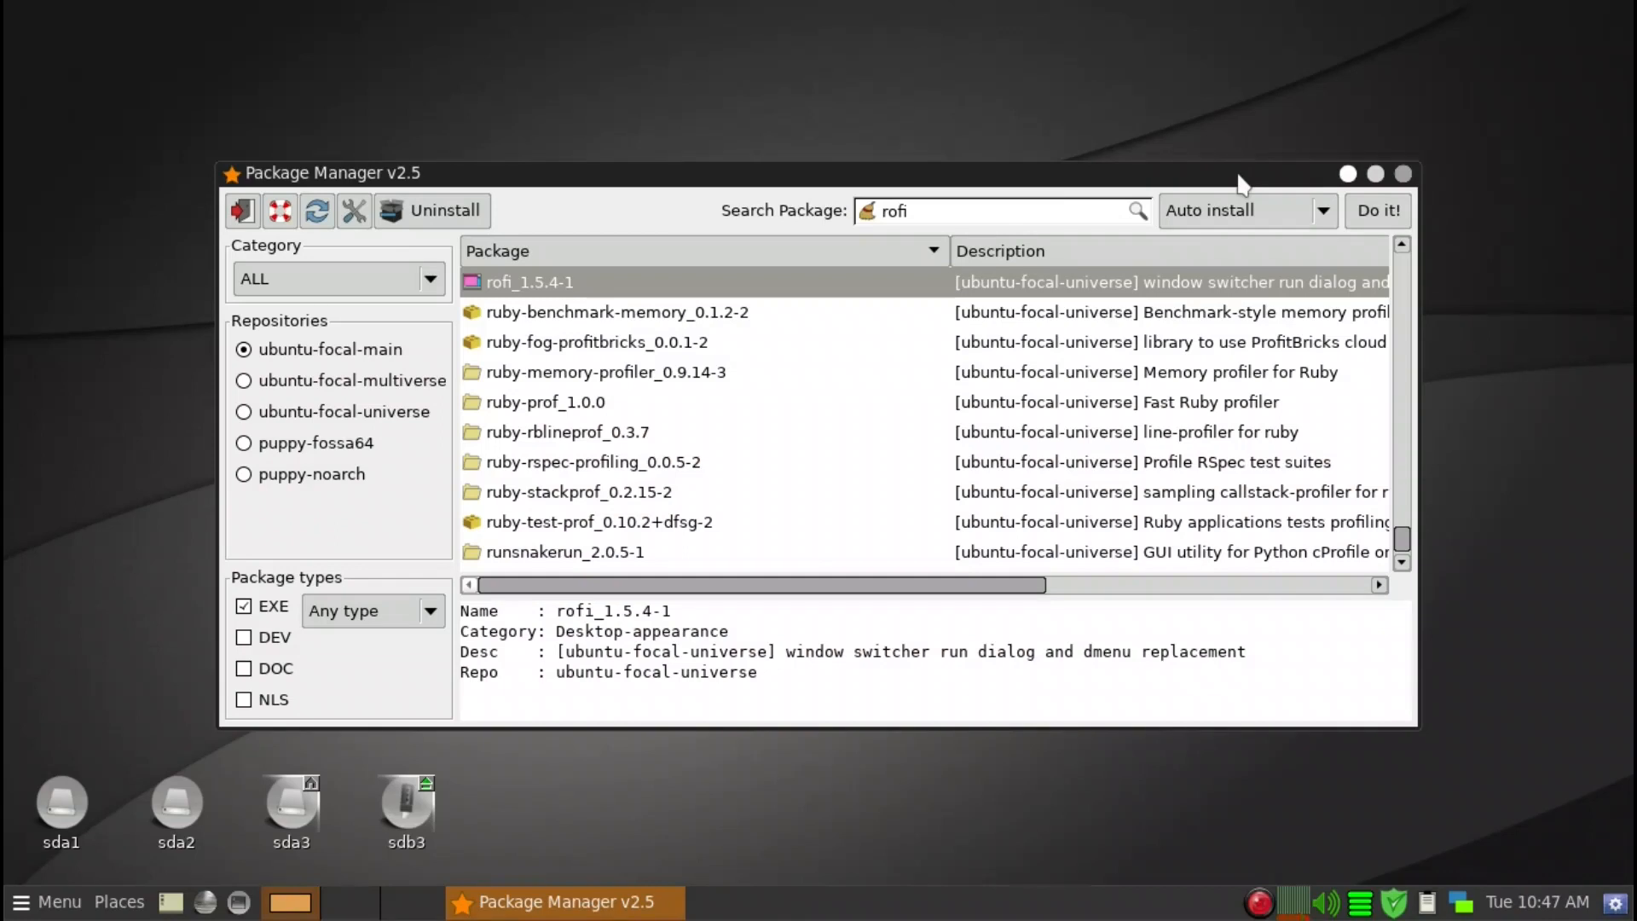
{"action": "left_click_drag", "start_coordinate": [1230, 174], "coordinate": [1211, 226]}
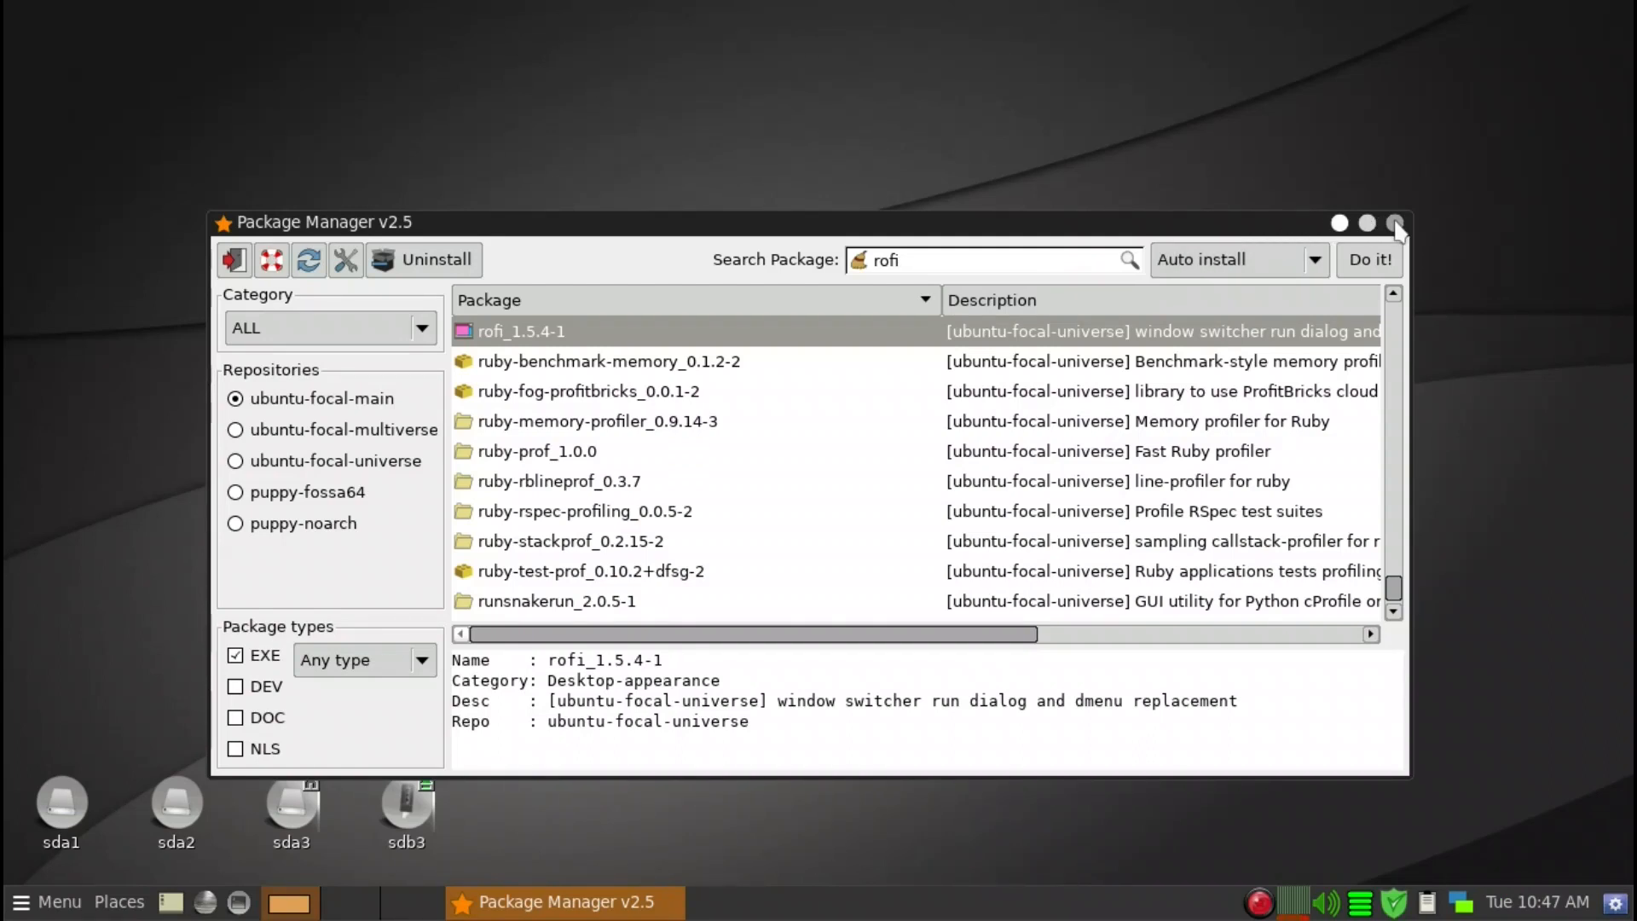
{"action": "left_click_drag", "start_coordinate": [1198, 222], "coordinate": [1159, 206]}
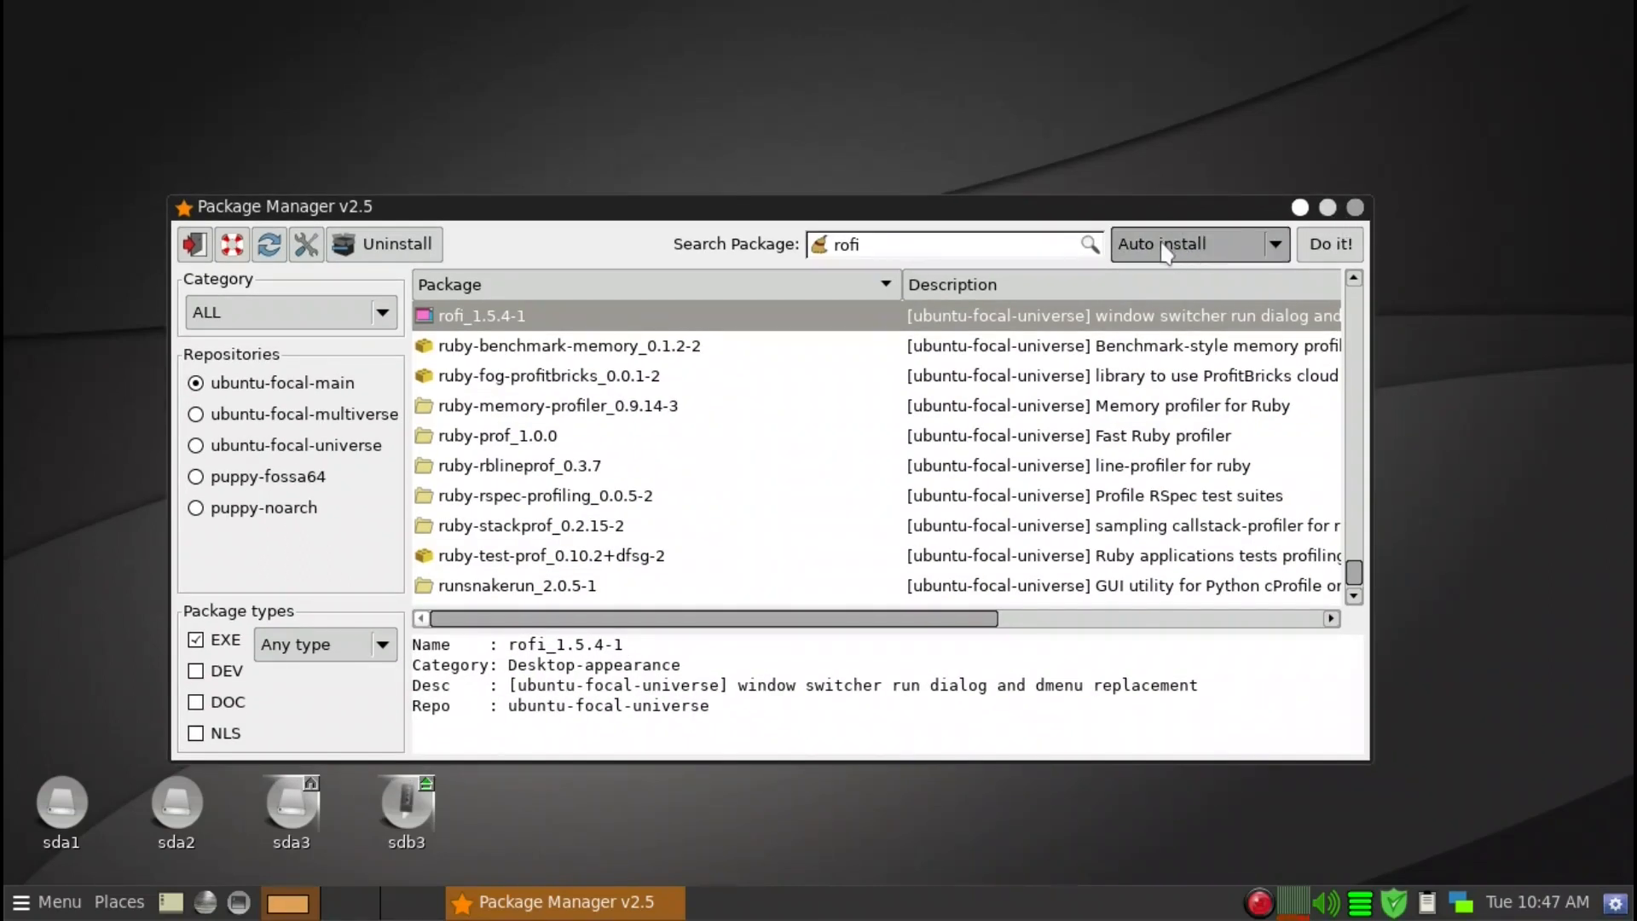
{"action": "left_click_drag", "start_coordinate": [936, 247], "coordinate": [783, 237]}
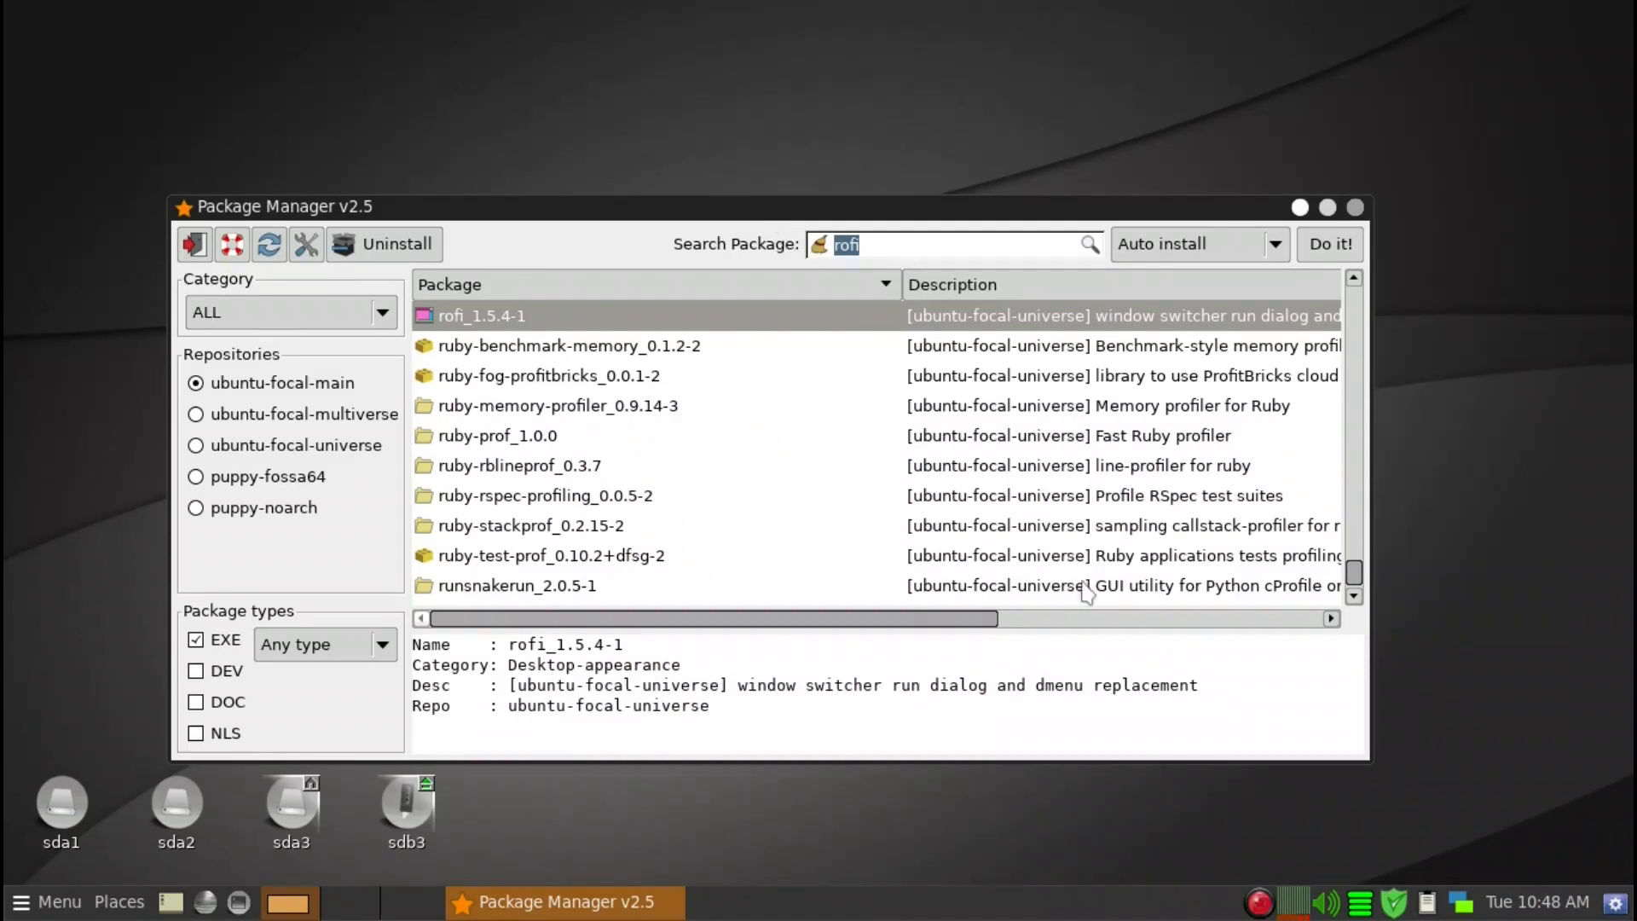
{"action": "left_click_drag", "start_coordinate": [936, 208], "coordinate": [953, 120]}
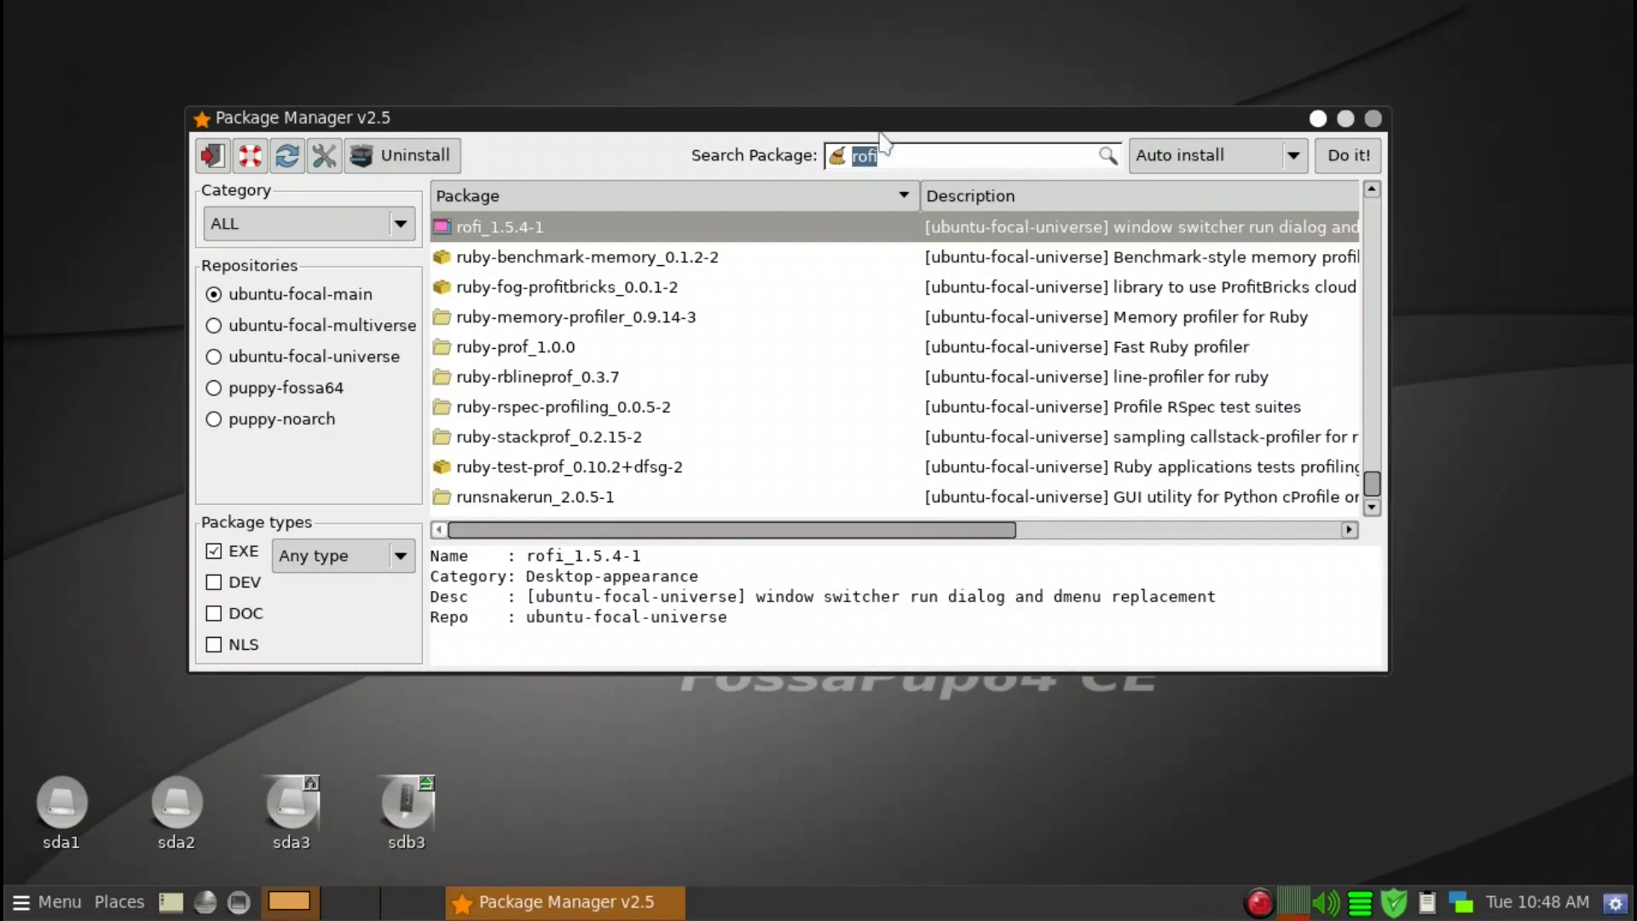
{"action": "left_click_drag", "start_coordinate": [653, 124], "coordinate": [747, 197]}
- Search the packages for "gthumb" and examine the details of the gthumb, ffmpegthumbs, ffmpegthumbnailer and libffmpegthumbnailer4v5 packages
{"action": "left_click", "coordinate": [1001, 231]}
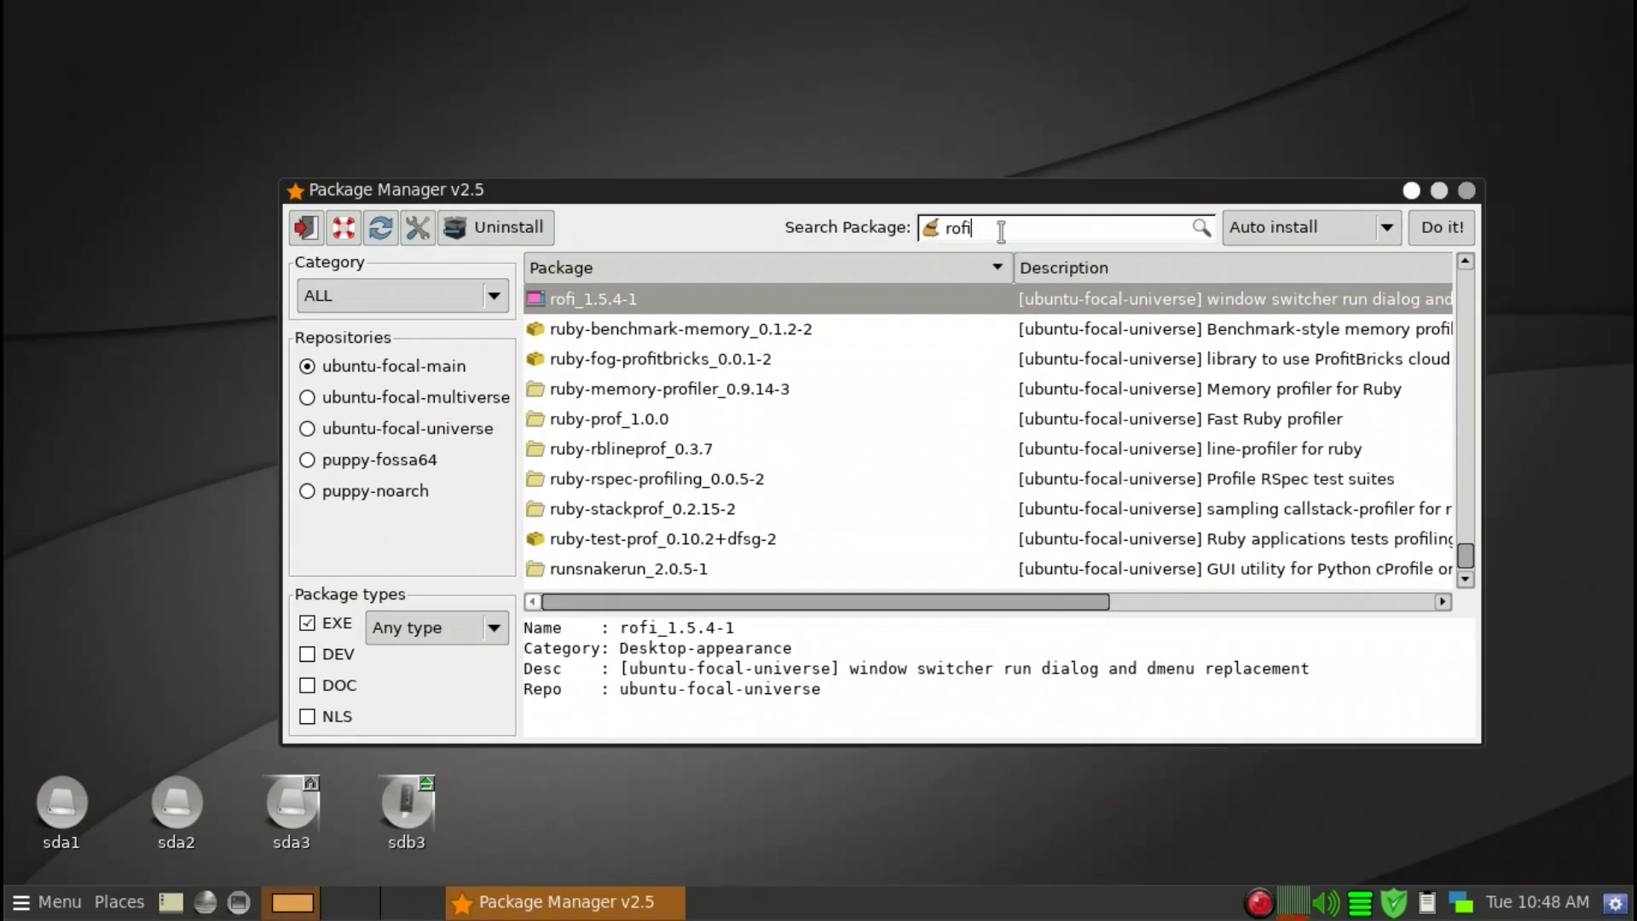
{"action": "double_click", "coordinate": [1001, 231]}
{"action": "type", "text": "gh"}
{"action": "type", "text": "humb"}
{"action": "key", "text": "Return"}
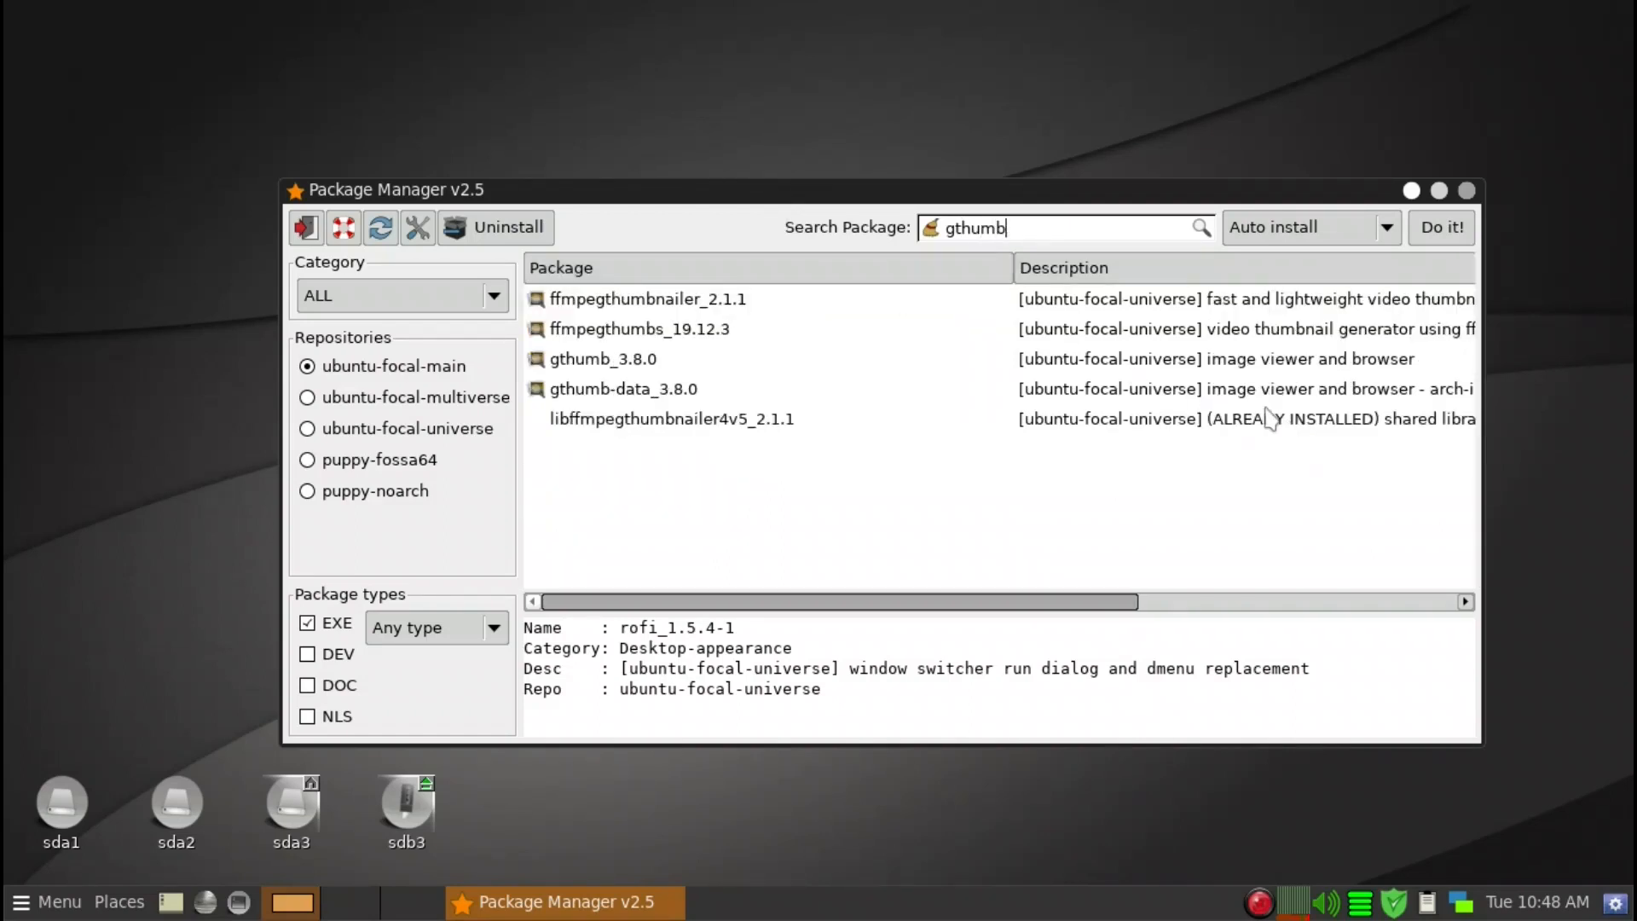
{"action": "left_click", "coordinate": [637, 369]}
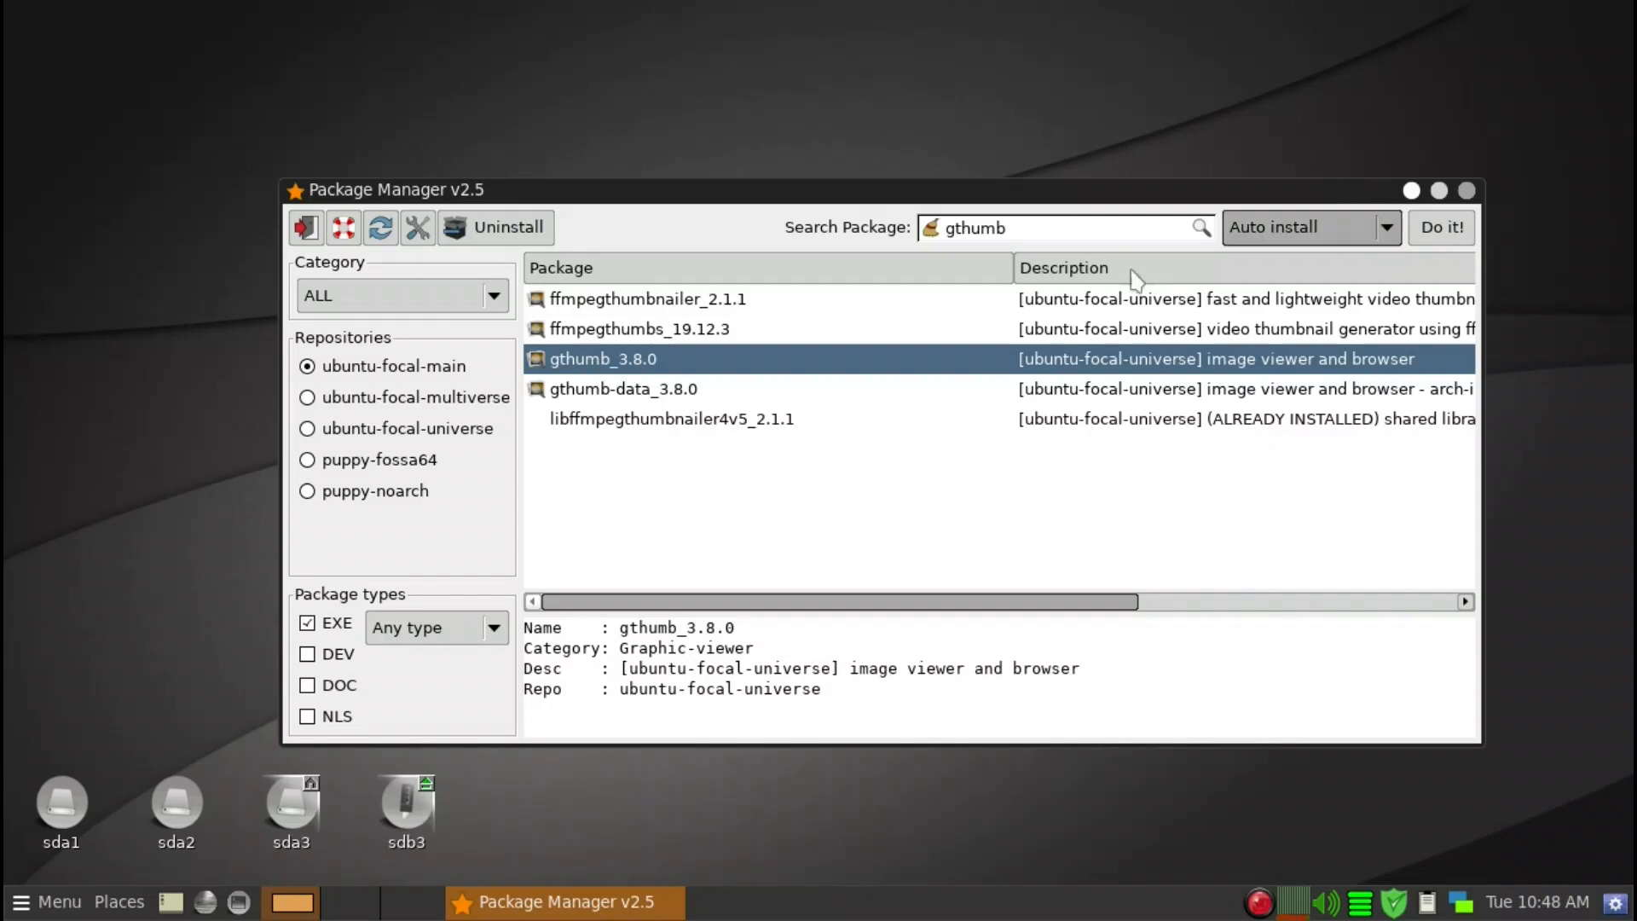
{"action": "left_click", "coordinate": [662, 332]}
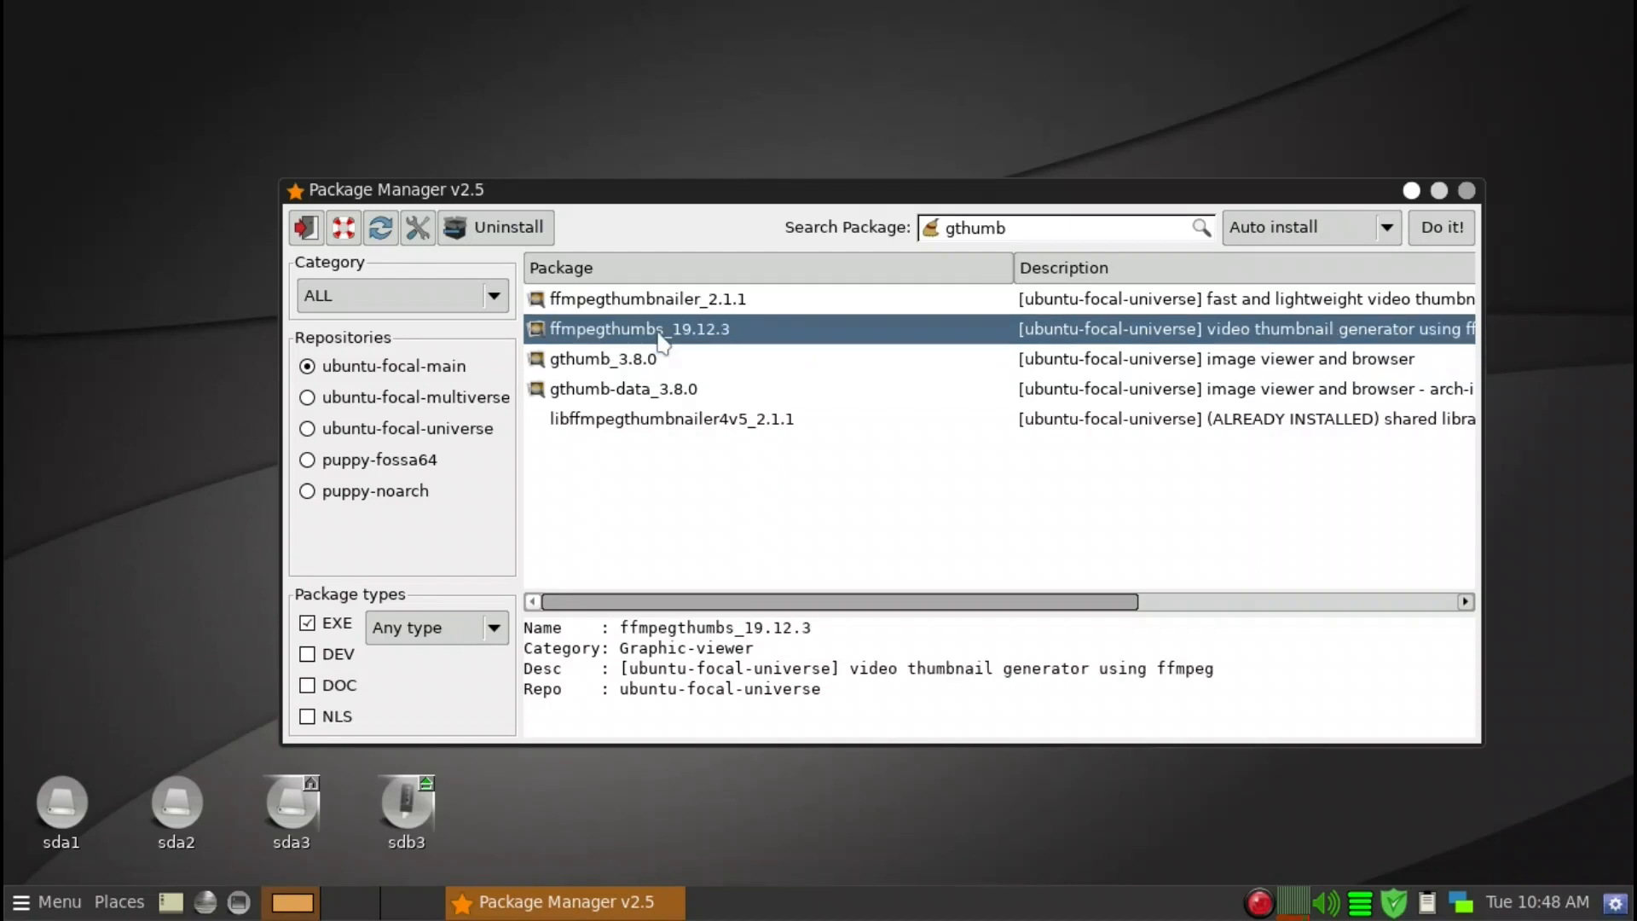
{"action": "left_click", "coordinate": [657, 303]}
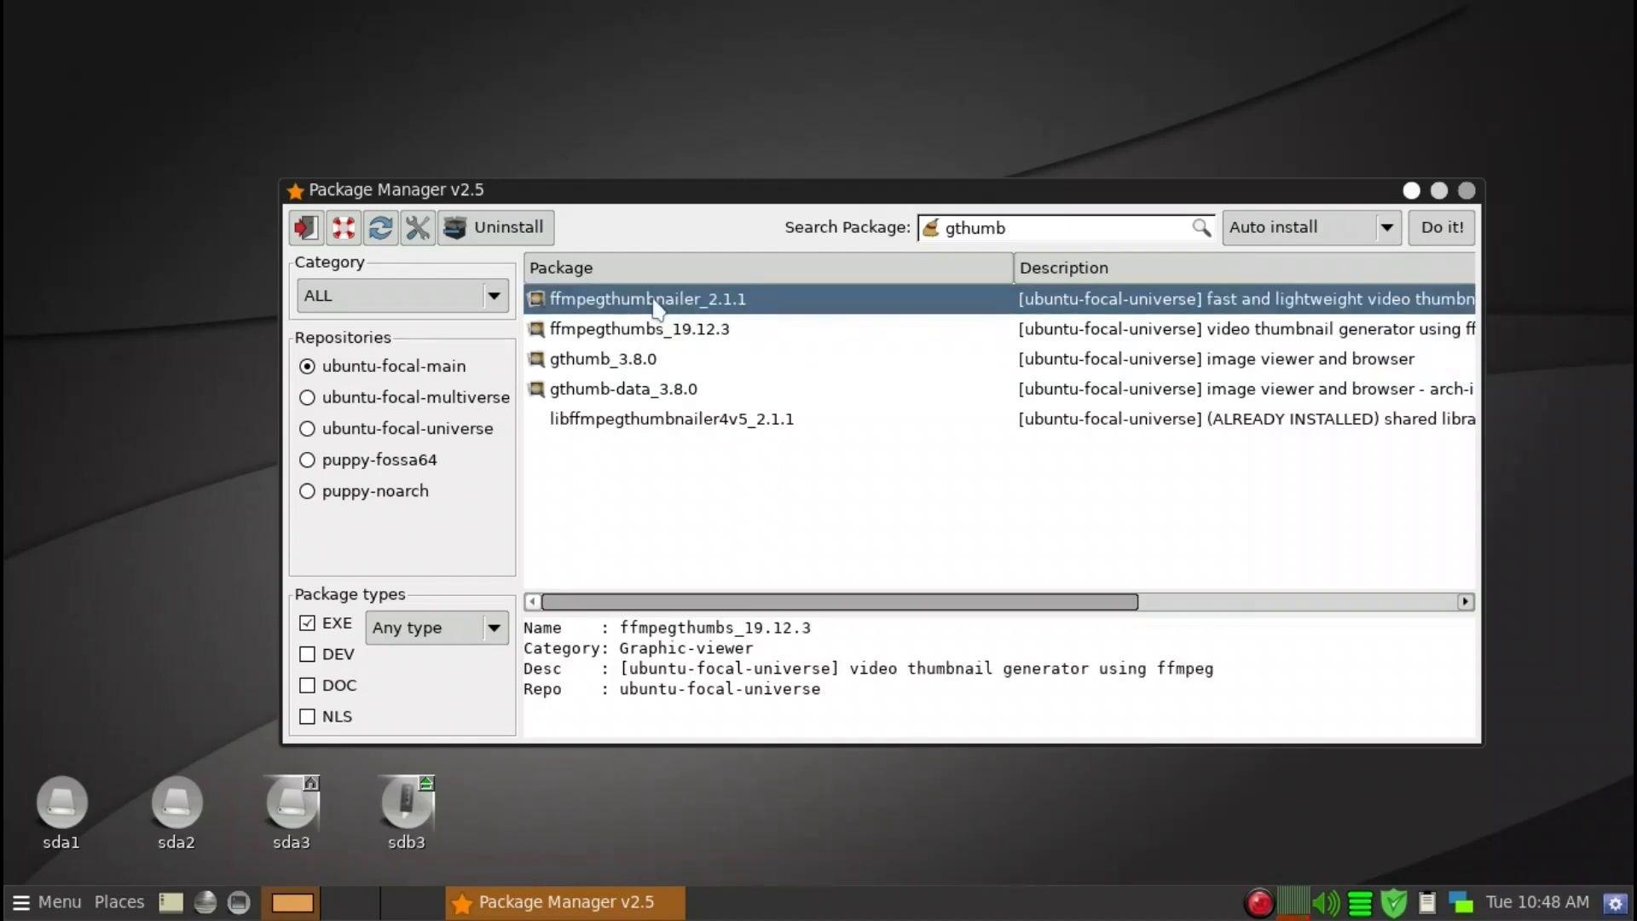
{"action": "left_click", "coordinate": [662, 422]}
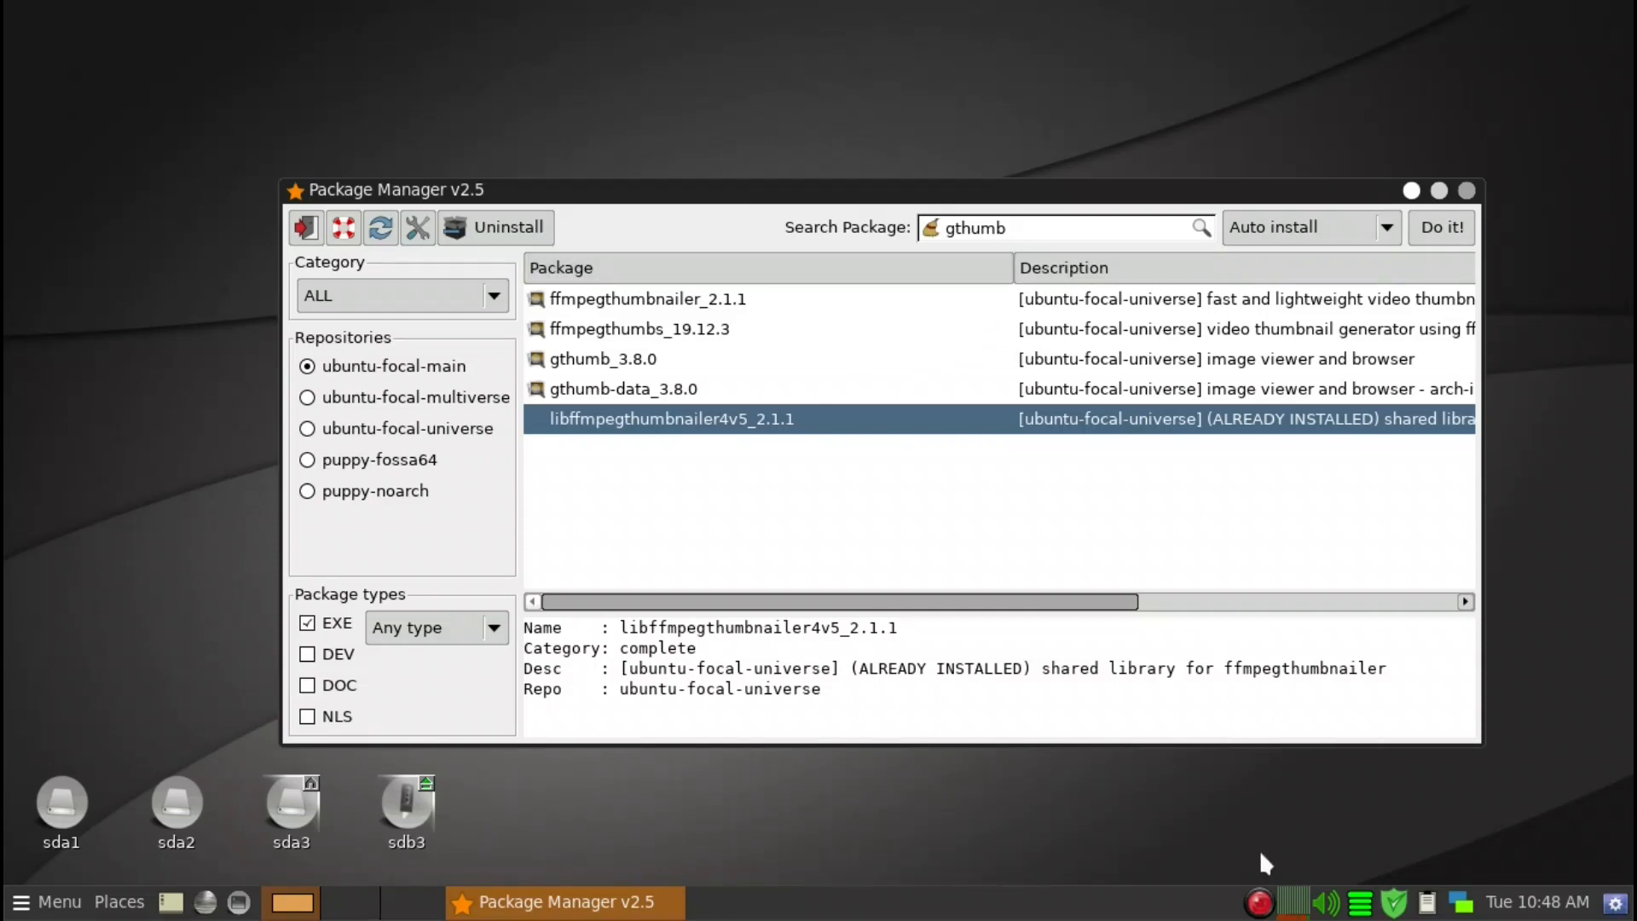
{"action": "left_click", "coordinate": [1260, 904]}
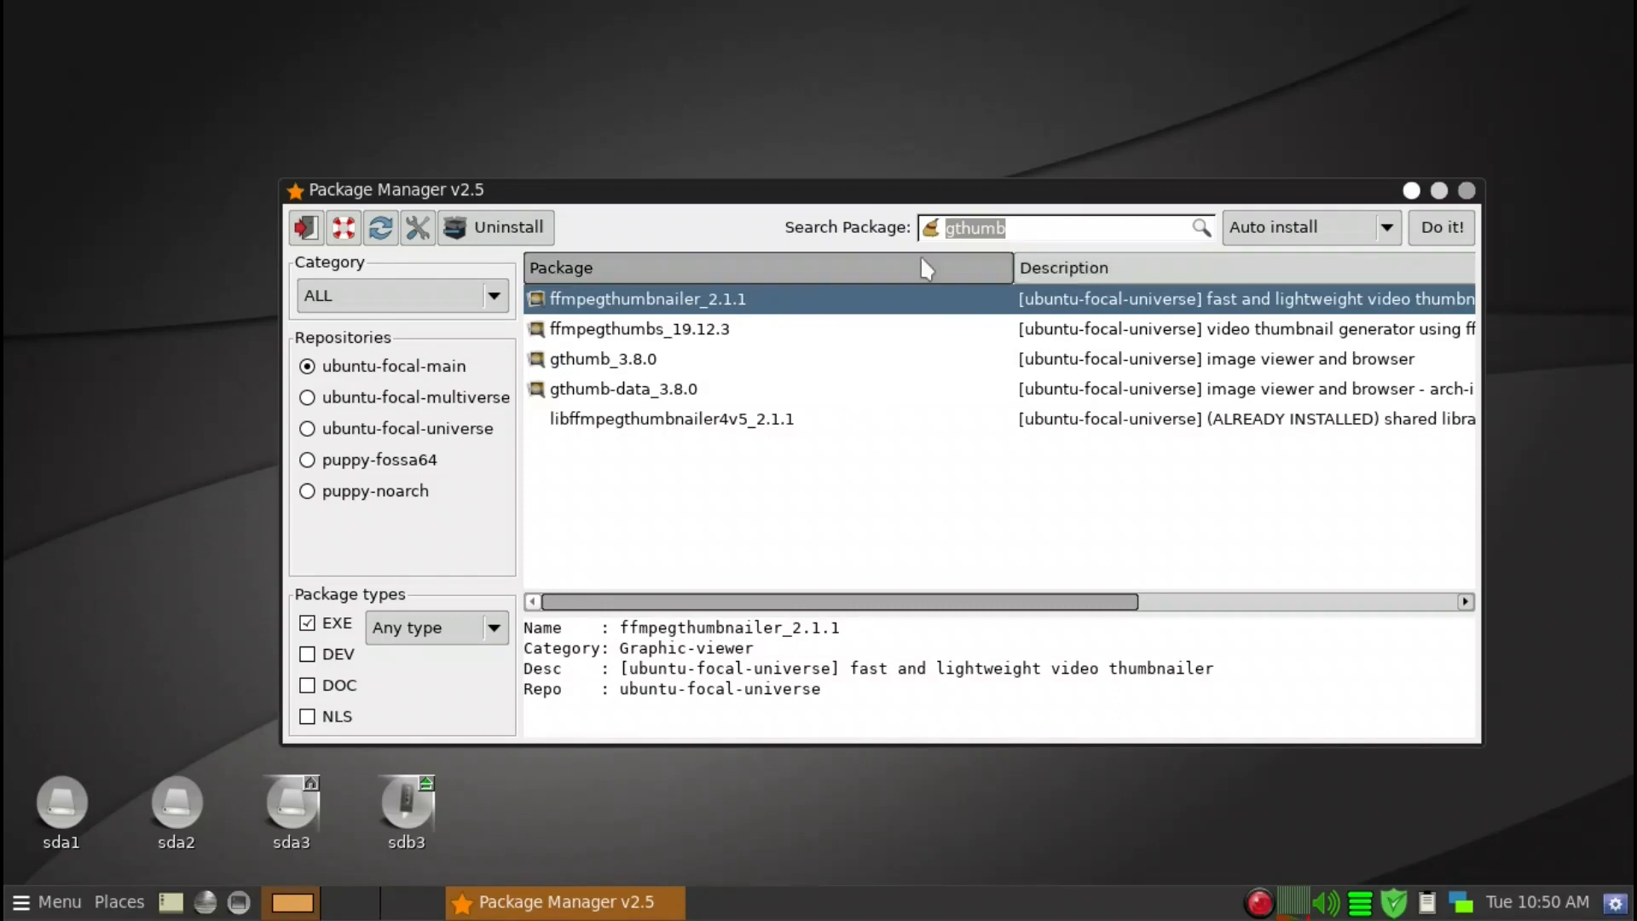
- Search the packages for "gimp" and run the automatic installation of gimp_2.10.18-1
{"action": "left_click", "coordinate": [1036, 227]}
{"action": "left_click_drag", "start_coordinate": [1034, 226], "coordinate": [864, 223]}
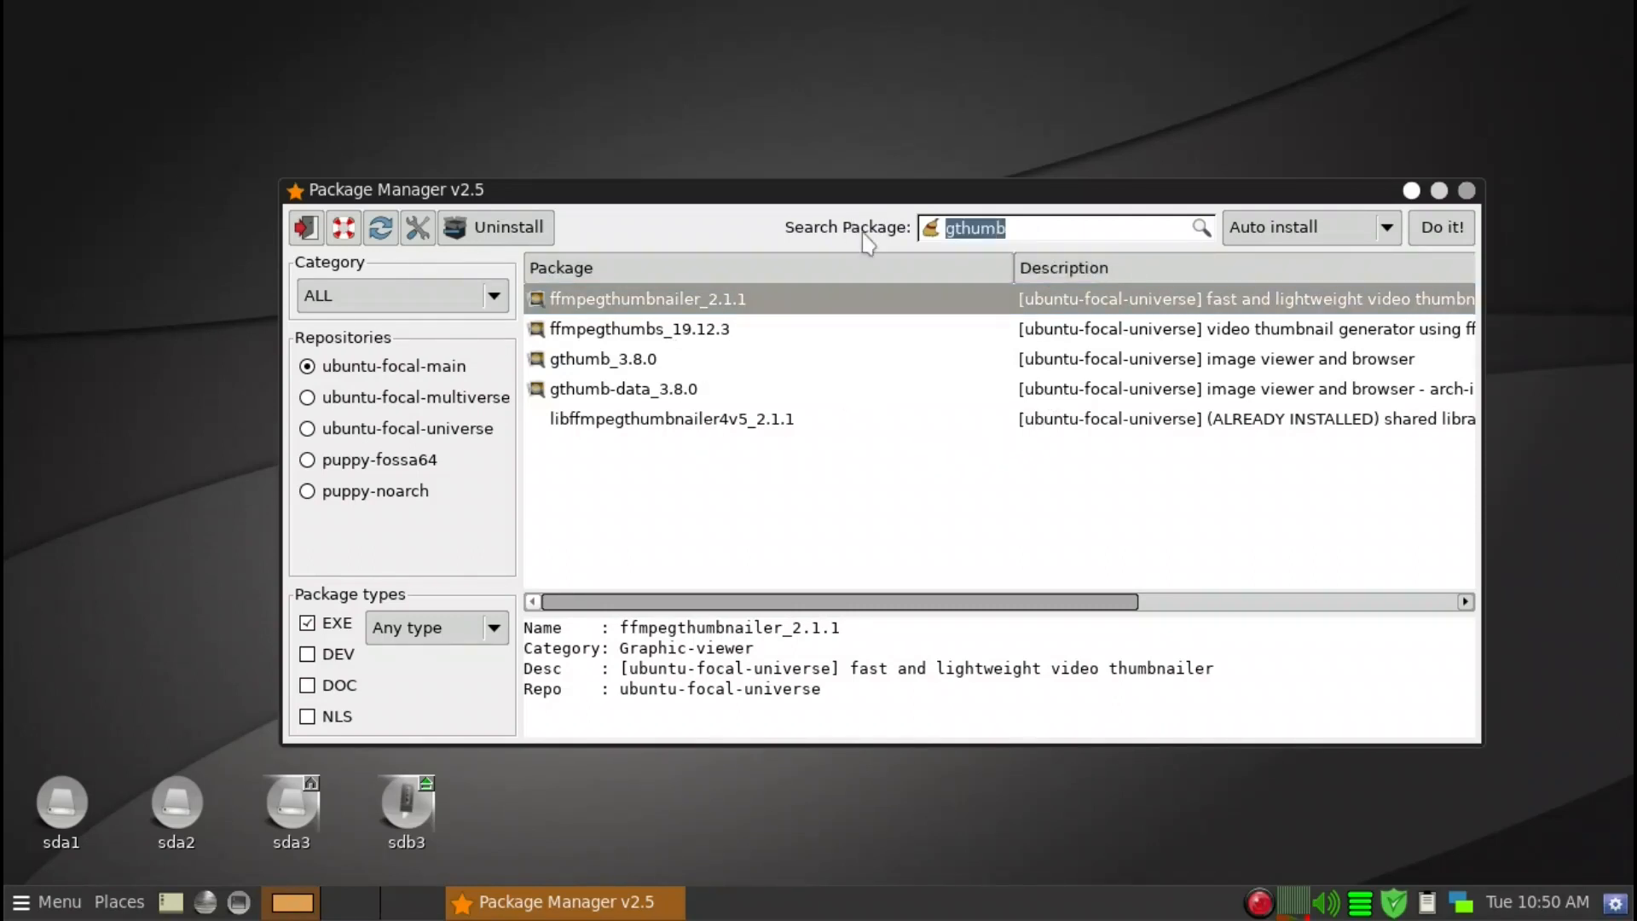
{"action": "type", "text": "gimp"}
{"action": "key", "text": "Return"}
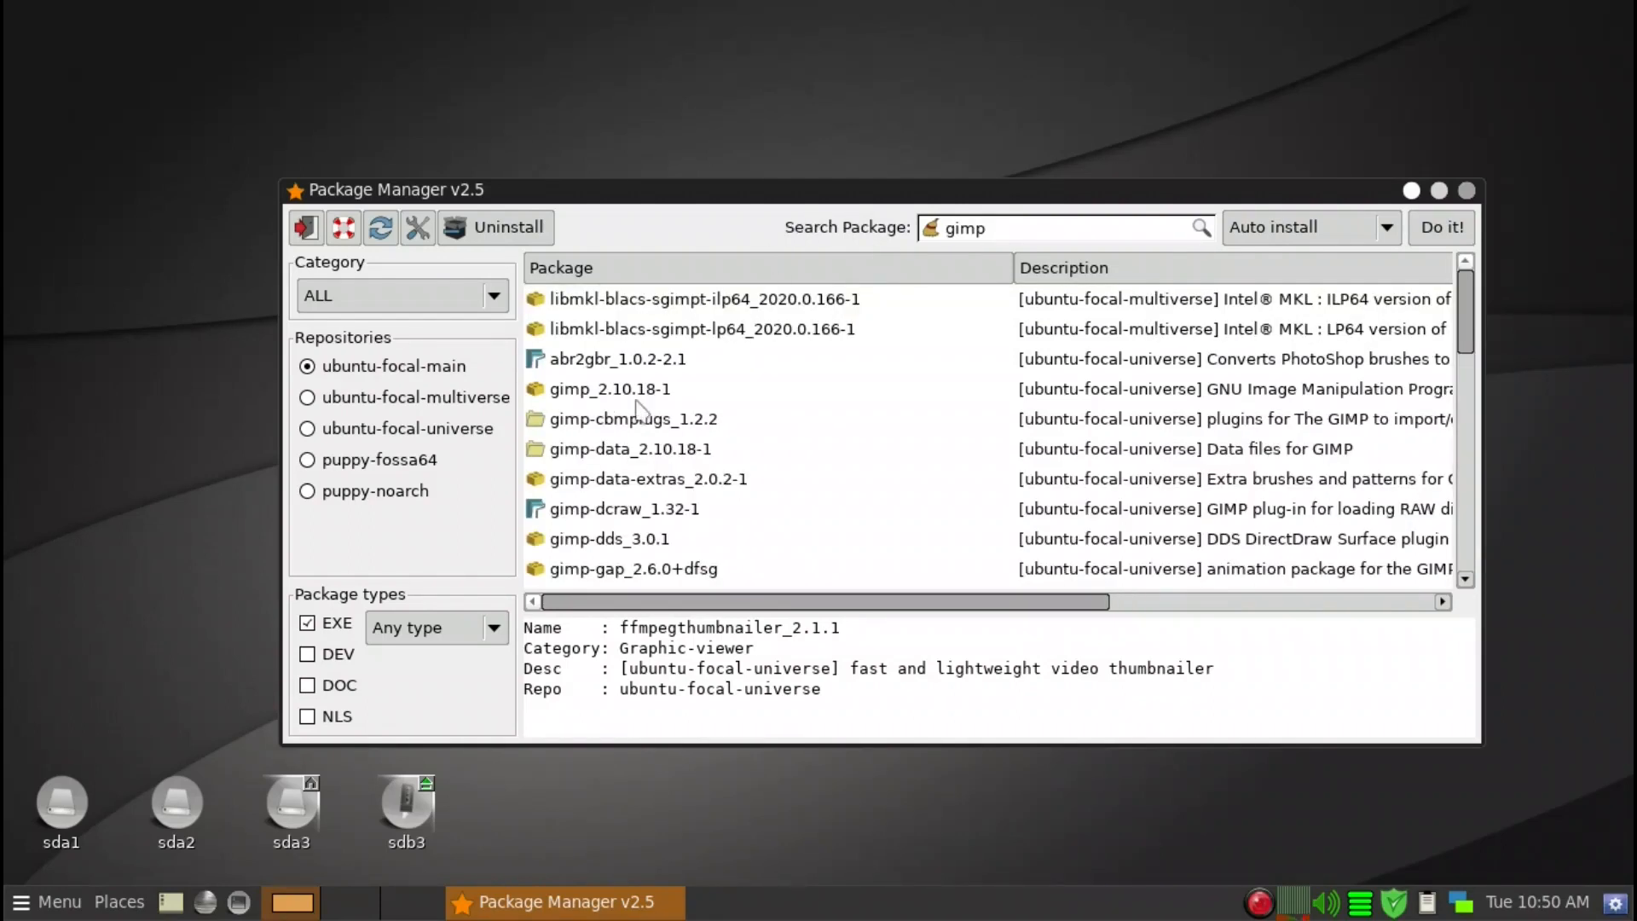
{"action": "left_click", "coordinate": [599, 391]}
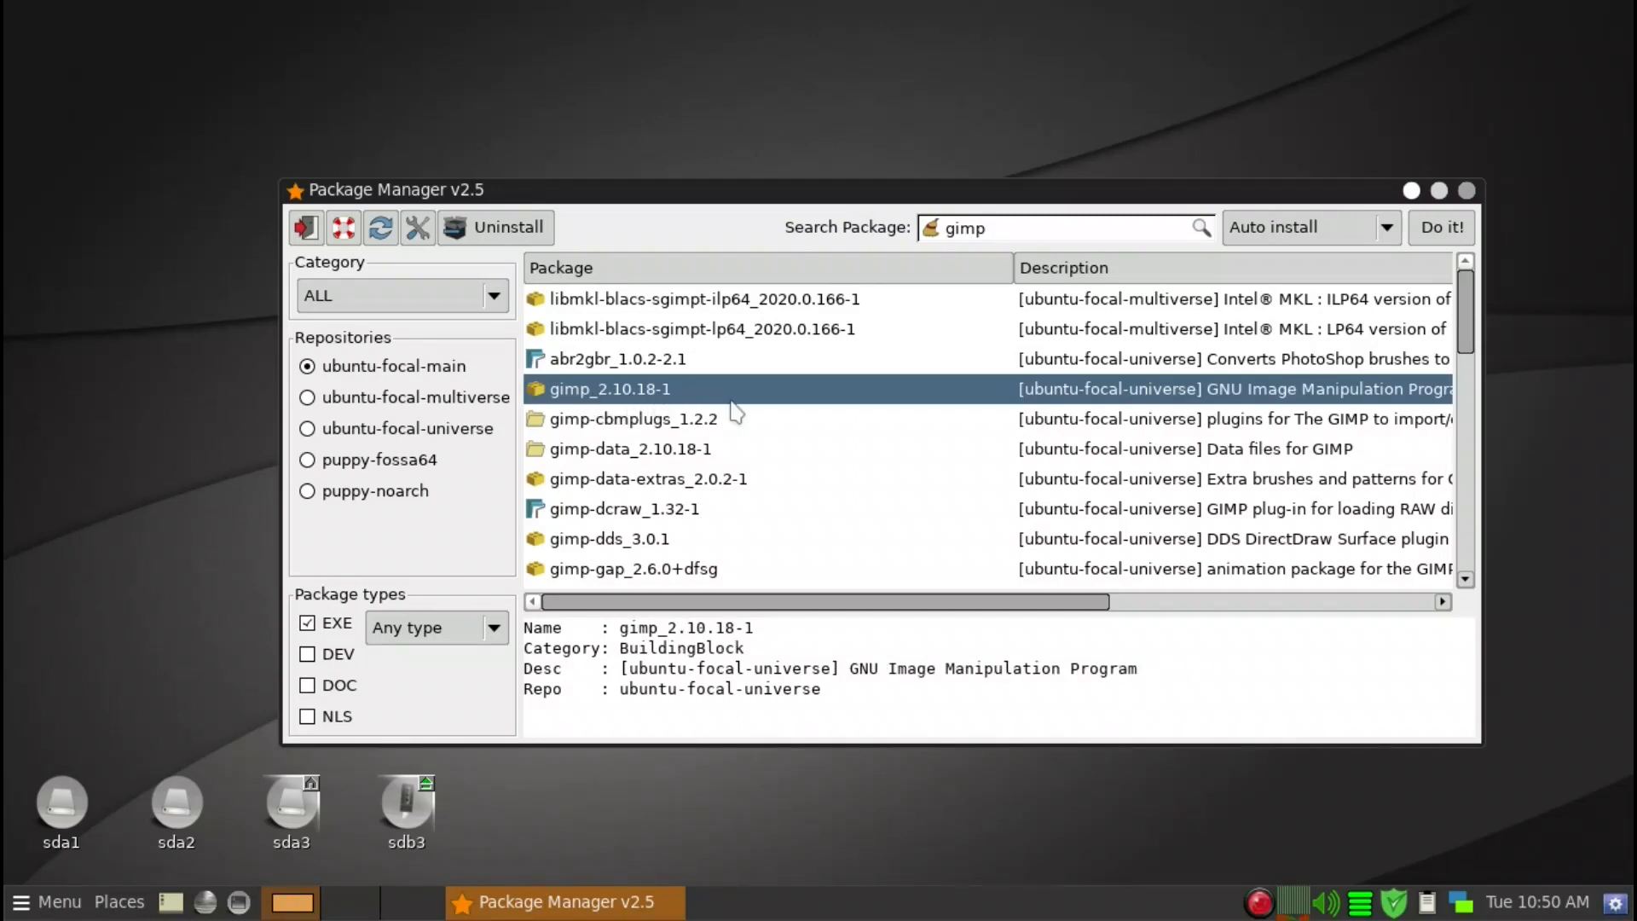
{"action": "left_click", "coordinate": [1457, 234]}
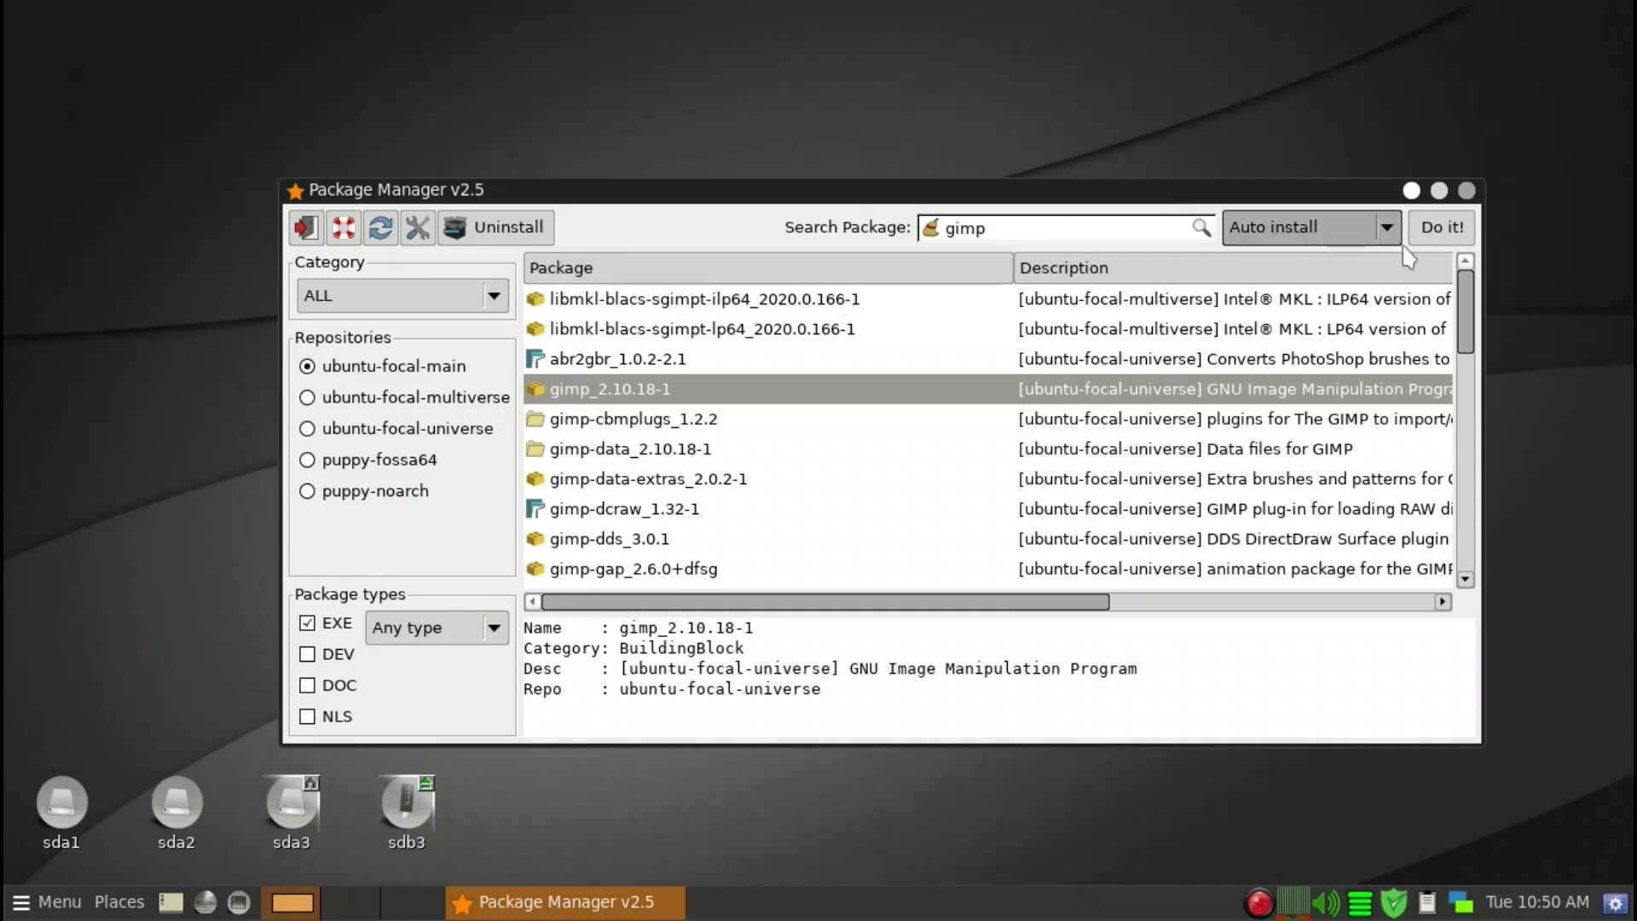
{"action": "left_click", "coordinate": [1441, 228]}
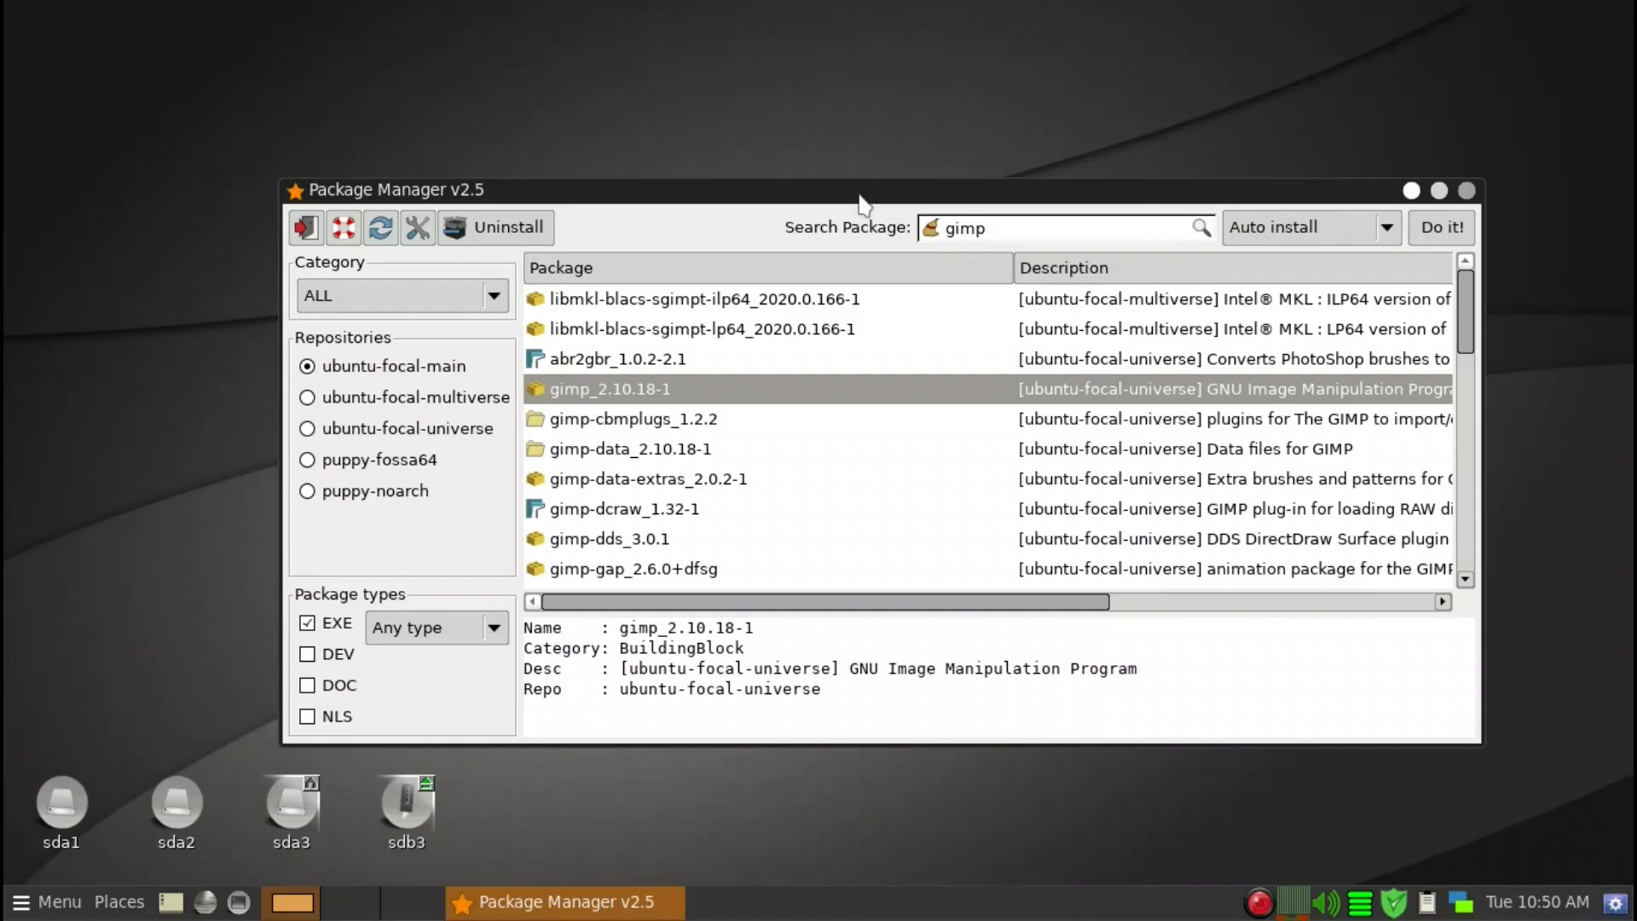
{"action": "left_click_drag", "start_coordinate": [860, 200], "coordinate": [851, 178]}
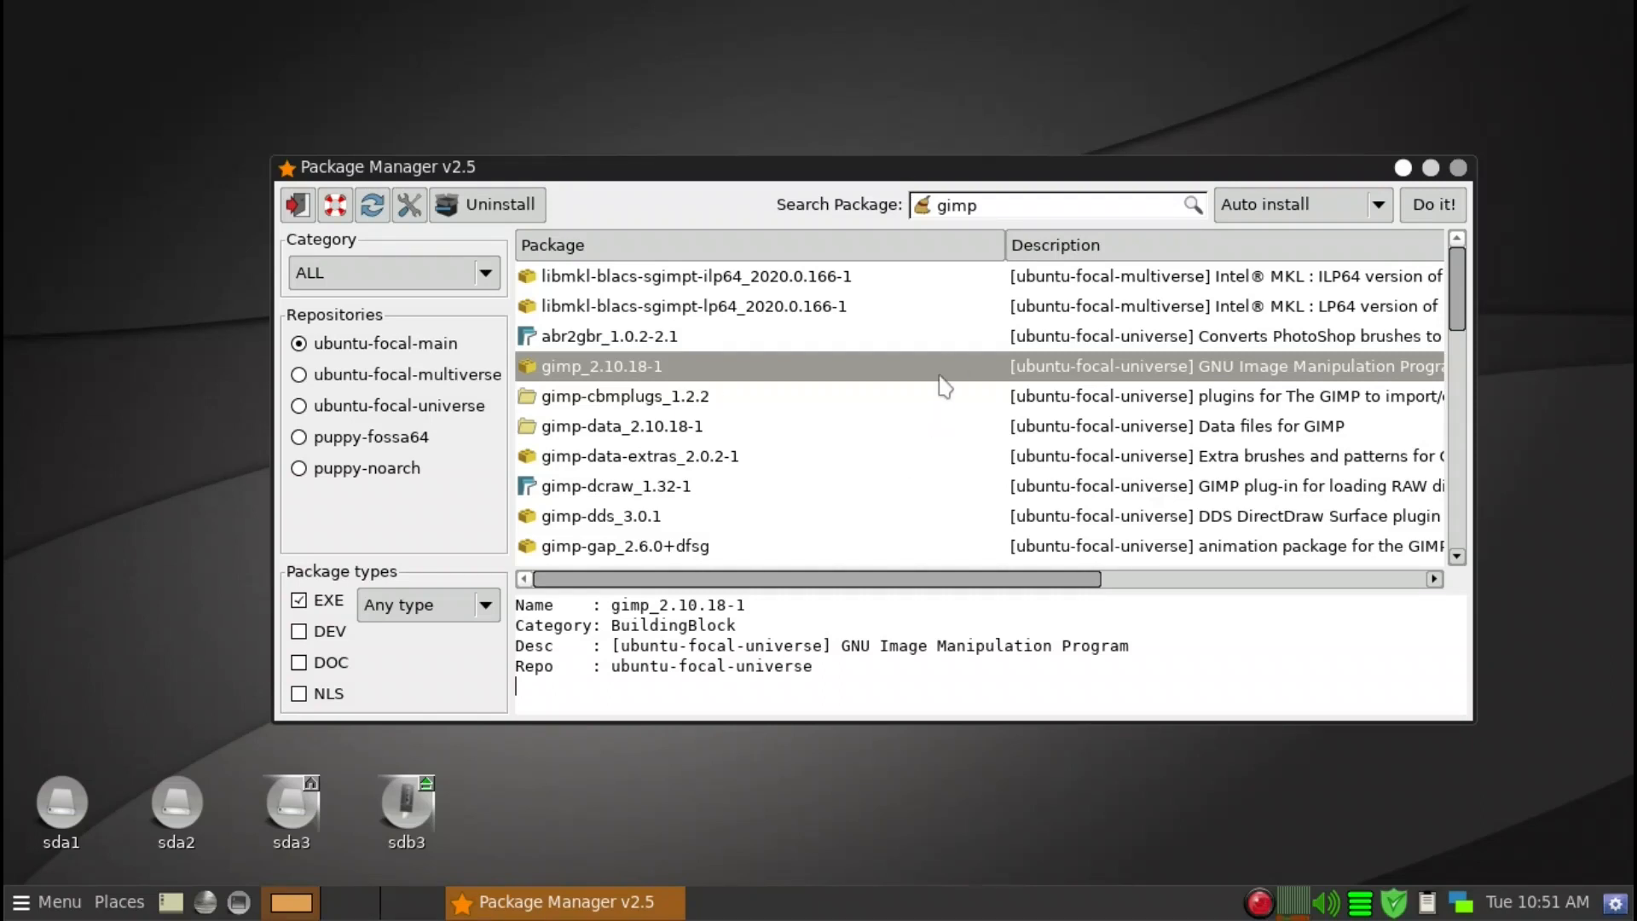
{"action": "left_click_drag", "start_coordinate": [966, 175], "coordinate": [923, 104]}
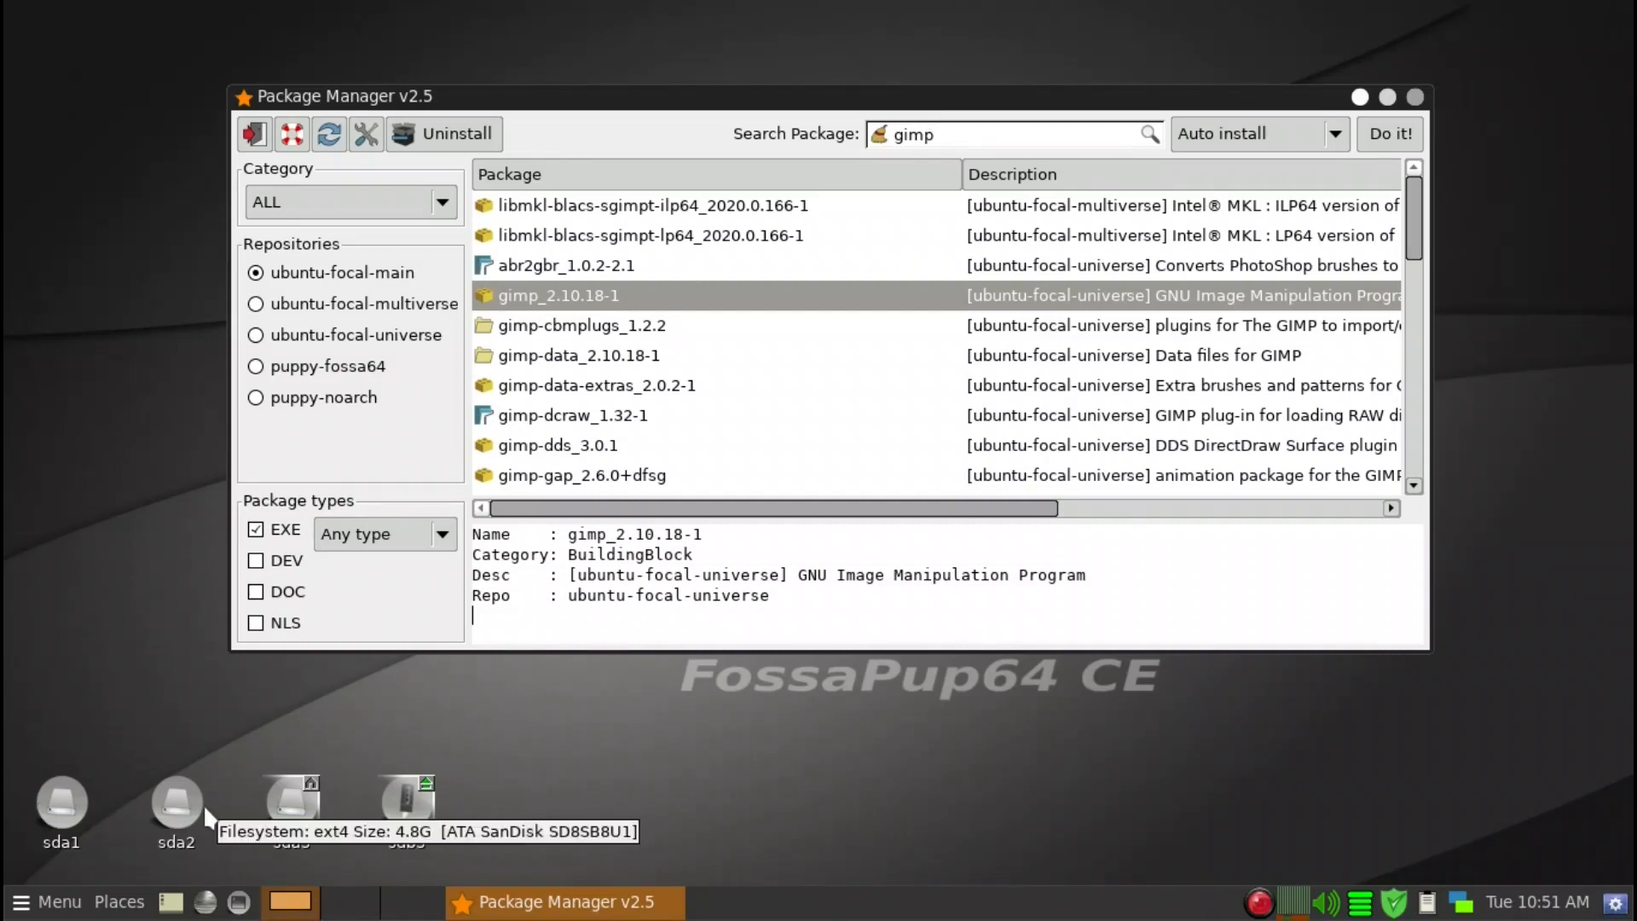
{"action": "left_click_drag", "start_coordinate": [1284, 95], "coordinate": [1300, 134]}
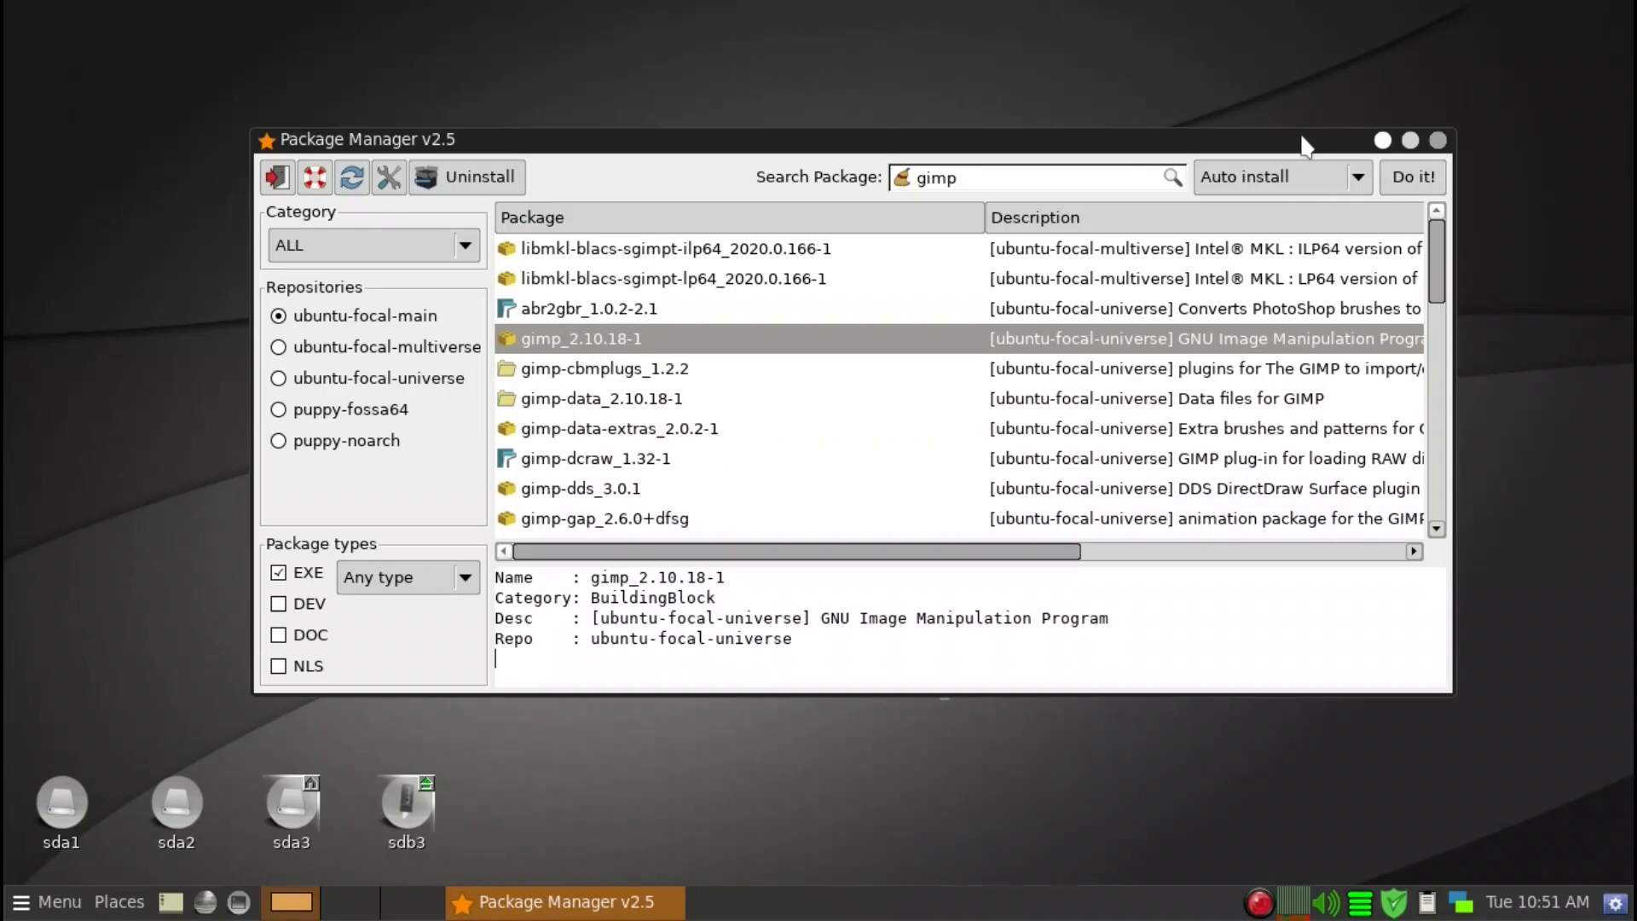
{"action": "right_click", "coordinate": [1261, 906]}
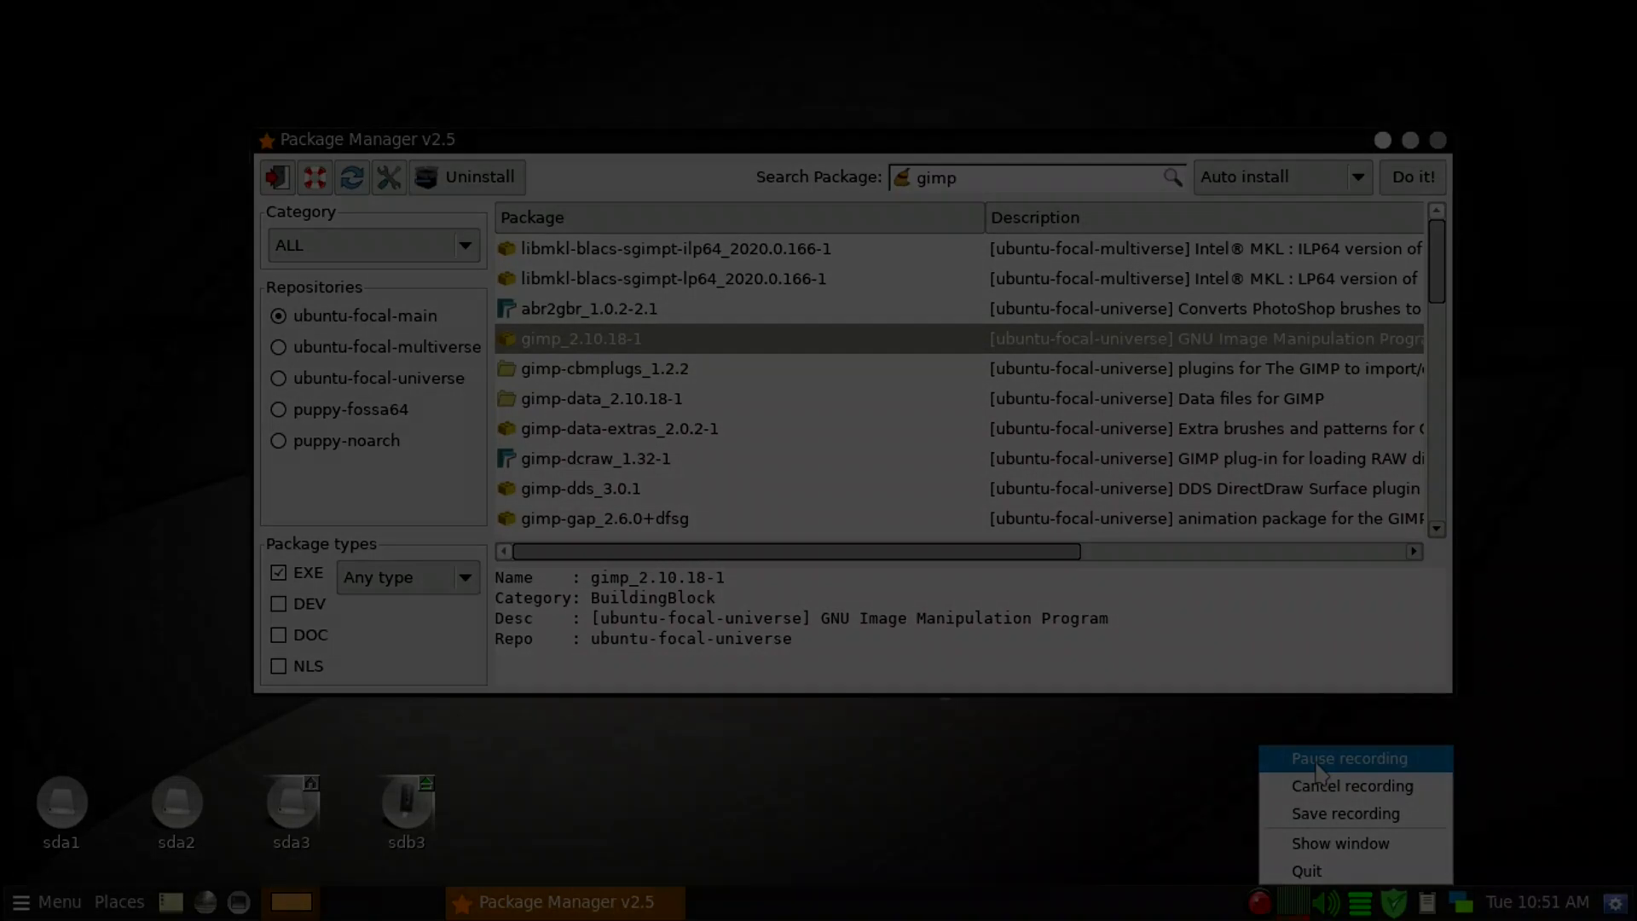